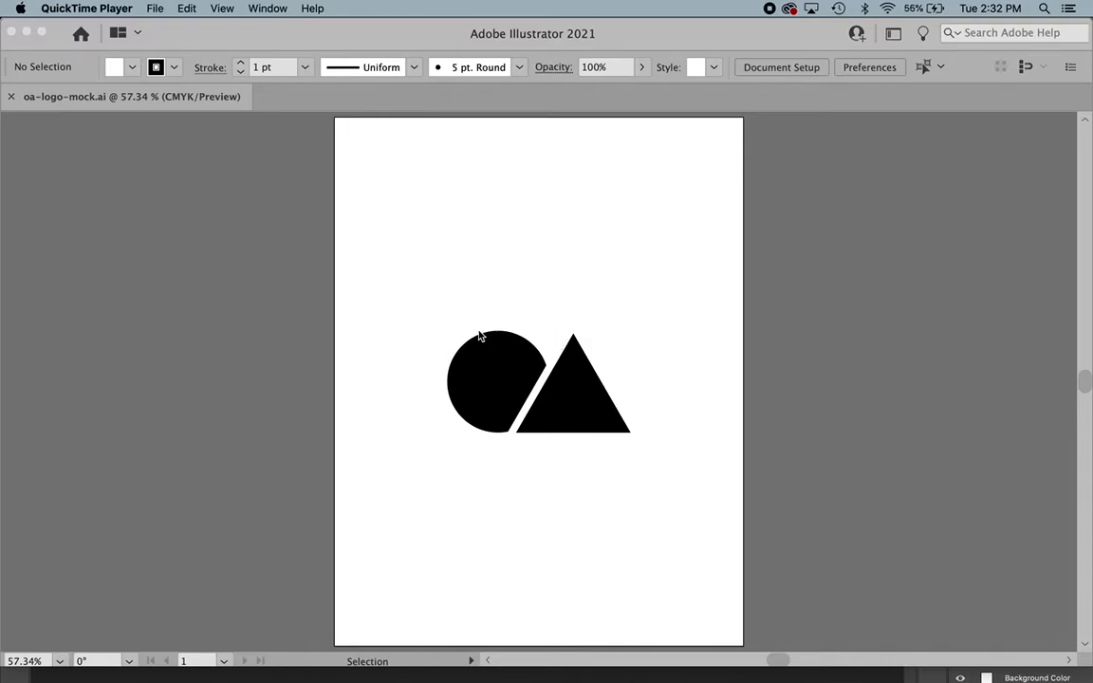
pyautogui.click(521, 382)
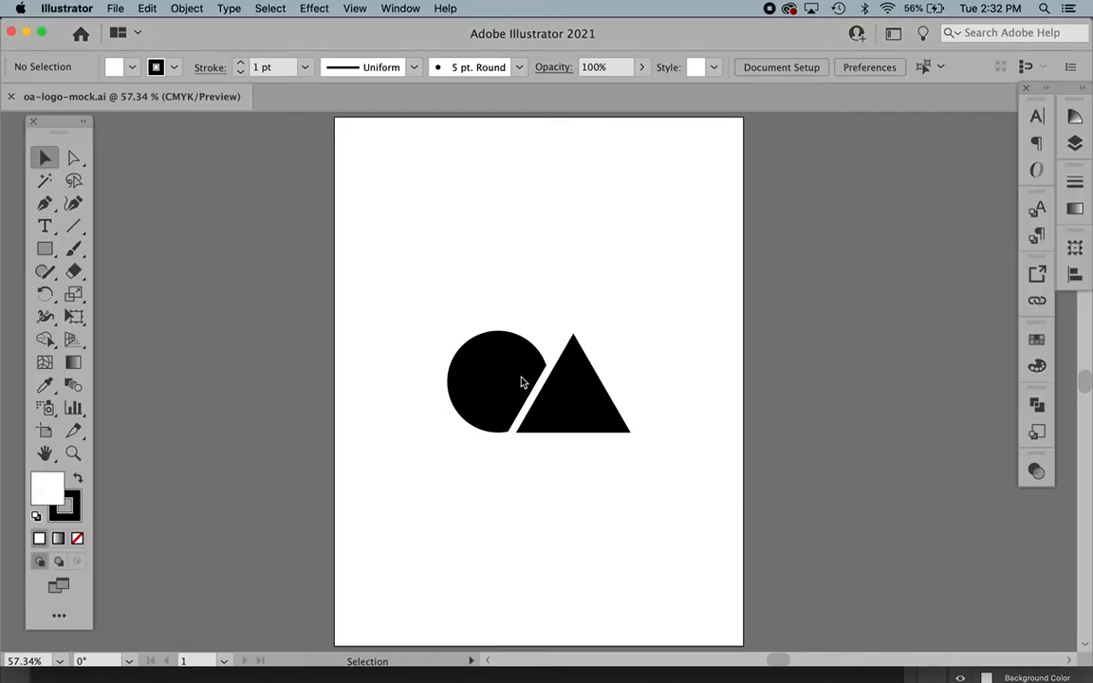
pyautogui.click(522, 380)
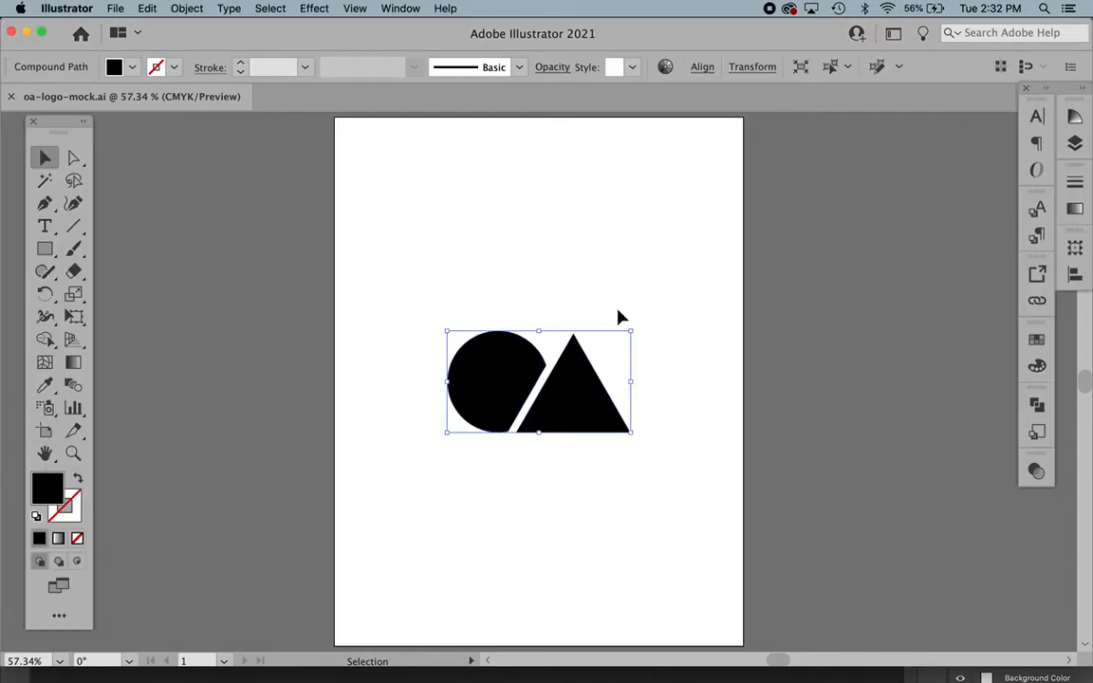
pyautogui.click(493, 276)
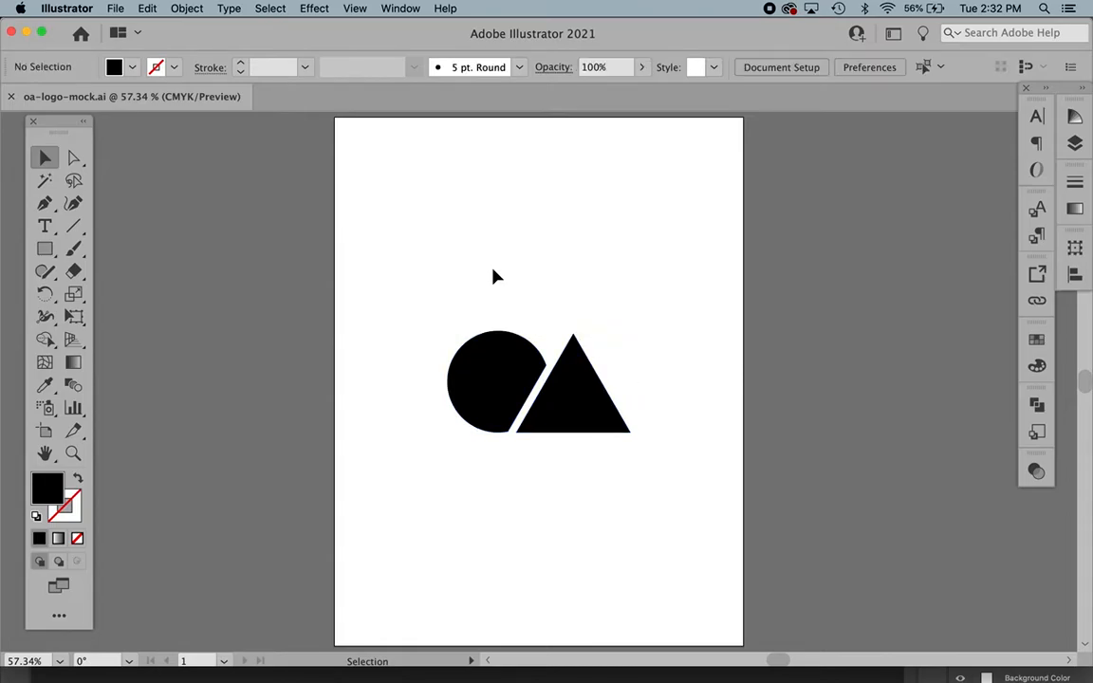
# Step: Switch to Photoshop to examine the finished 3D logo in tutorial-logo1.psd and close that document window
pyautogui.hotkey('ctrl', 'Up')
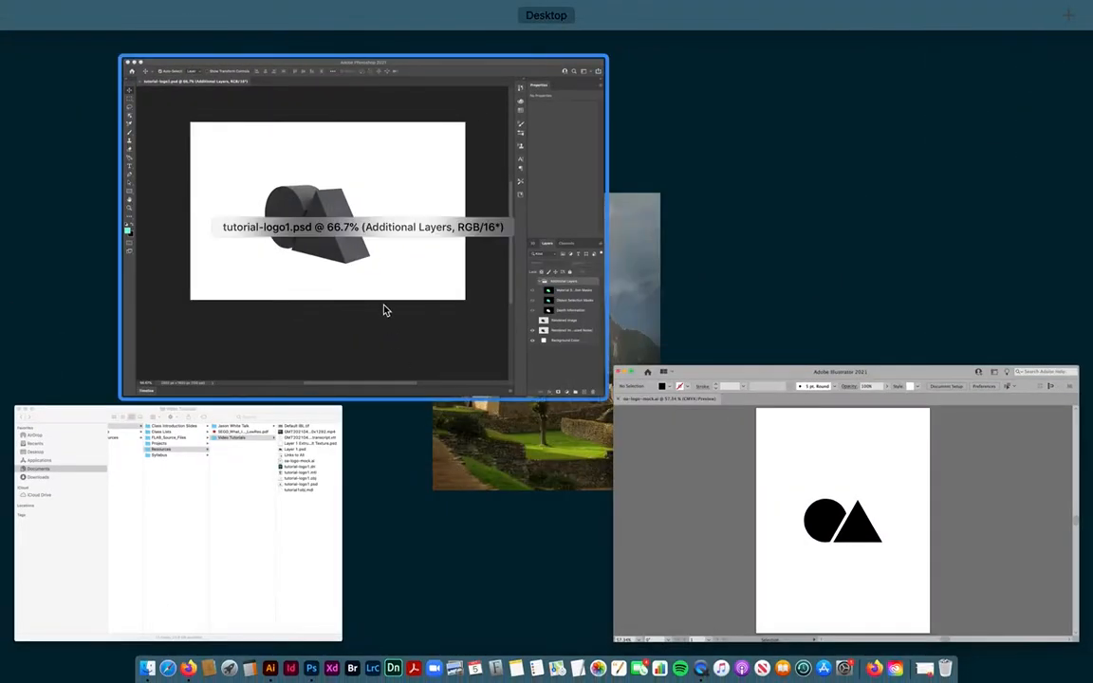
pyautogui.click(384, 310)
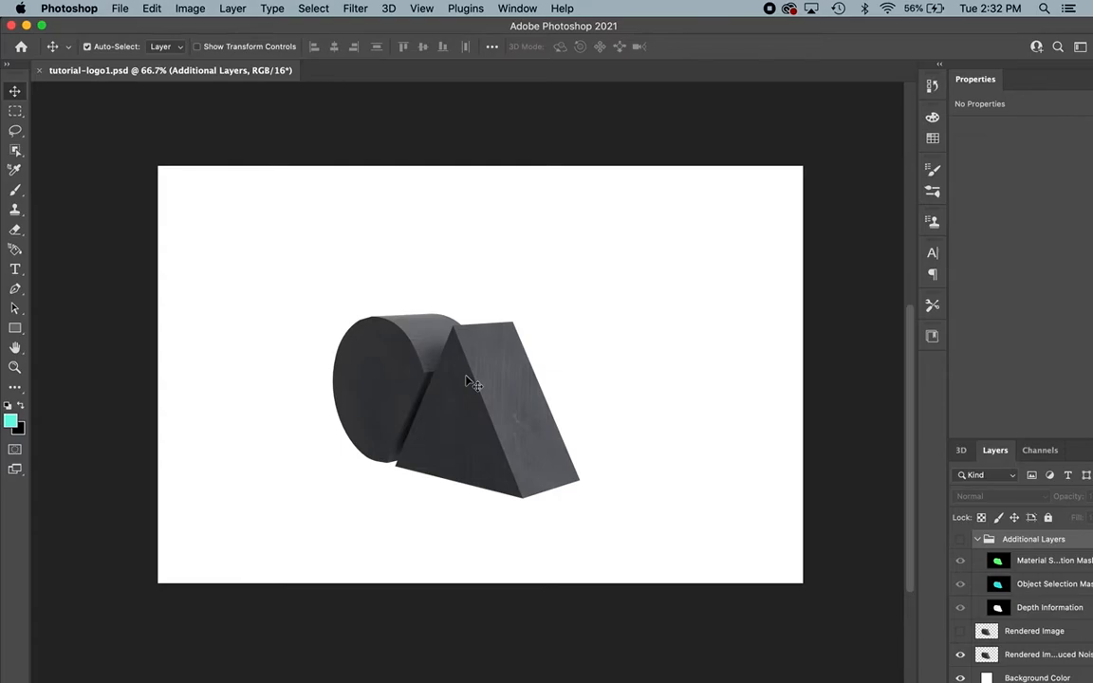
pyautogui.click(9, 27)
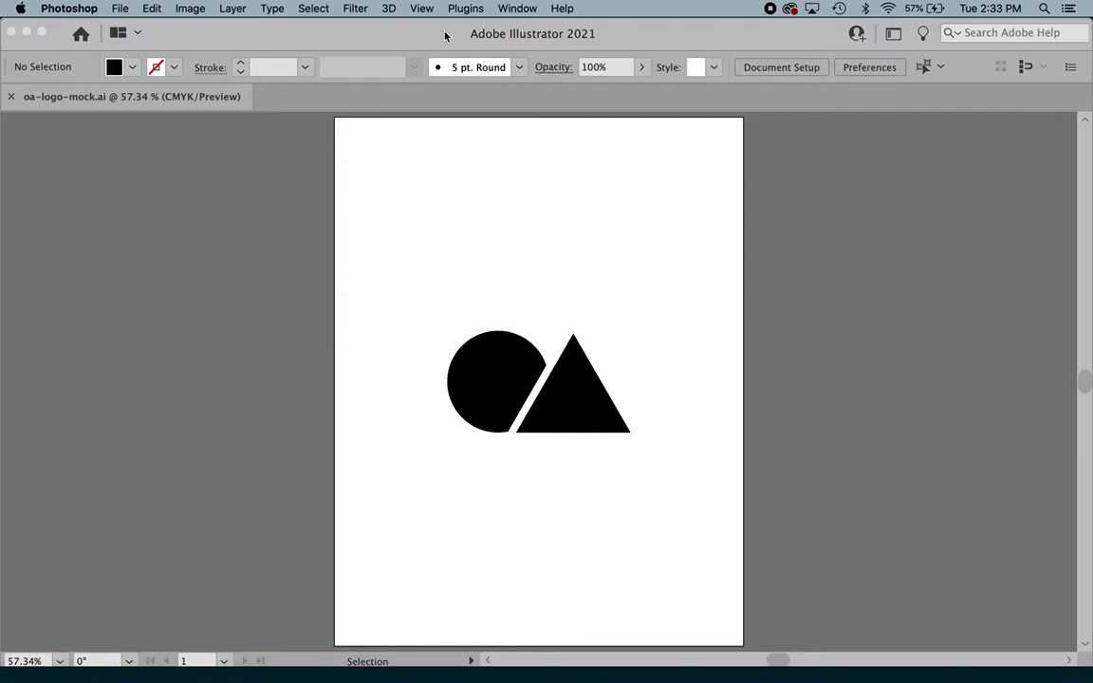
# Step: Return to Illustrator and copy the black circle-and-triangle logo from oa-logo-mock.ai
pyautogui.moveTo(285, 680)
pyautogui.click(334, 38)
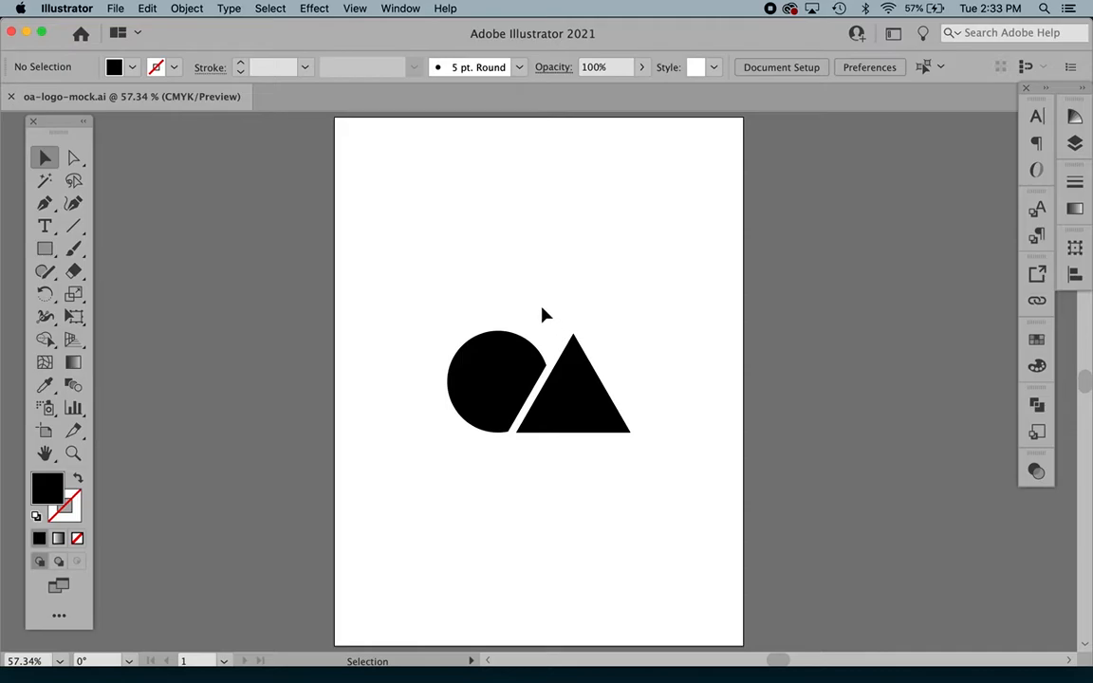
pyautogui.click(508, 383)
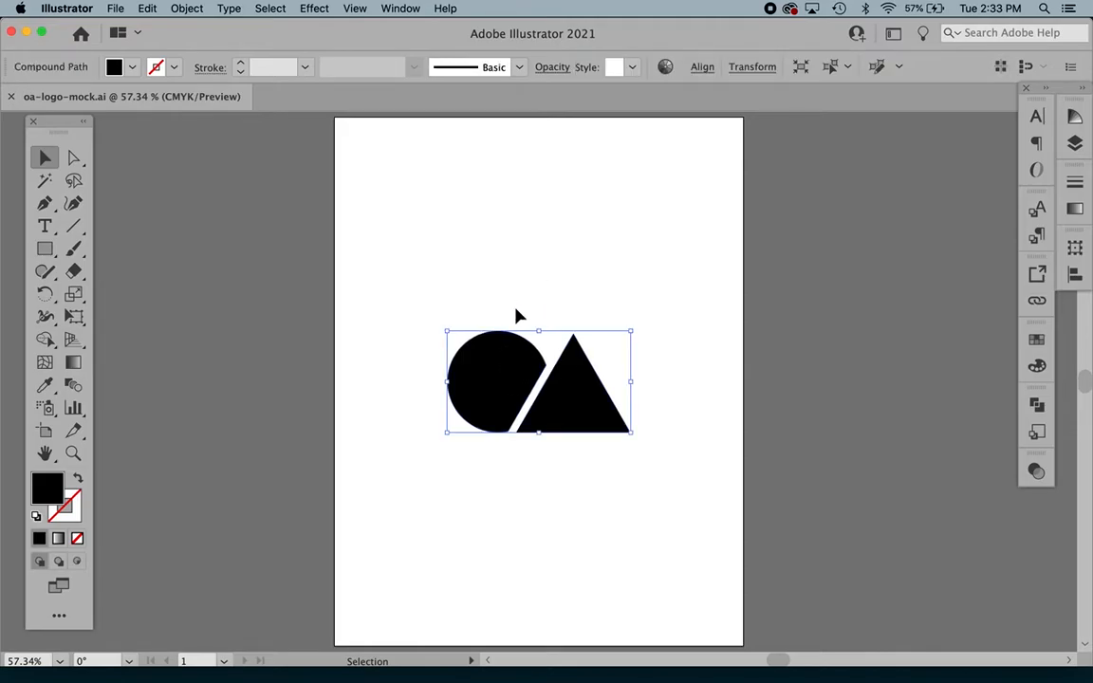
pyautogui.press('super+c')
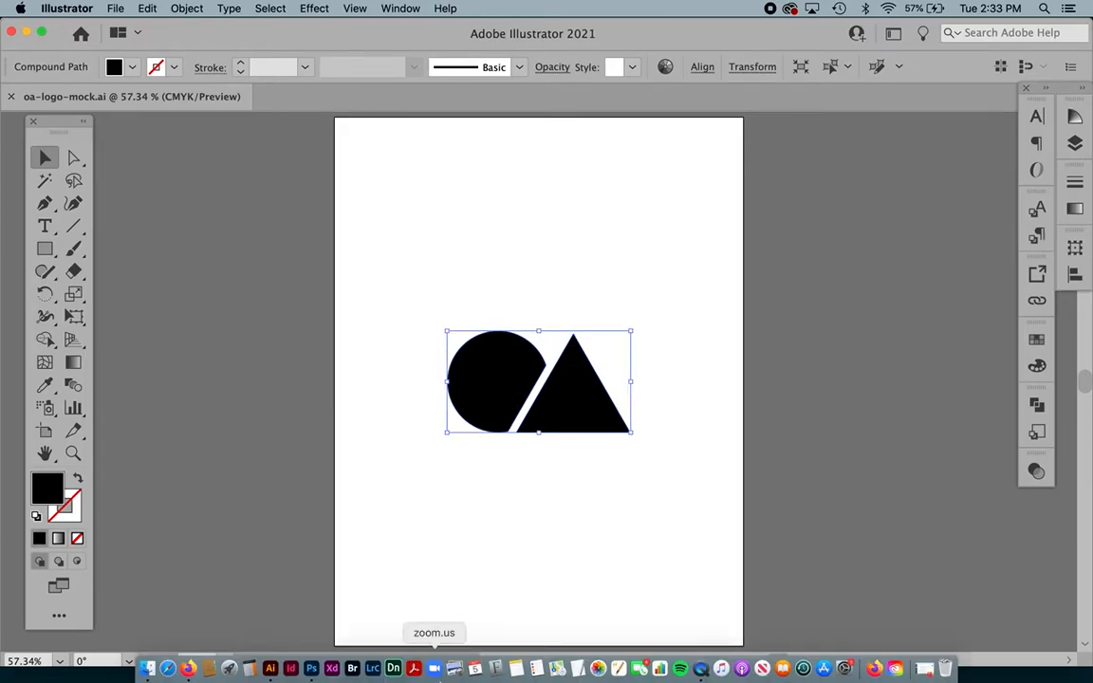
# Step: Switch to Photoshop and create a 5 x 3 inch document at 150 pixels/inch in RGB Color with a white background
pyautogui.click(312, 663)
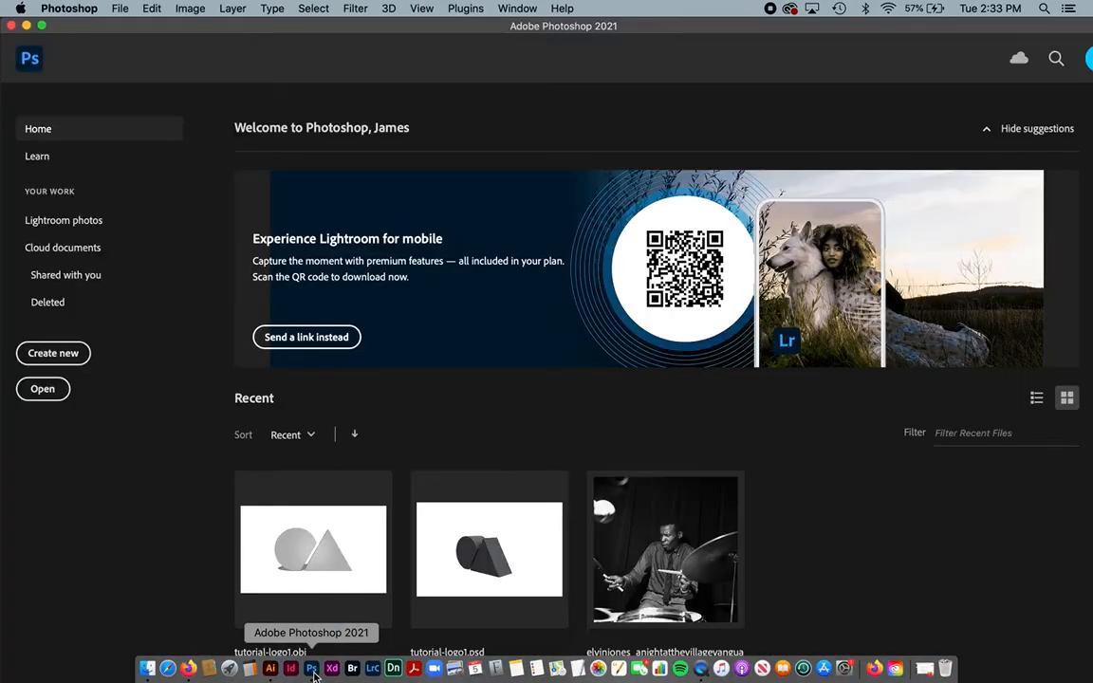
pyautogui.click(54, 353)
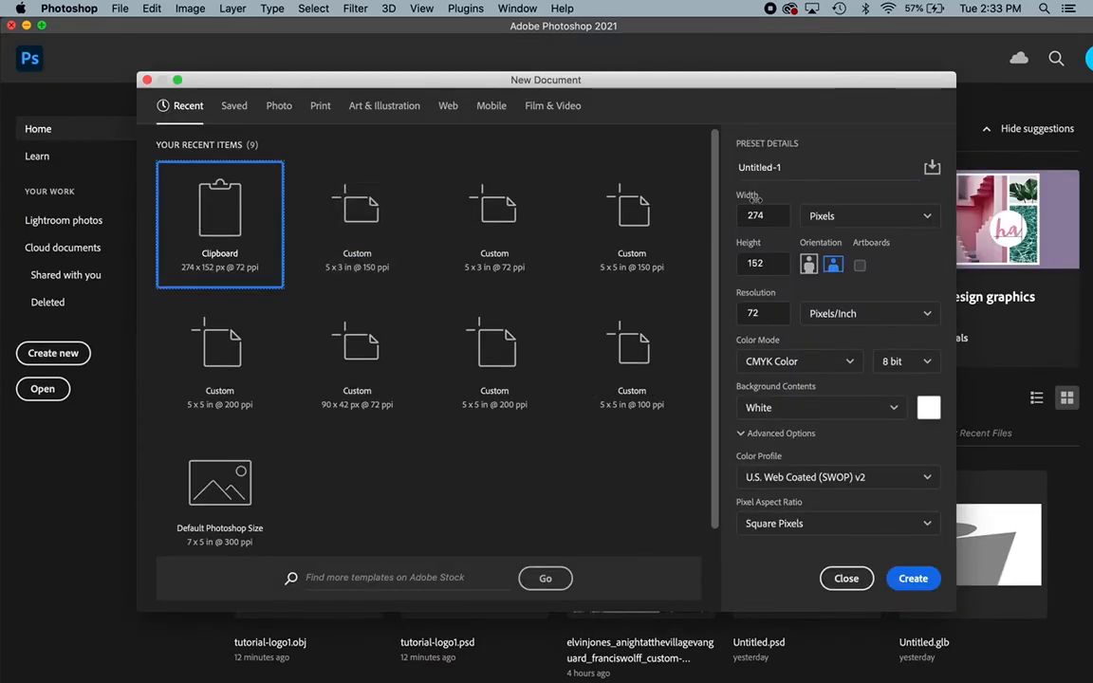
pyautogui.click(371, 224)
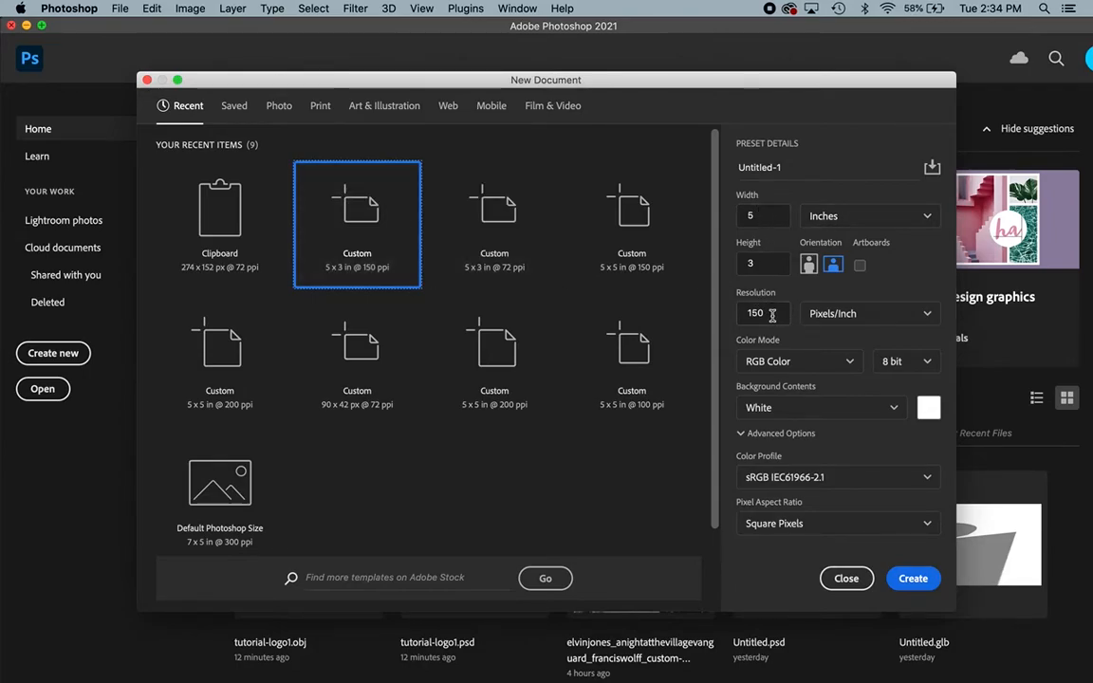
pyautogui.click(798, 368)
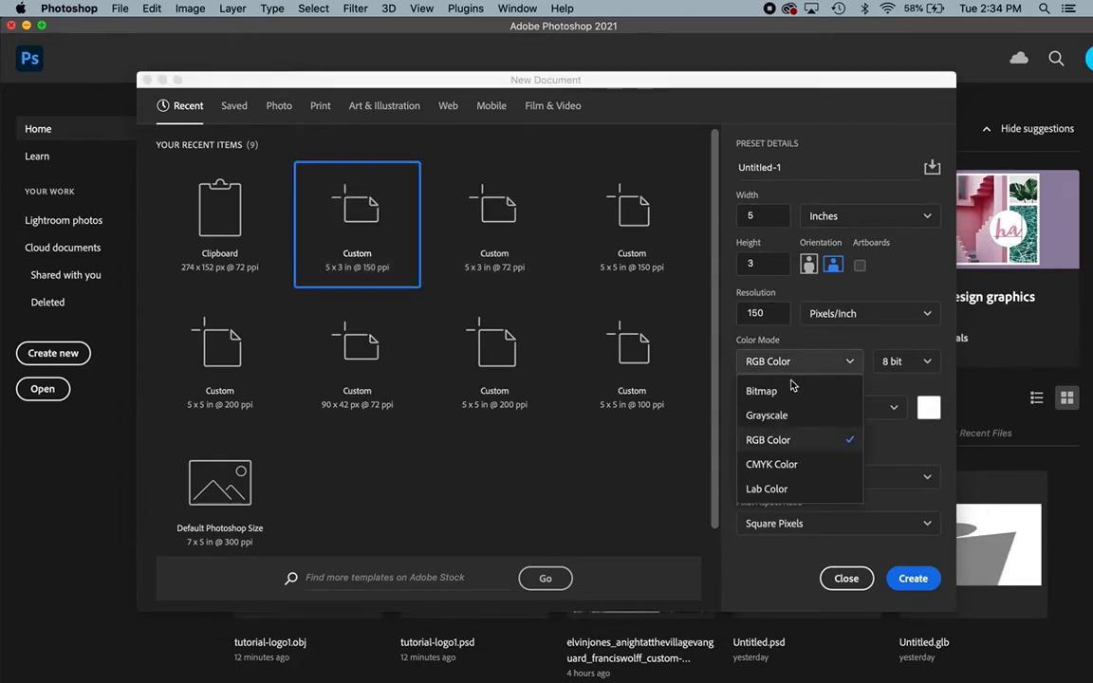
pyautogui.click(784, 442)
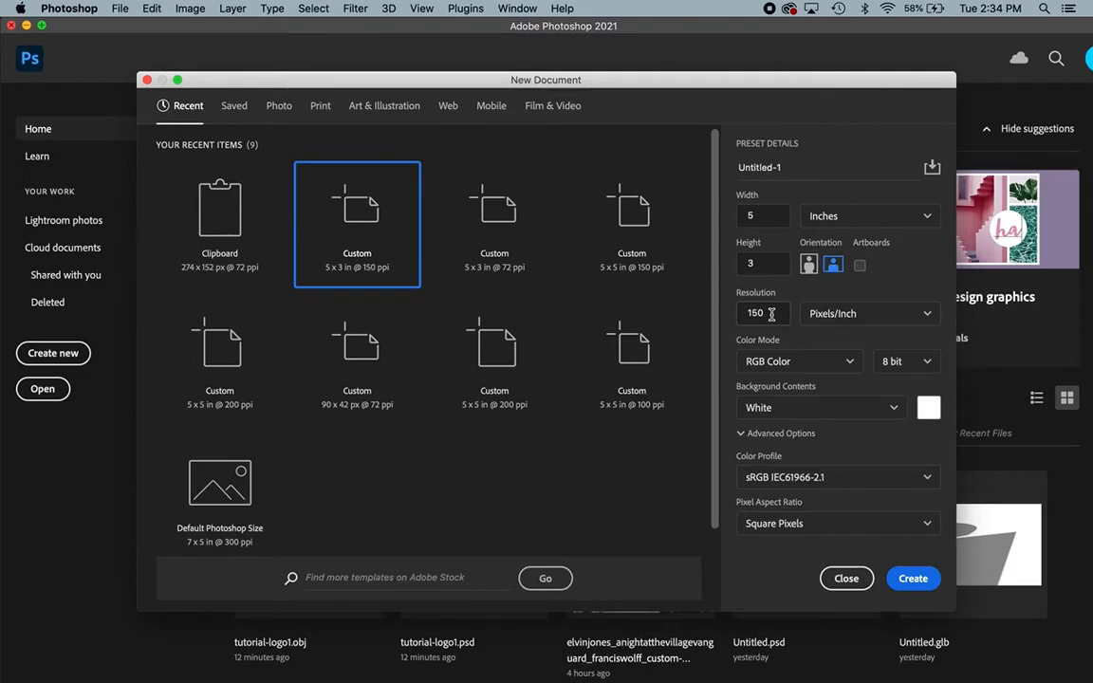
pyautogui.click(914, 579)
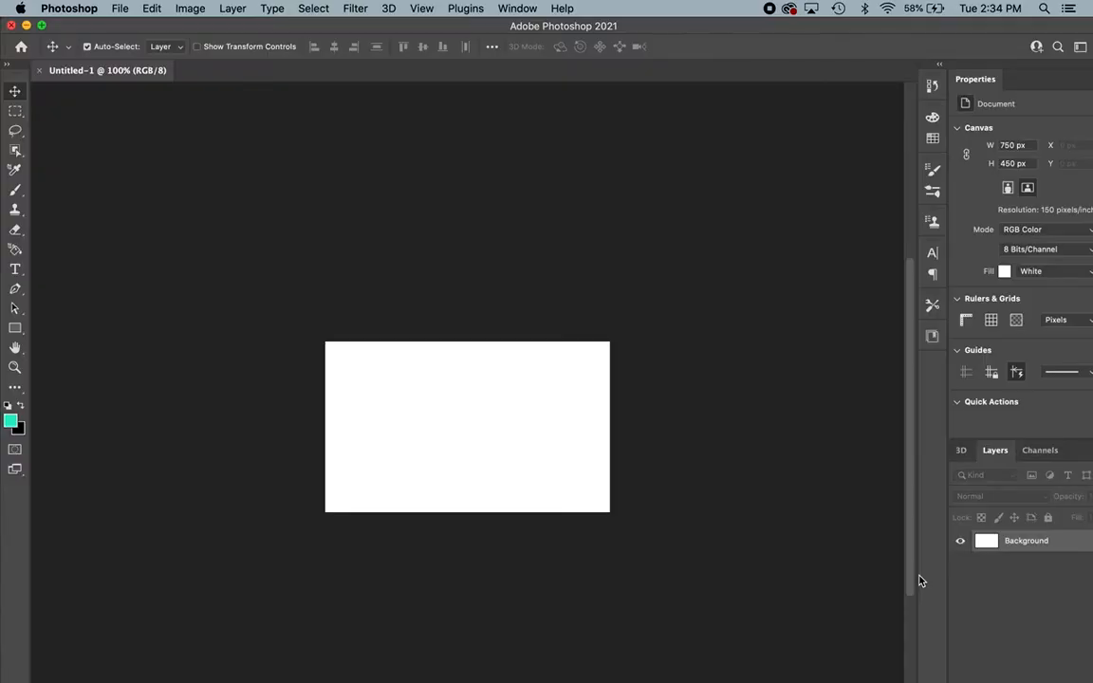
# Step: Paste the copied logo into the new document as pixels and commit its placement
pyautogui.scroll(-3, 585, 458)
pyautogui.scroll(1, 586, 458)
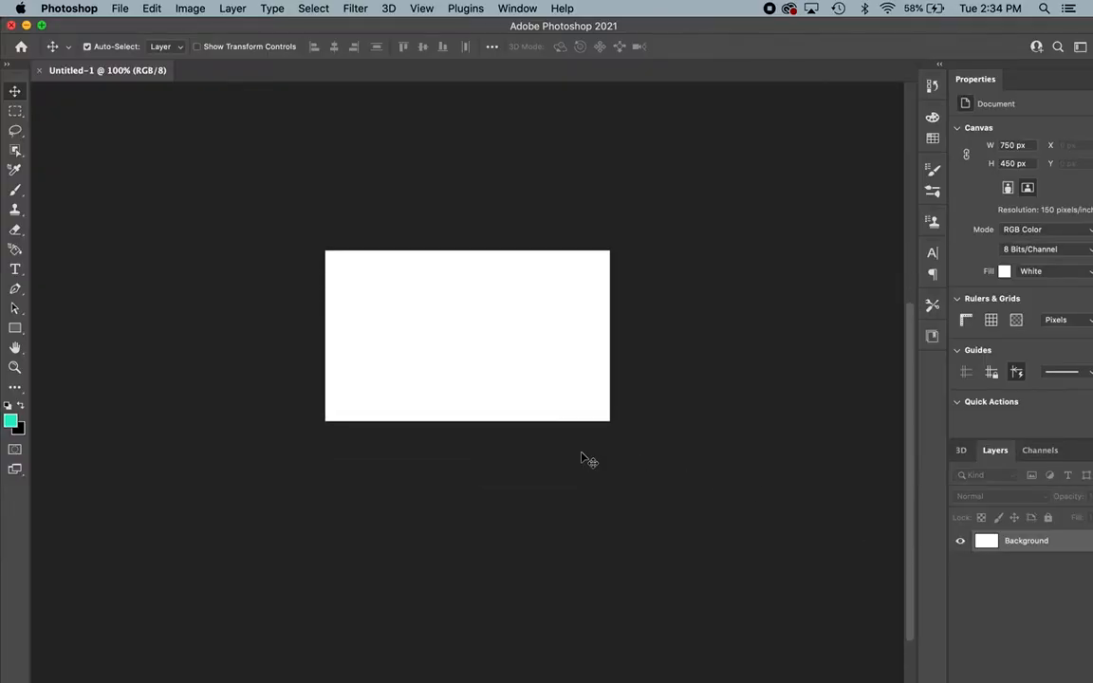
pyautogui.press('super+v')
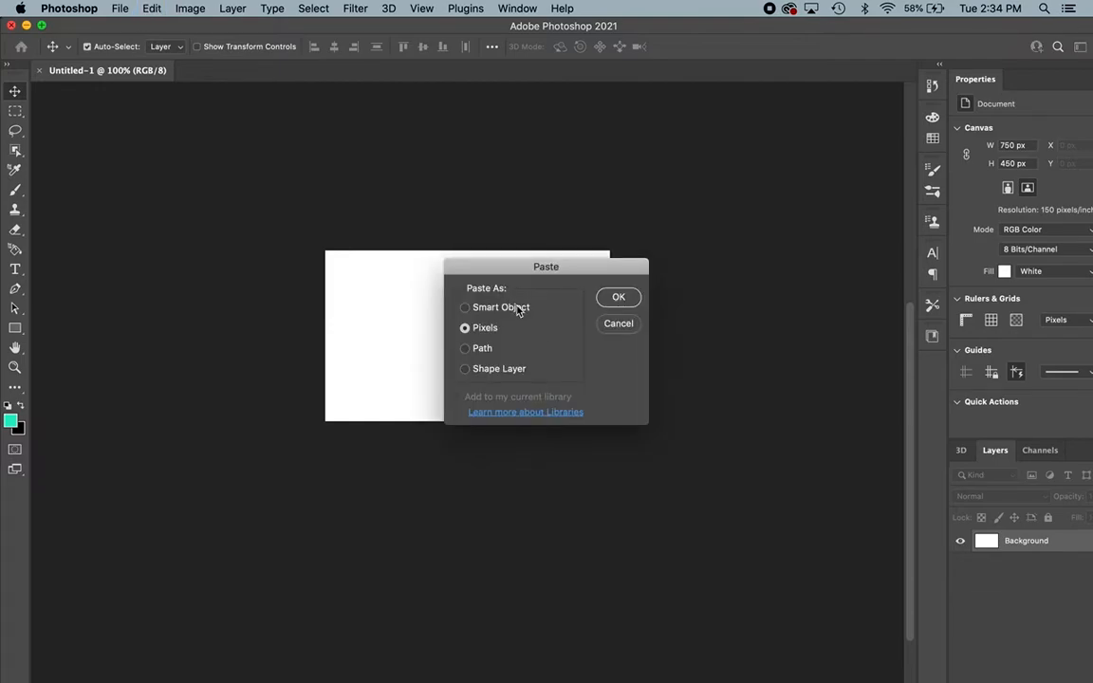
pyautogui.click(618, 298)
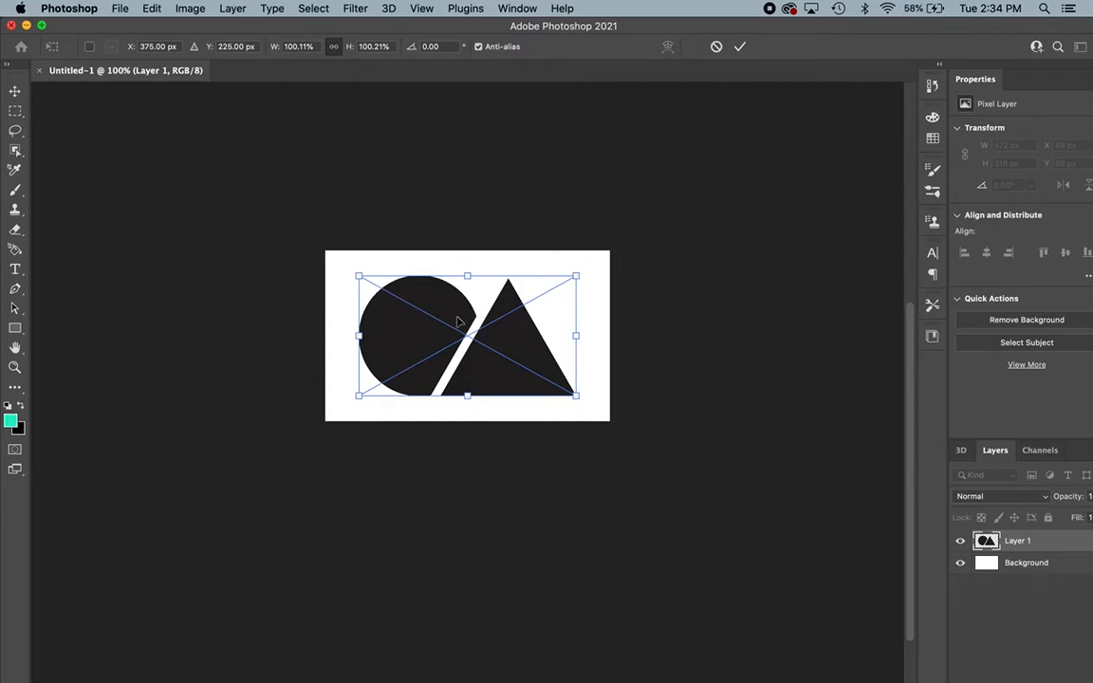
pyautogui.press('Return')
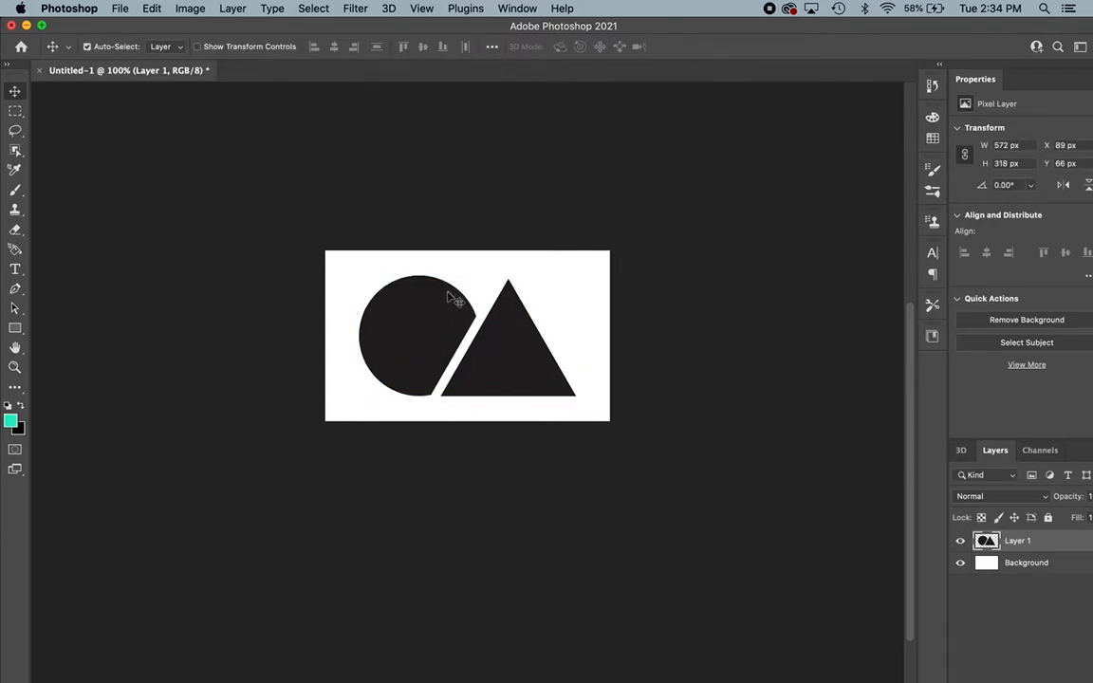
pyautogui.press('z')
pyautogui.click(501, 316)
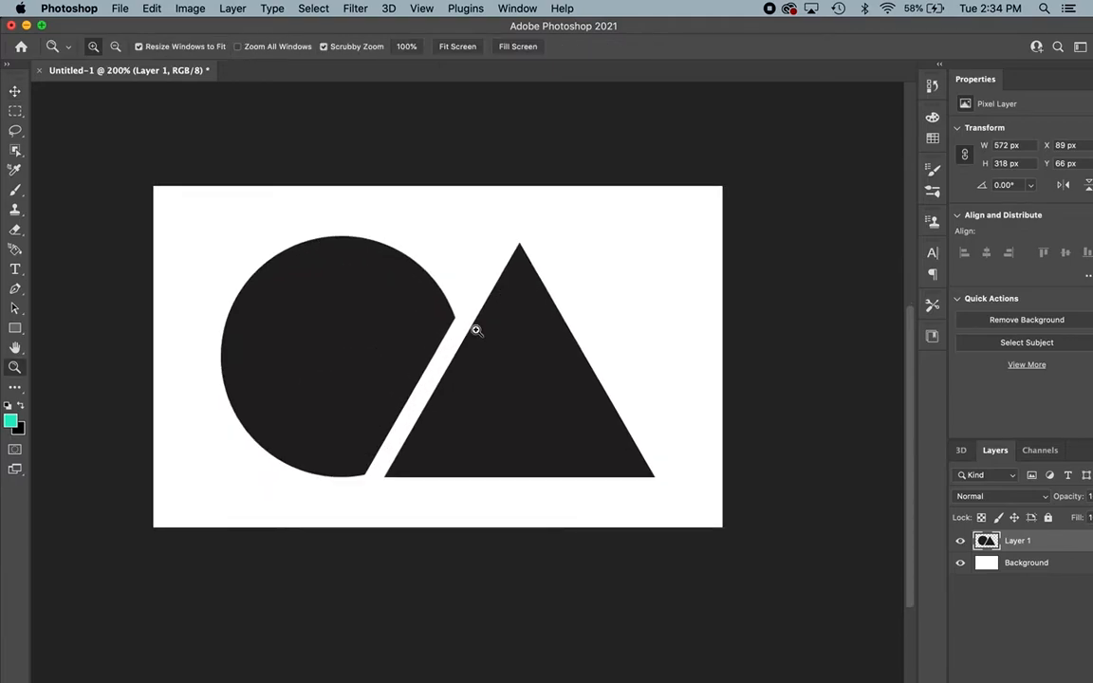
pyautogui.press('v')
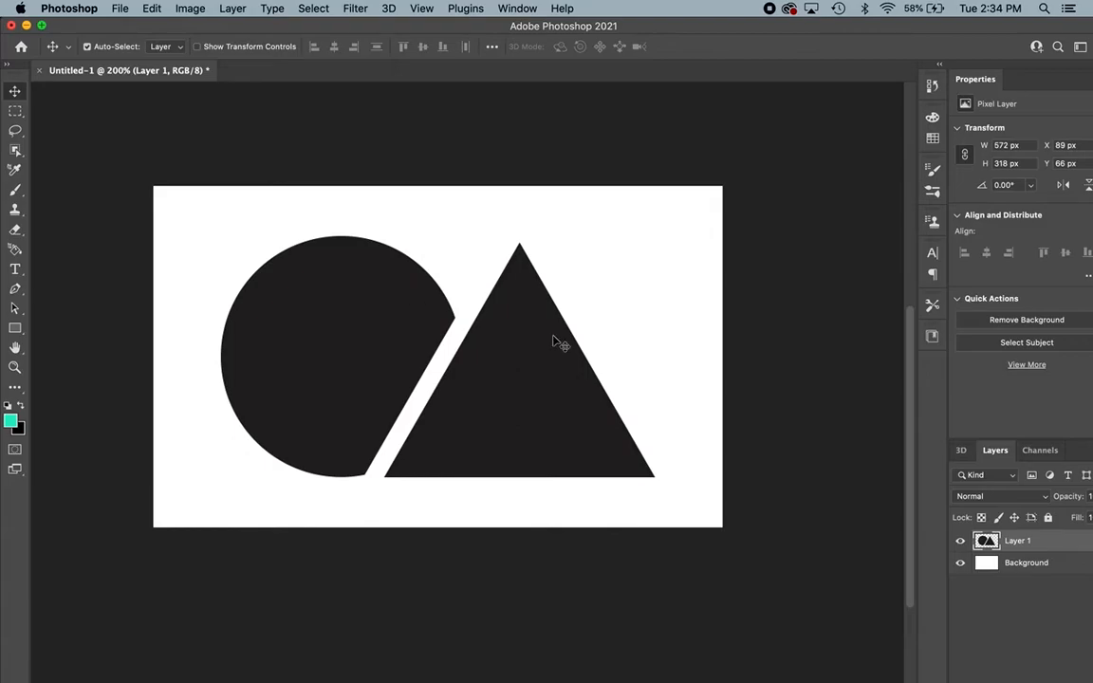
pyautogui.press('z')
pyautogui.keyDown('alt'); pyautogui.click(522, 367); pyautogui.keyUp('alt')
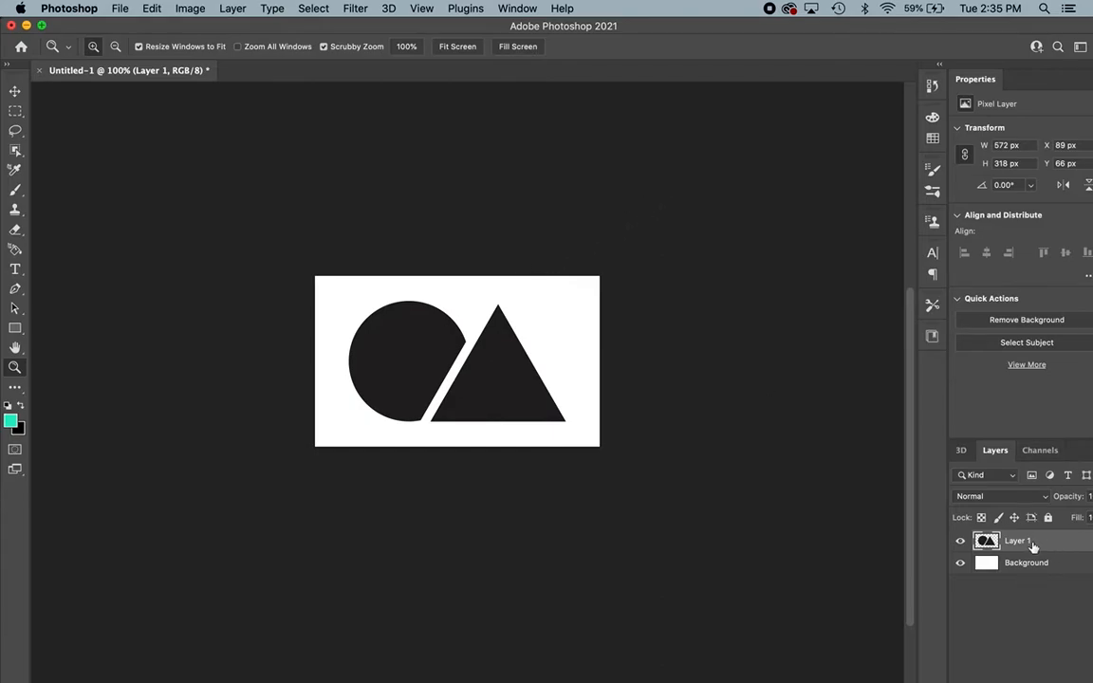
# Step: Create a new 3D extrusion from the logo layer and shift the application window so the full properties are visible
pyautogui.click(389, 9)
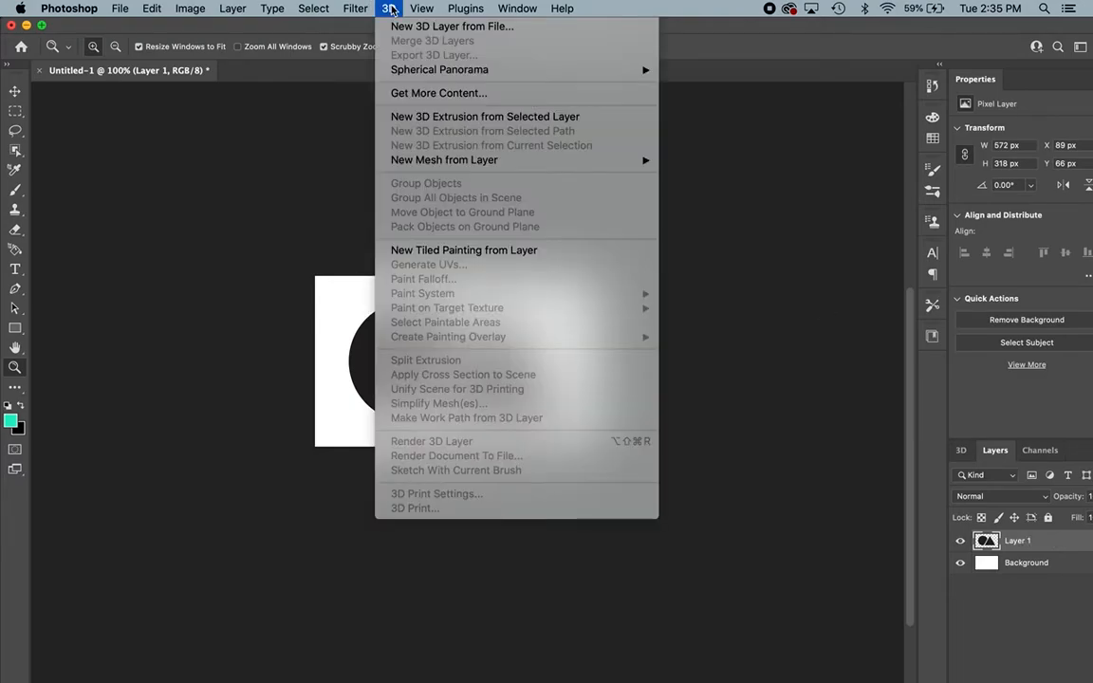
pyautogui.moveTo(426, 7)
pyautogui.moveTo(385, 9)
pyautogui.click(443, 117)
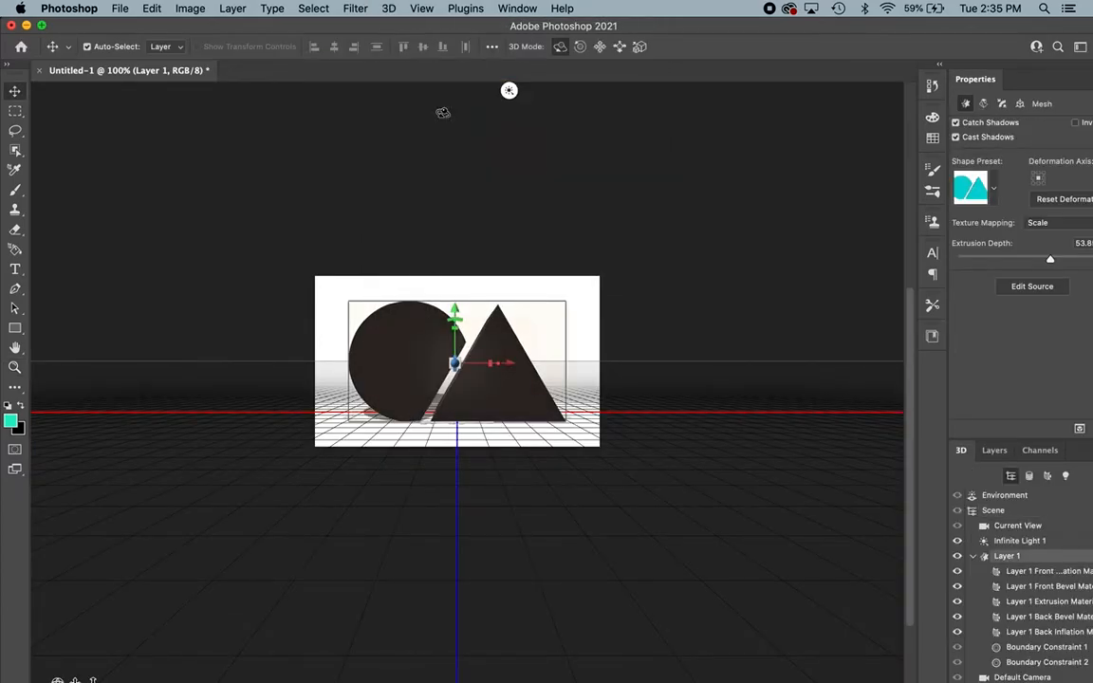
pyautogui.moveTo(701, 31); pyautogui.dragTo(671, 29)
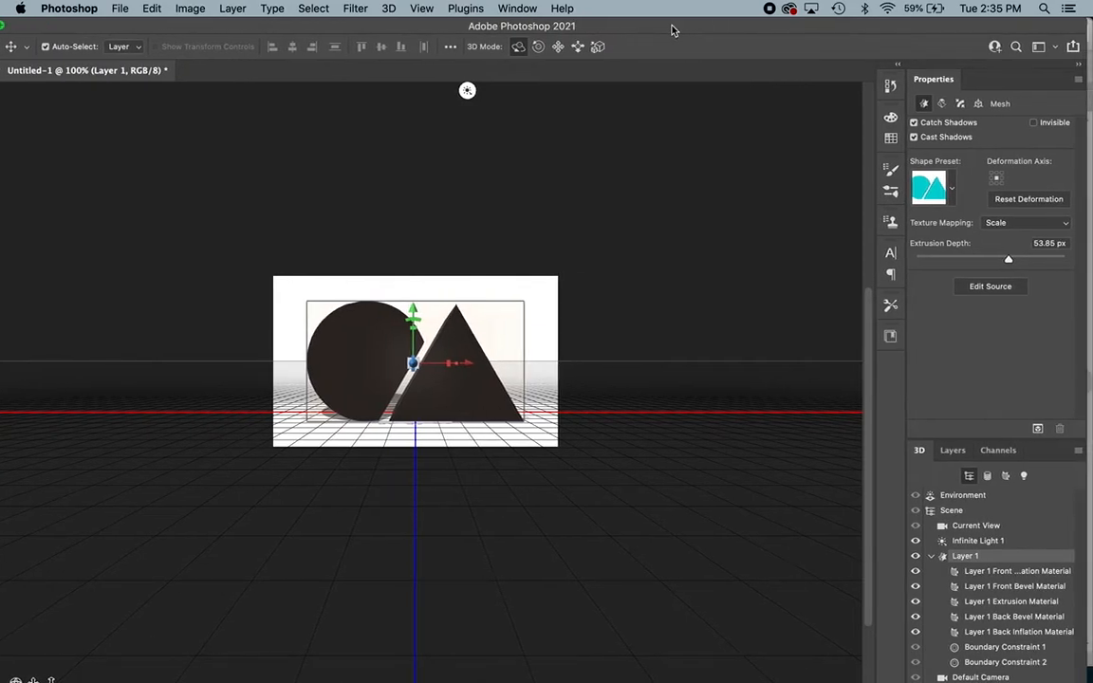
# Step: Tilt the extruded logo forward to expose its thickness and reduce its extrusion depth to 23.52 px
pyautogui.moveTo(455, 404)
pyautogui.mouseDown()
pyautogui.moveTo(457, 373)
pyautogui.moveTo(462, 416)
pyautogui.mouseUp()
pyautogui.moveTo(486, 373)
pyautogui.mouseDown()
pyautogui.moveTo(461, 366)
pyautogui.moveTo(495, 376)
pyautogui.moveTo(474, 384)
pyautogui.mouseUp()
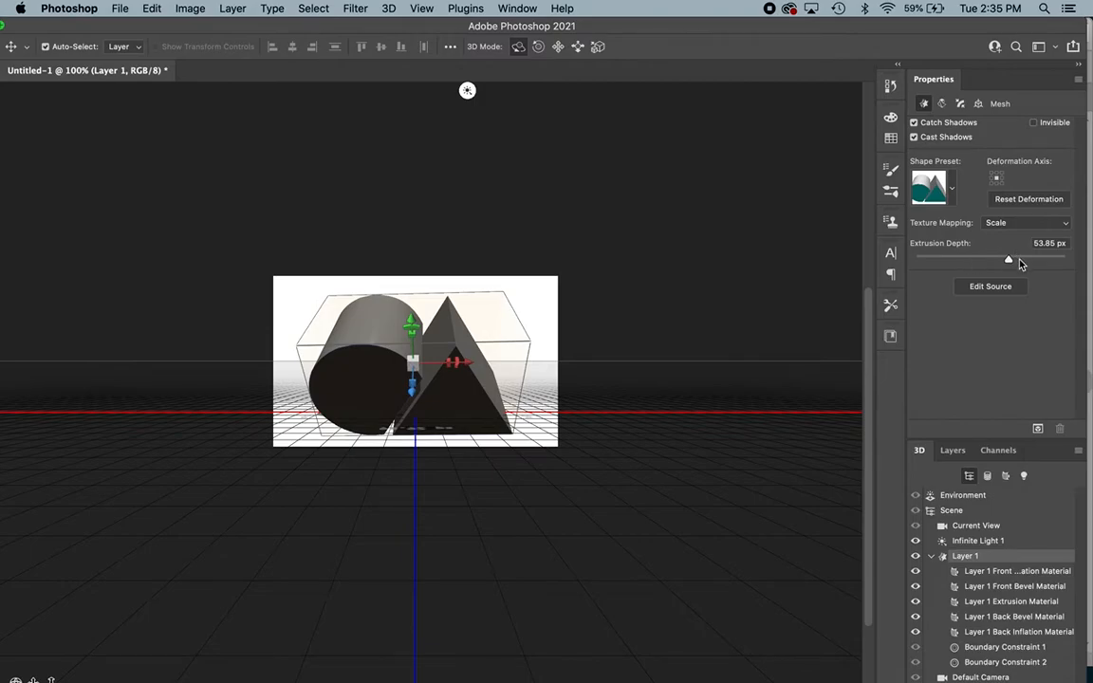
pyautogui.moveTo(1008, 263)
pyautogui.mouseDown()
pyautogui.moveTo(989, 264)
pyautogui.moveTo(1000, 266)
pyautogui.mouseUp()
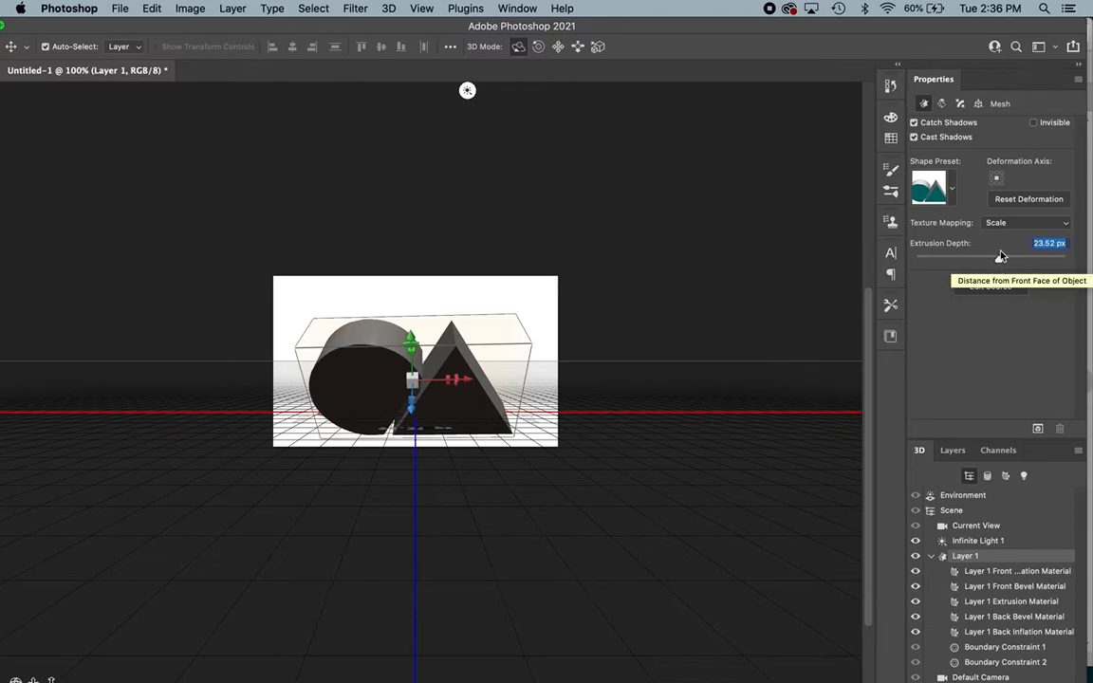
# Step: Reset the 3D logo's coordinates, move it to the ground, and return to its mesh properties
pyautogui.click(978, 104)
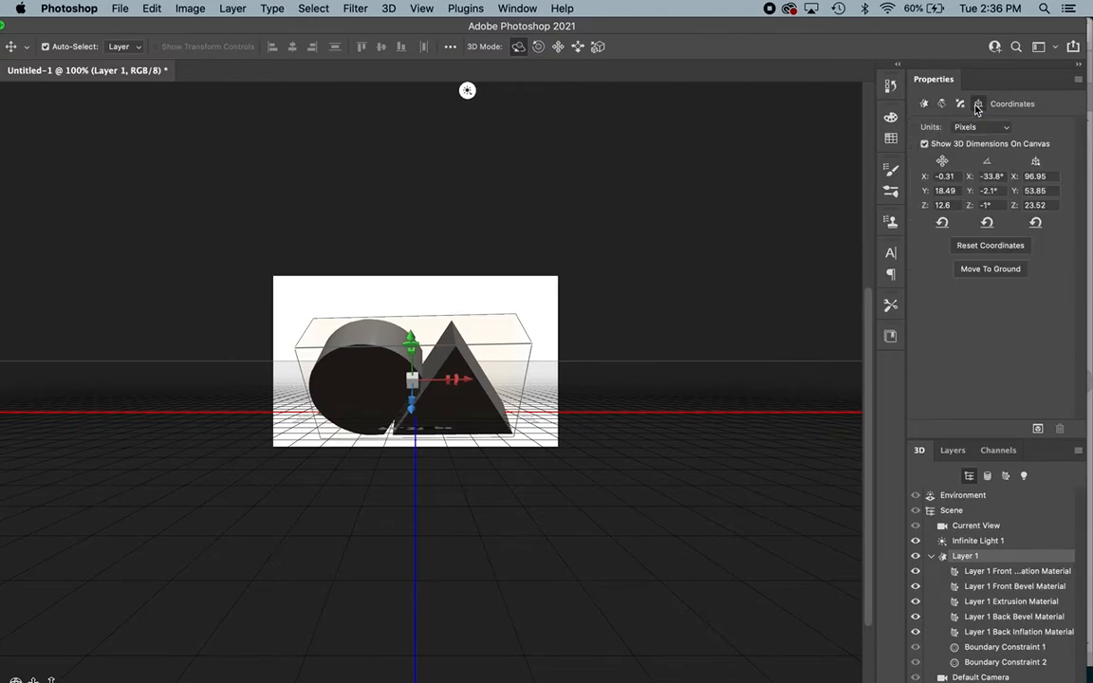
pyautogui.click(998, 247)
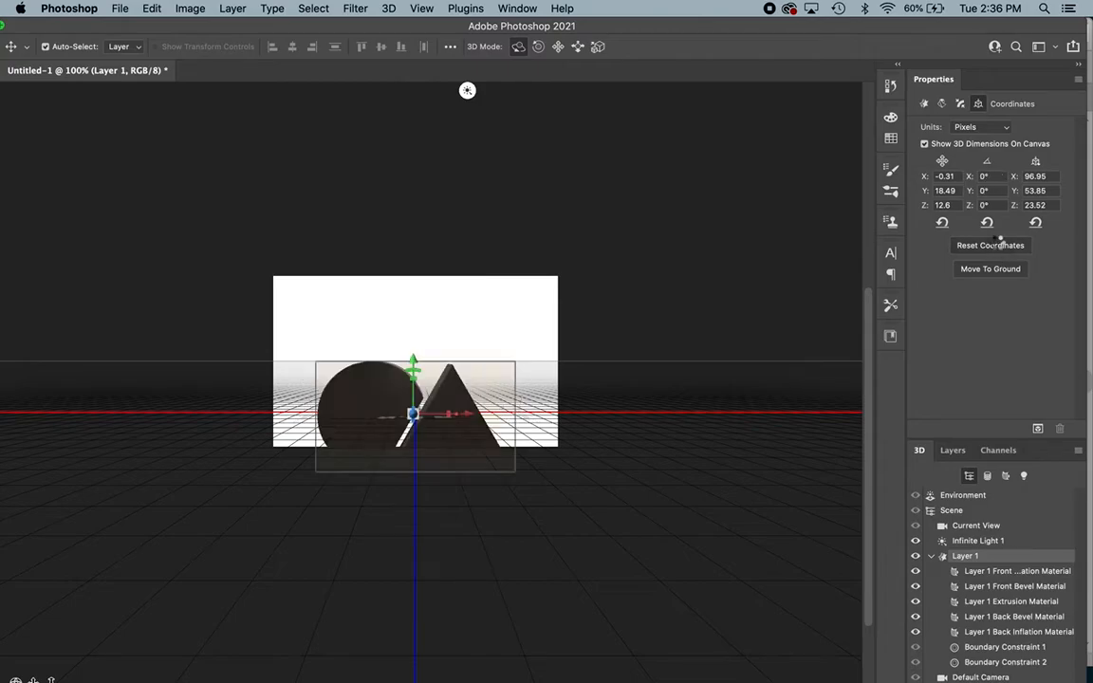
pyautogui.click(1001, 271)
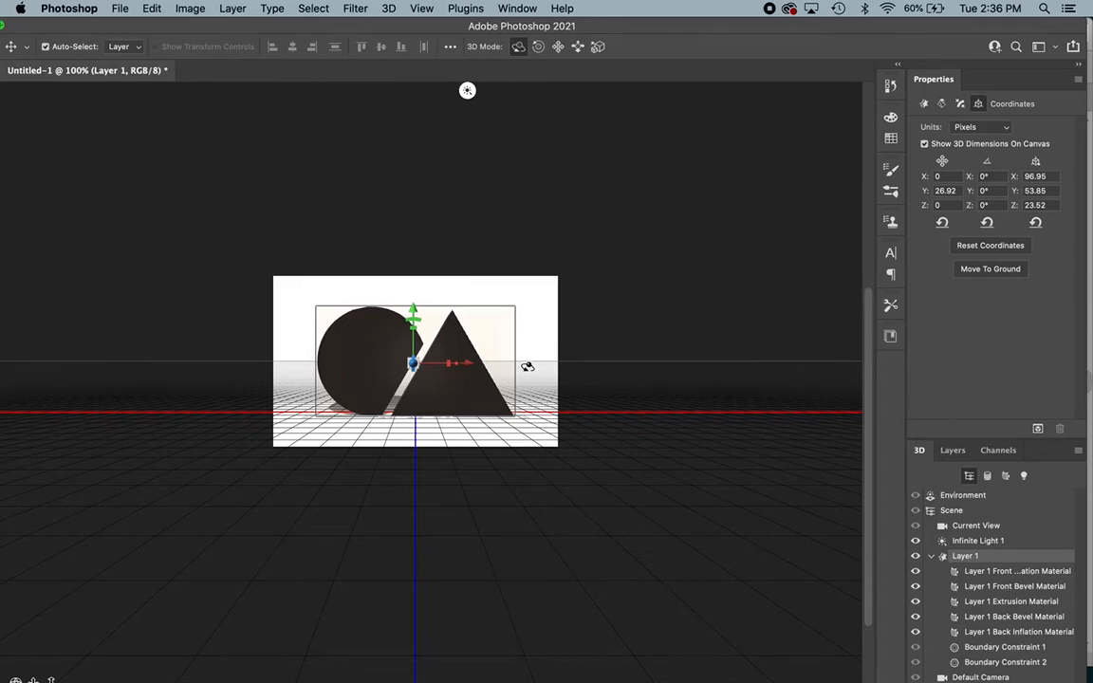
pyautogui.click(926, 104)
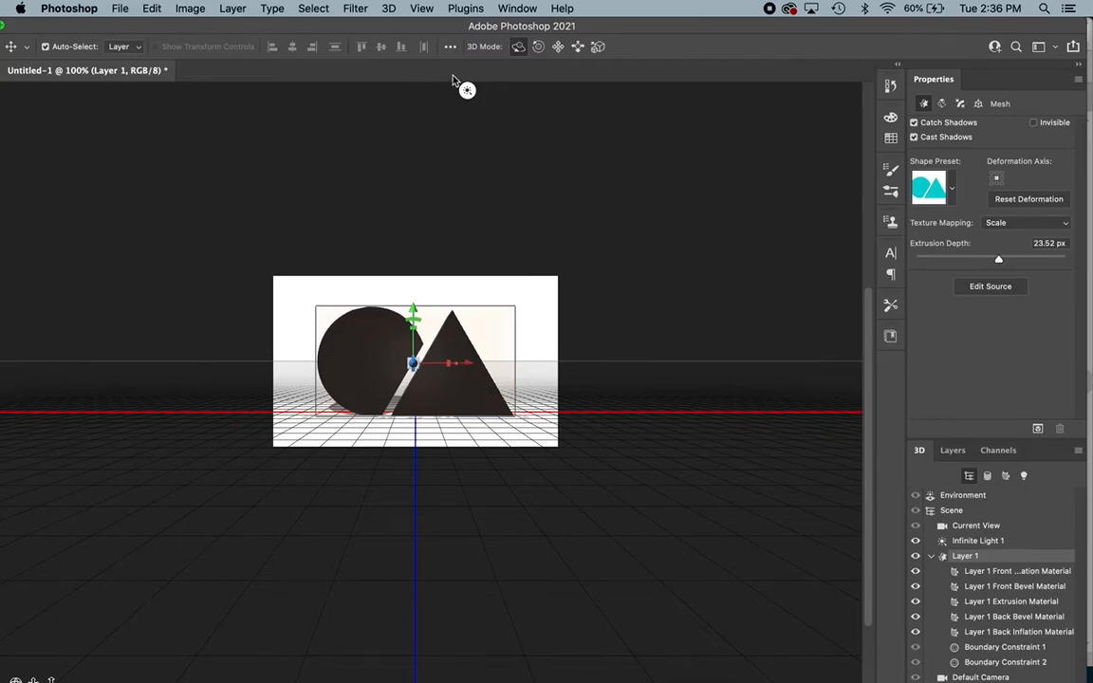
# Step: Export the 3D logo layer in Wavefront|OBJ format with original texture formats
pyautogui.click(389, 8)
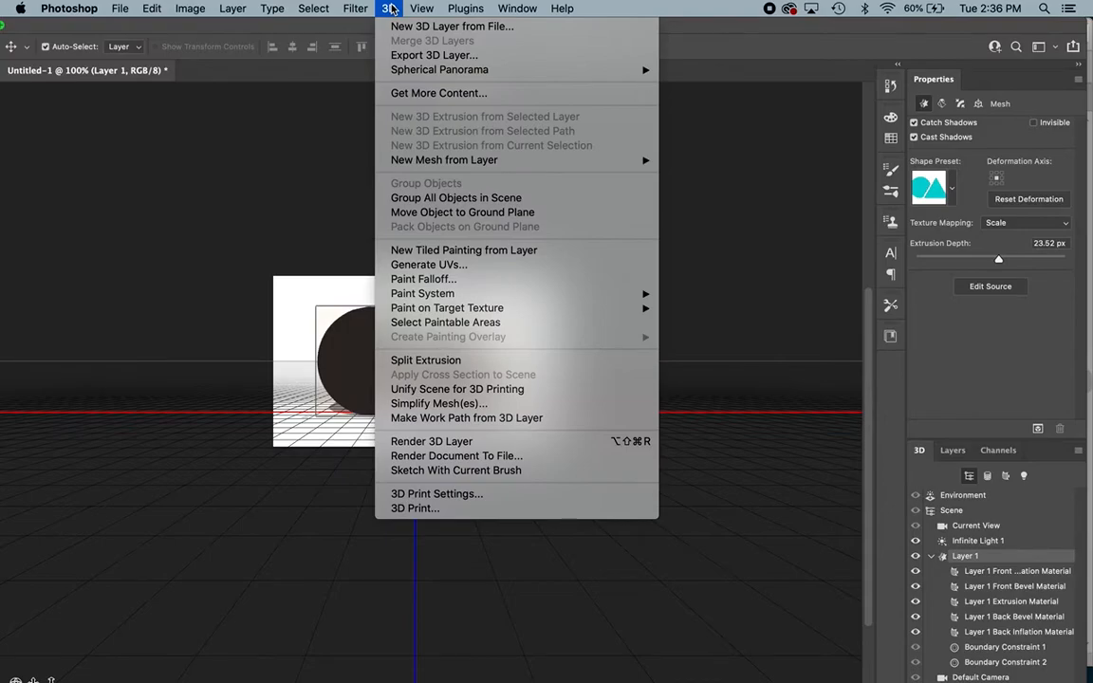
pyautogui.click(430, 56)
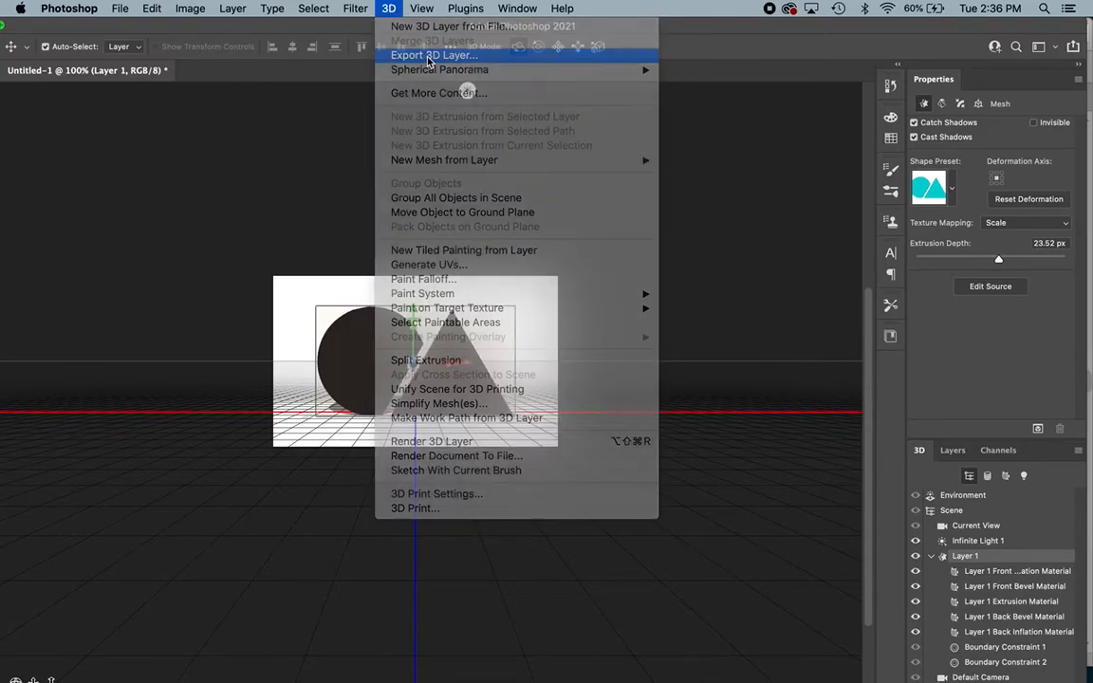
pyautogui.click(510, 252)
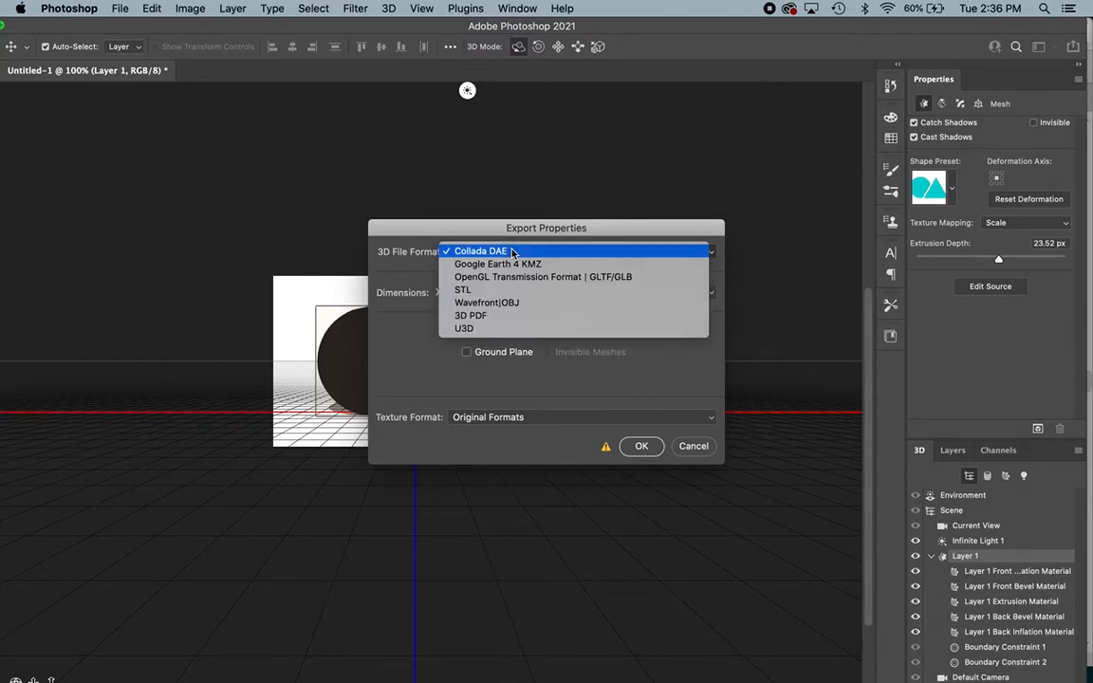
pyautogui.click(515, 304)
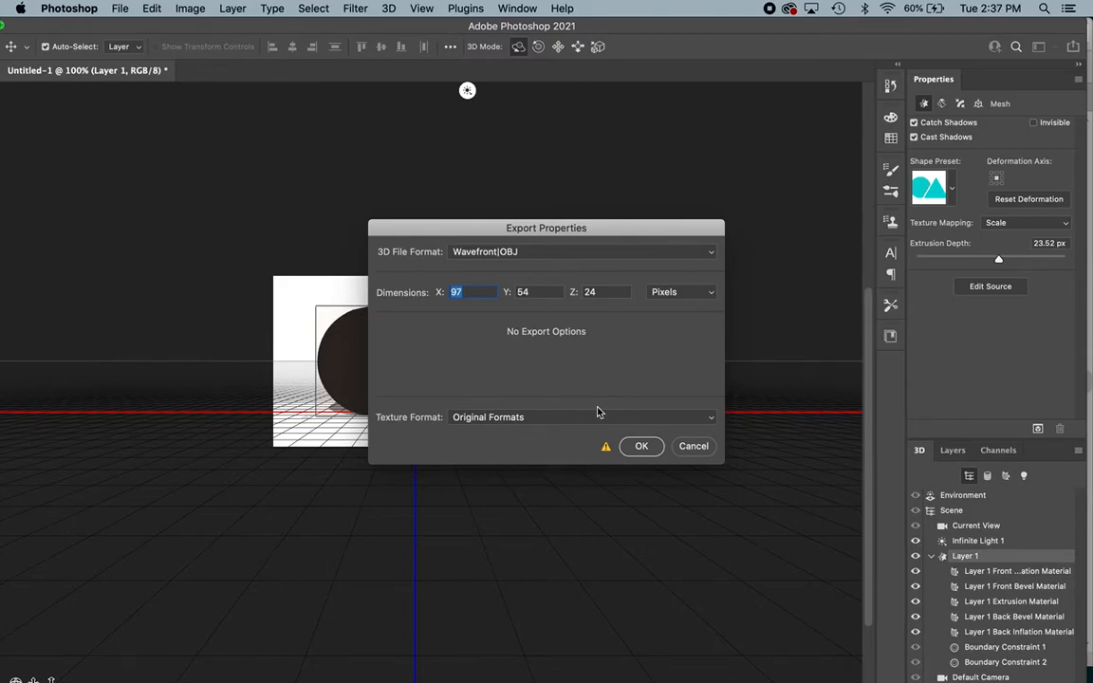
pyautogui.click(641, 446)
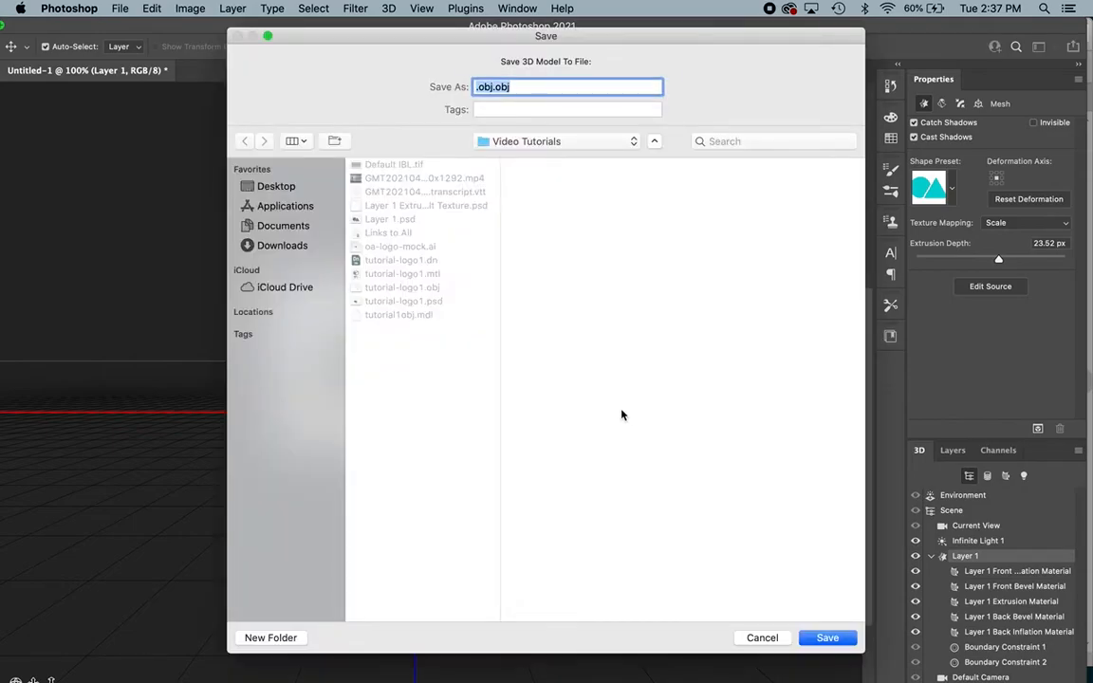
# Step: Create a new folder named 3D Logo Mock on the Desktop as the save location
pyautogui.click(276, 189)
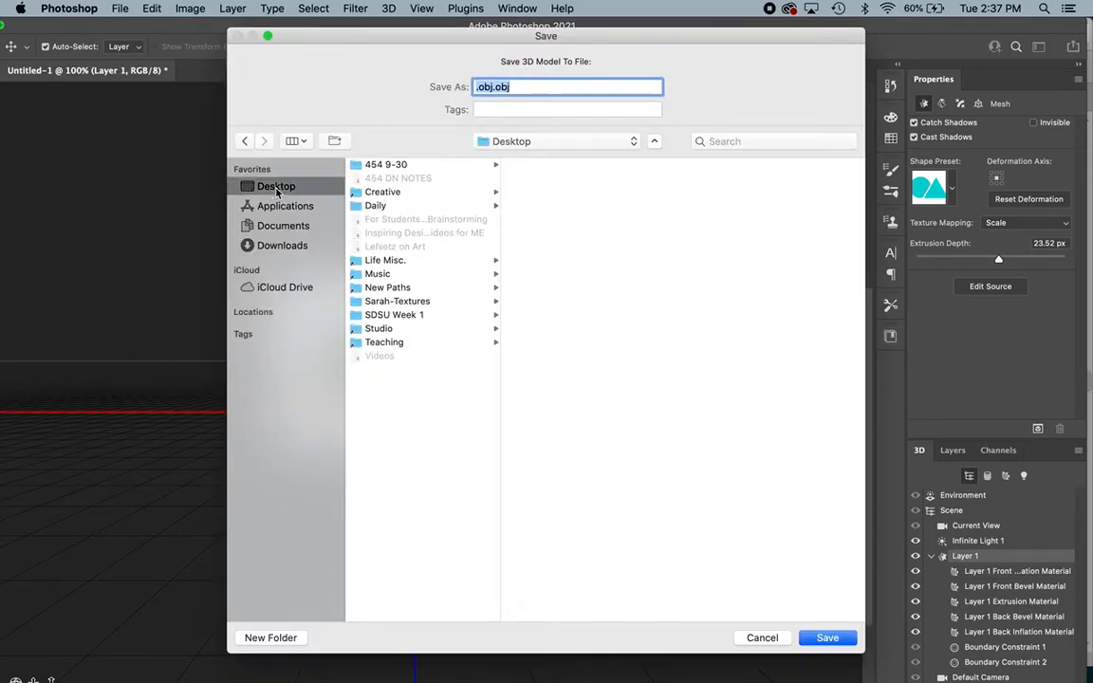
pyautogui.click(281, 640)
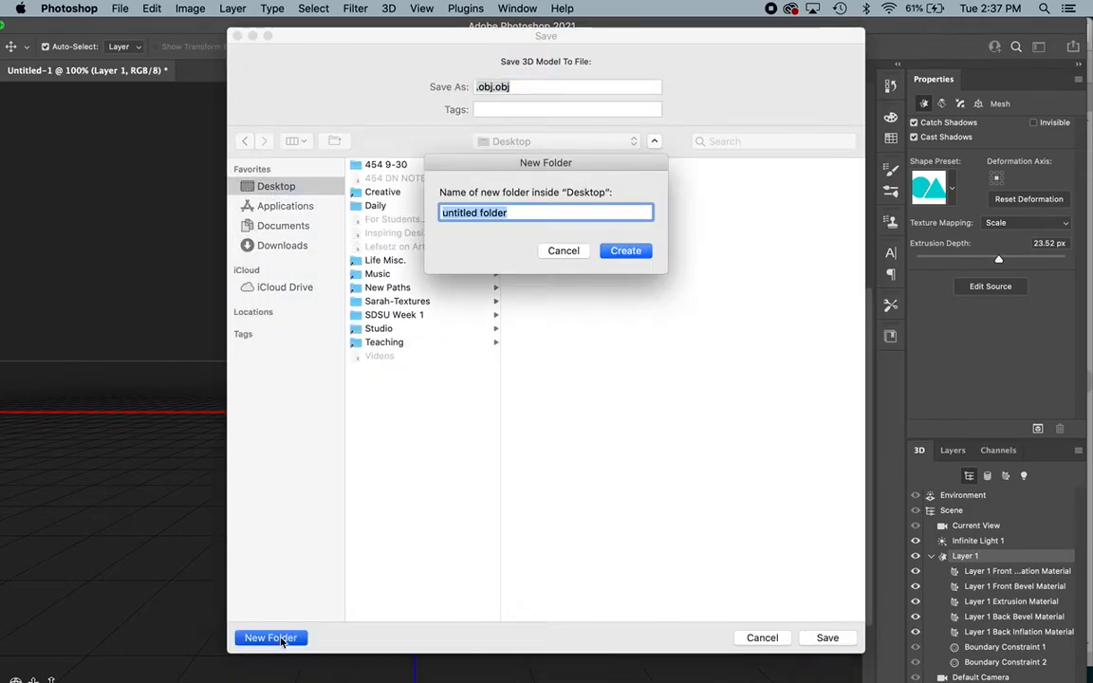
pyautogui.write('3D L')
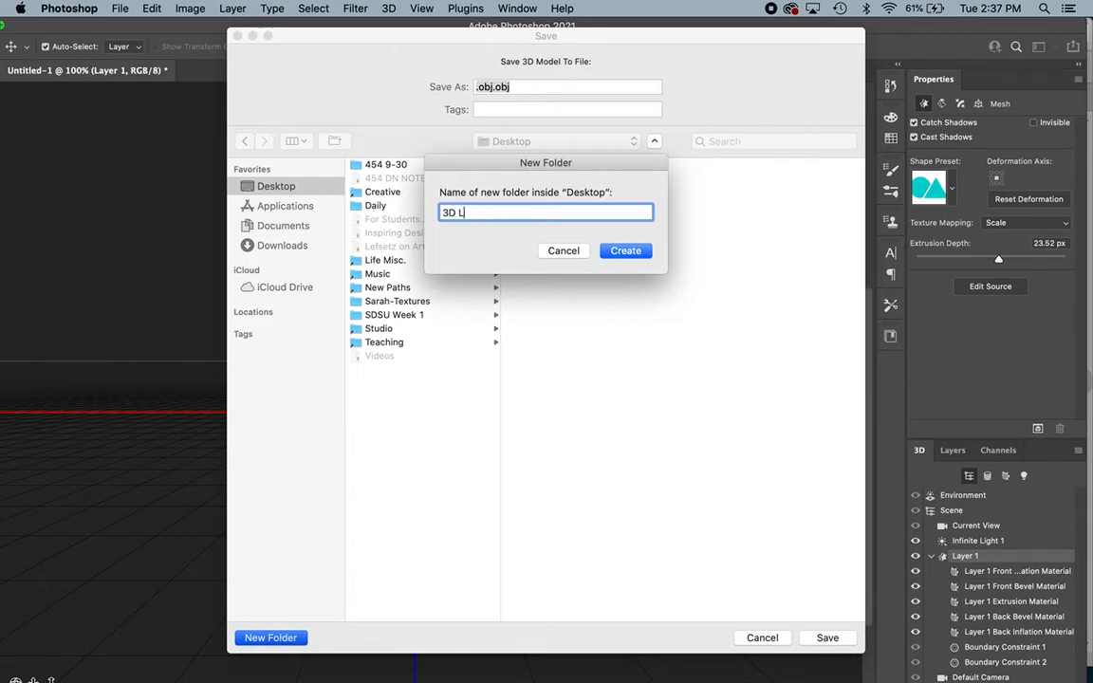
pyautogui.write('ogo Mock')
pyautogui.press('Return')
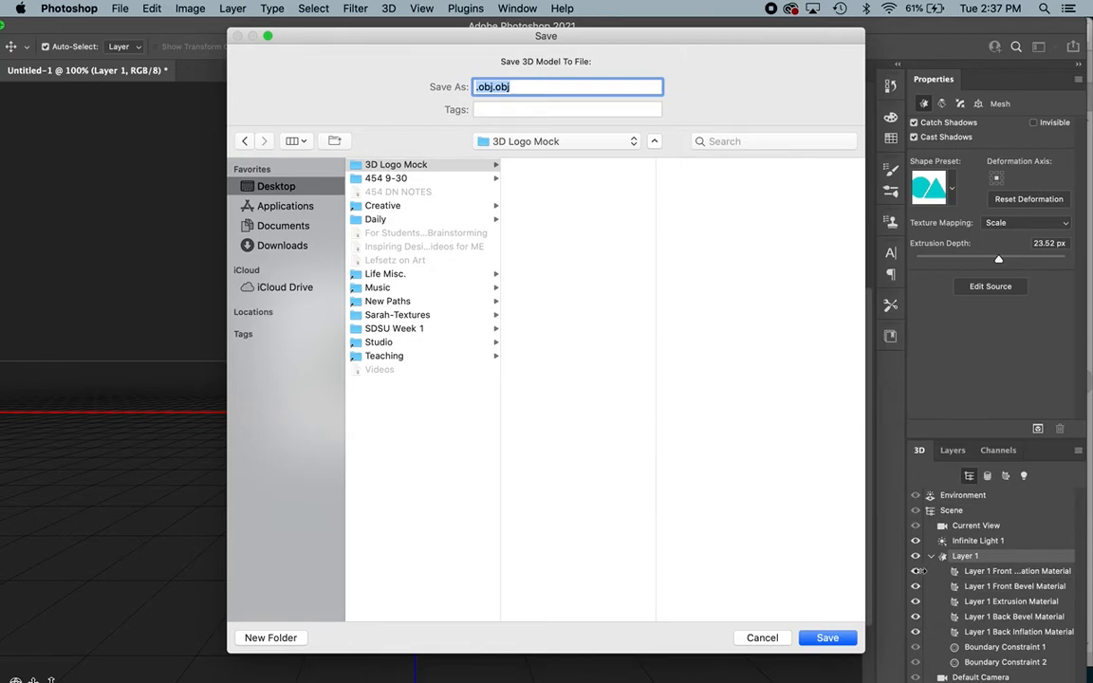
# Step: Name the exported model 3D-LogoMock.obj without a leading dot and save it in the 3D Logo Mock folder
pyautogui.click(829, 640)
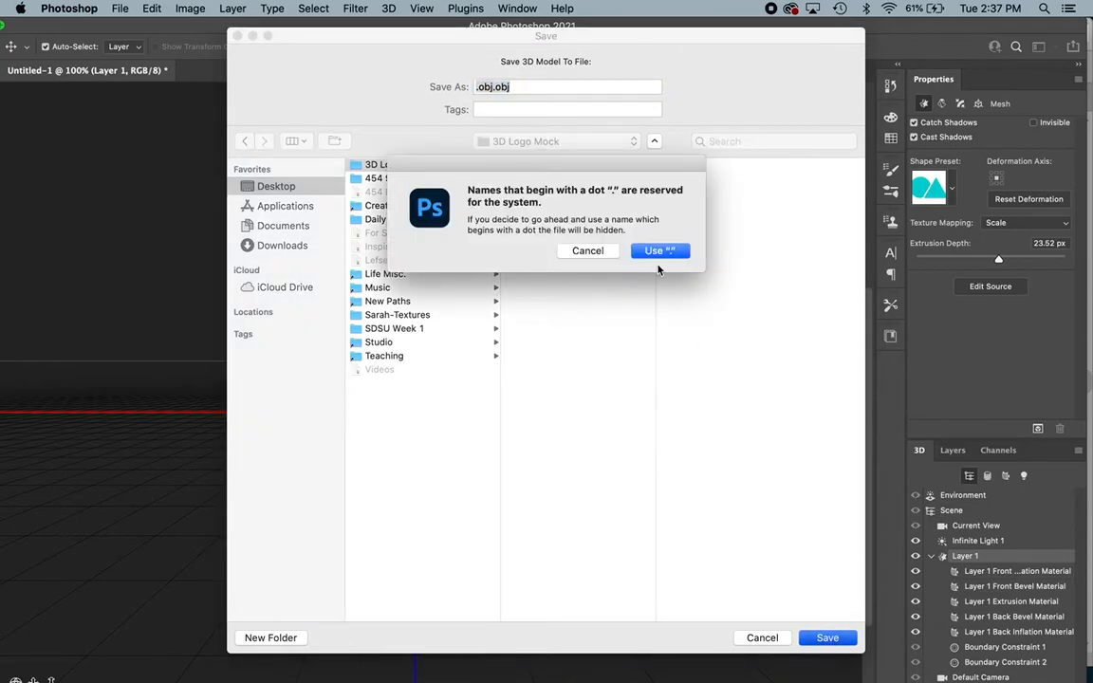
pyautogui.click(606, 252)
pyautogui.click(495, 92)
pyautogui.moveTo(496, 92); pyautogui.dragTo(472, 93)
pyautogui.write('#D')
pyautogui.press('BackSpace')
pyautogui.press('BackSpace')
pyautogui.write('3D')
pyautogui.write('-Logo')
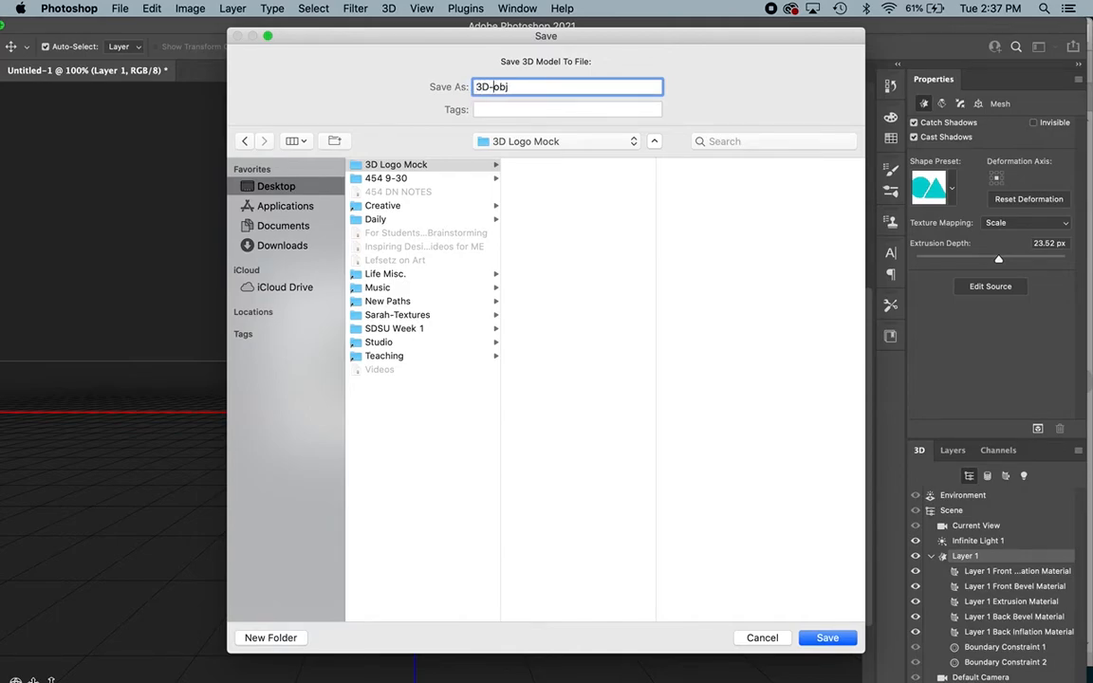
pyautogui.write('Mock.')
pyautogui.click(822, 639)
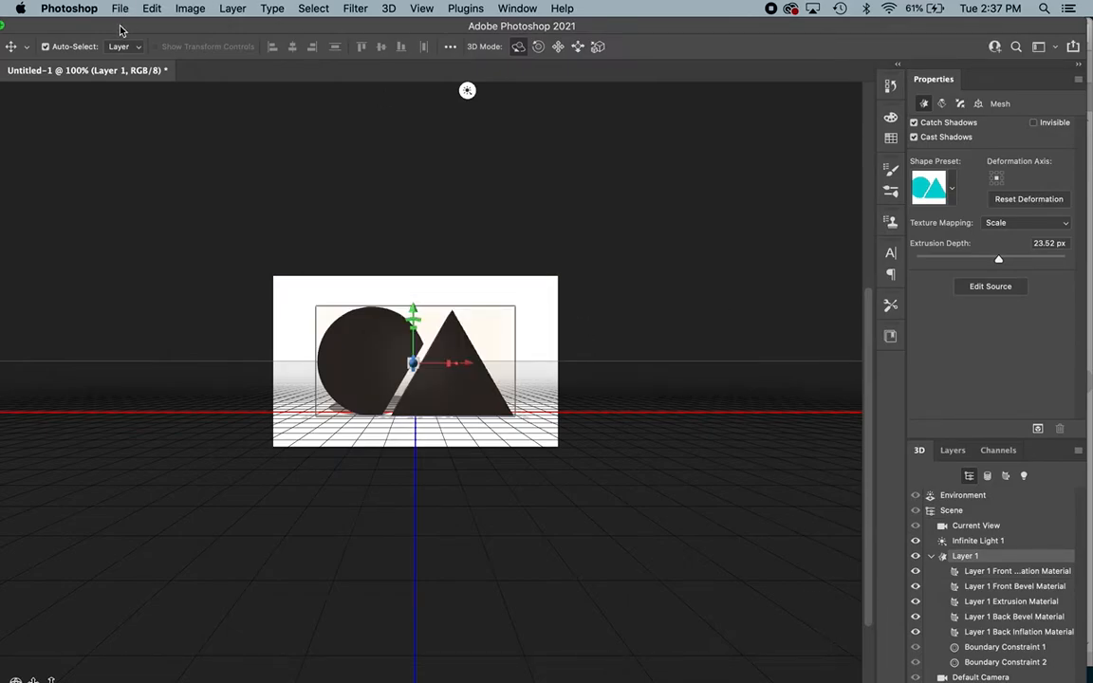
# Step: Bring the shifted Photoshop window back into view and close the untitled document without saving
pyautogui.moveTo(121, 30); pyautogui.dragTo(150, 29)
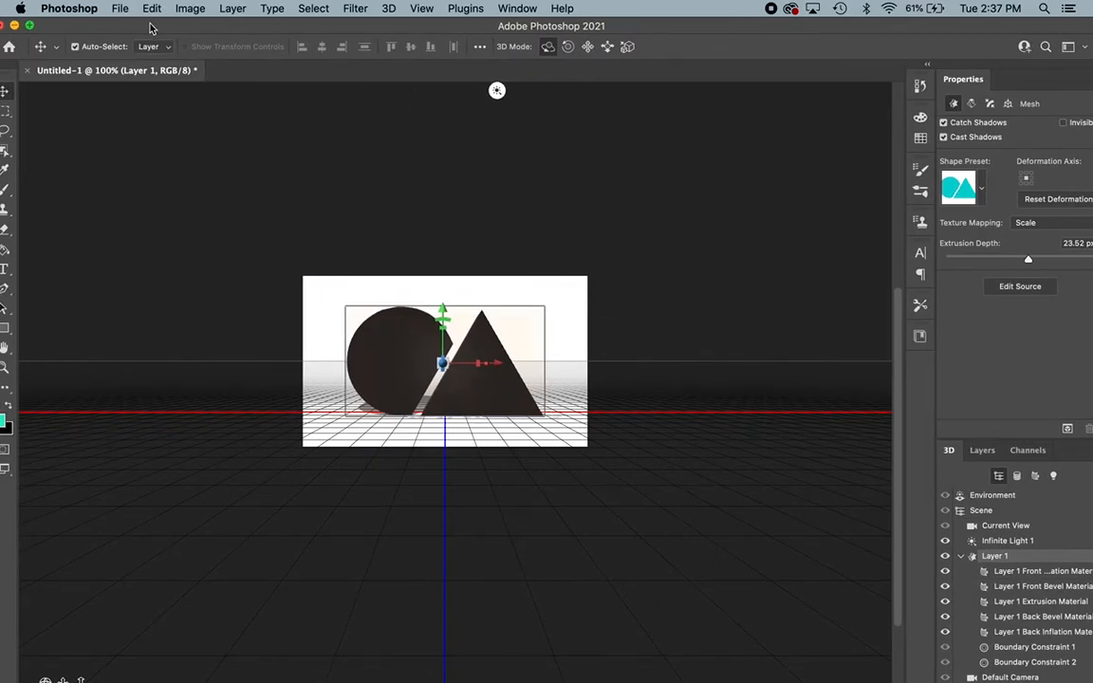
pyautogui.moveTo(130, 29); pyautogui.dragTo(159, 30)
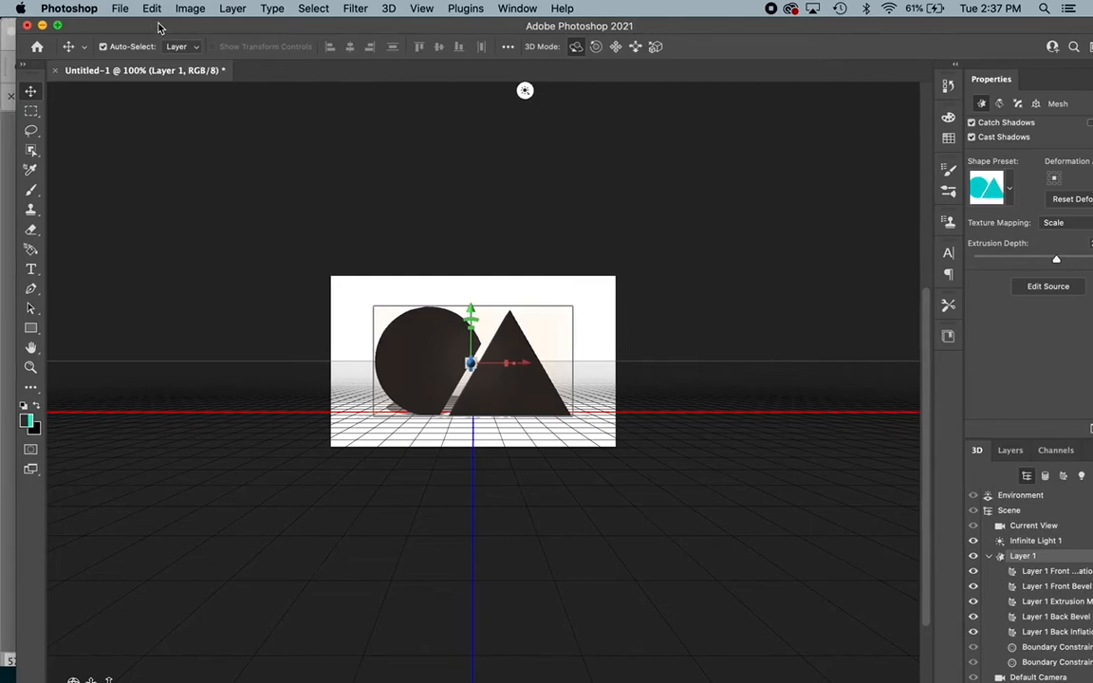
pyautogui.click(27, 25)
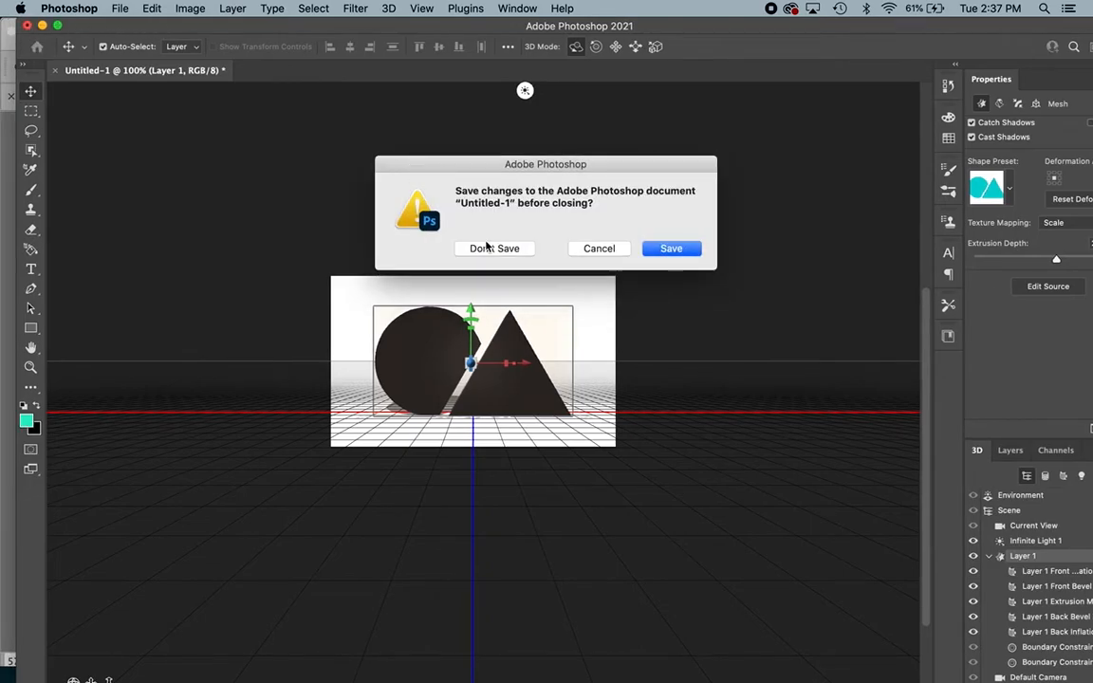
pyautogui.click(489, 249)
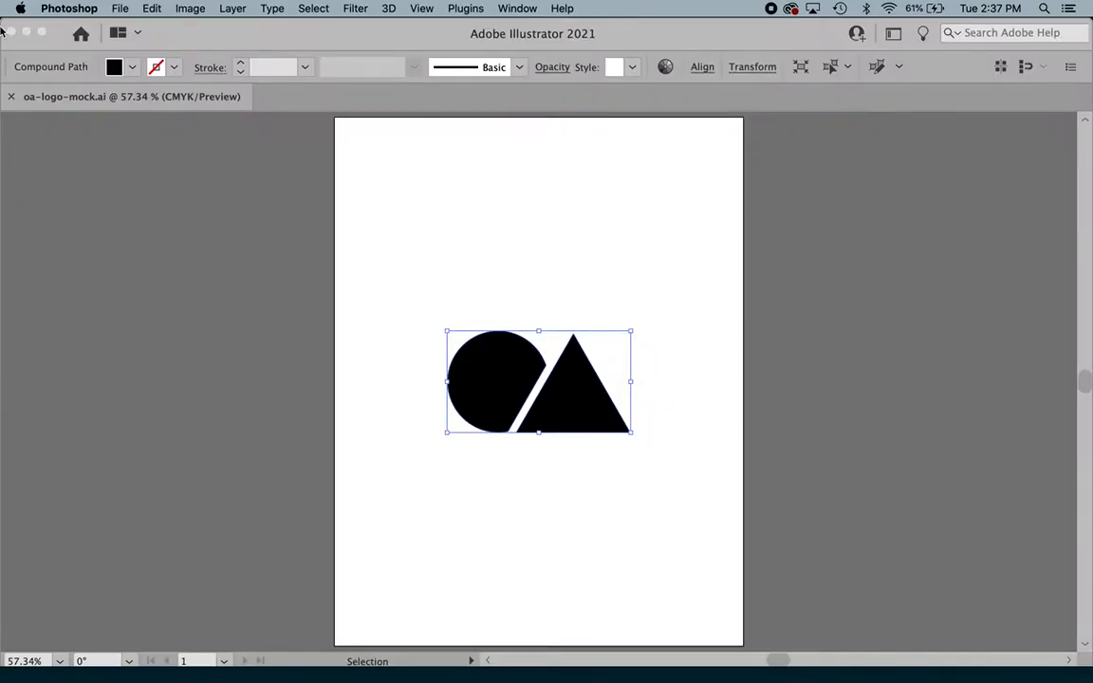
# Step: Switch to Illustrator, close oa-logo-mock.ai, and move the window down to uncover the desktop
pyautogui.click(196, 40)
pyautogui.press('super+w')
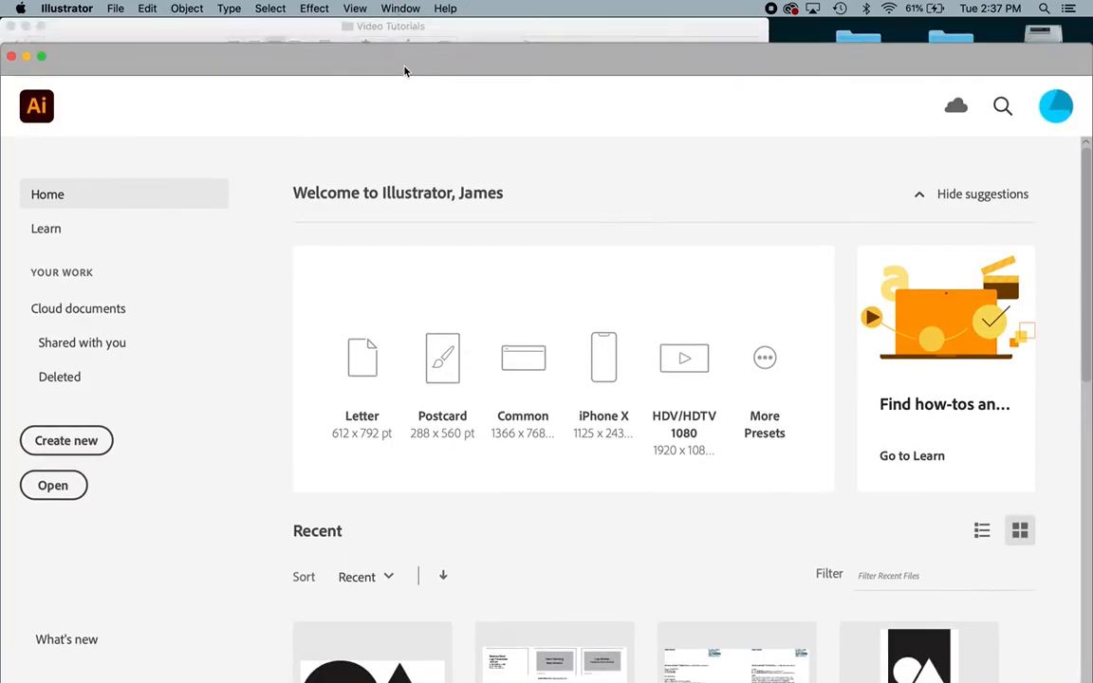
pyautogui.moveTo(404, 72); pyautogui.dragTo(402, 112)
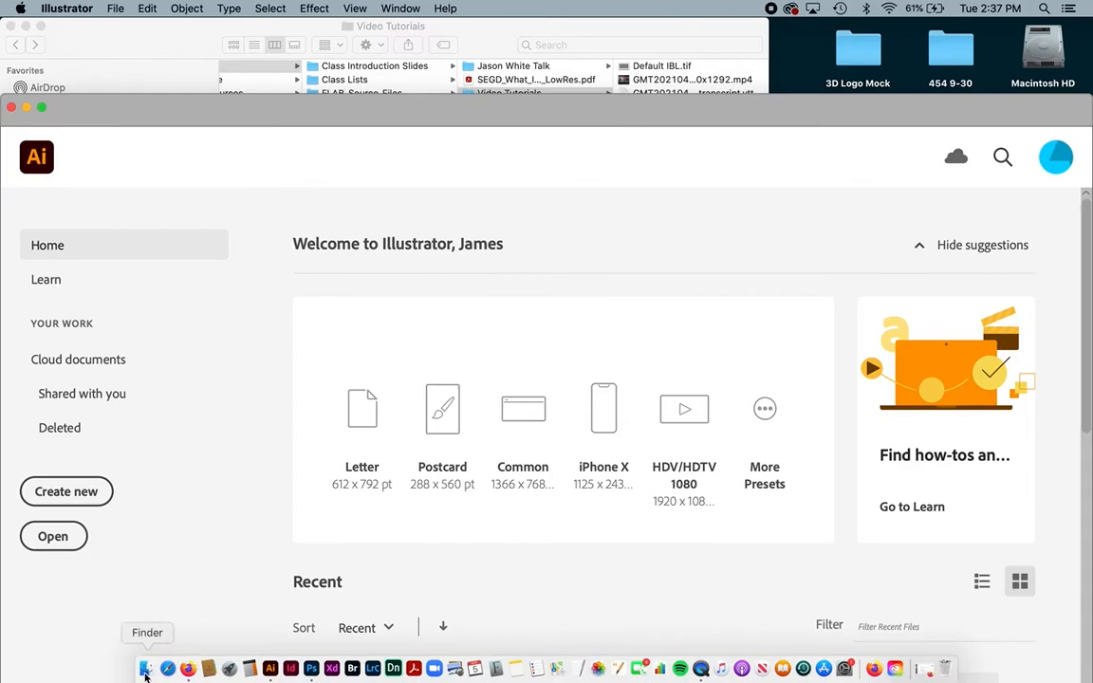
# Step: Switch to Finder and open the 3D Logo Mock folder on the Desktop
pyautogui.click(145, 670)
pyautogui.click(78, 186)
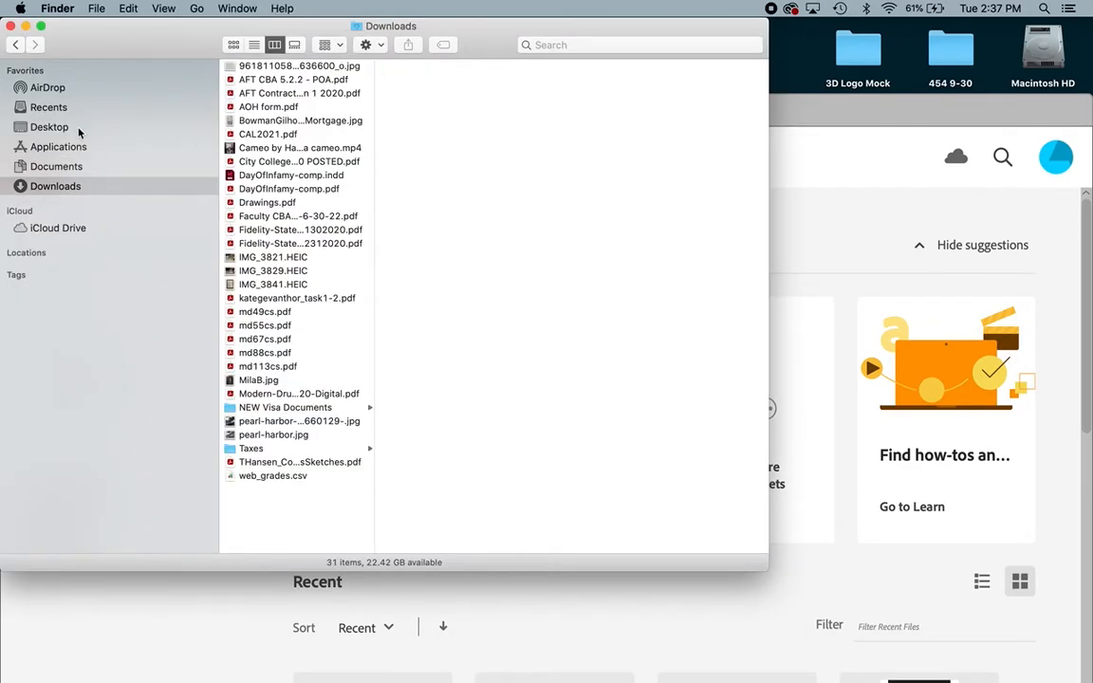
pyautogui.click(74, 125)
pyautogui.click(270, 66)
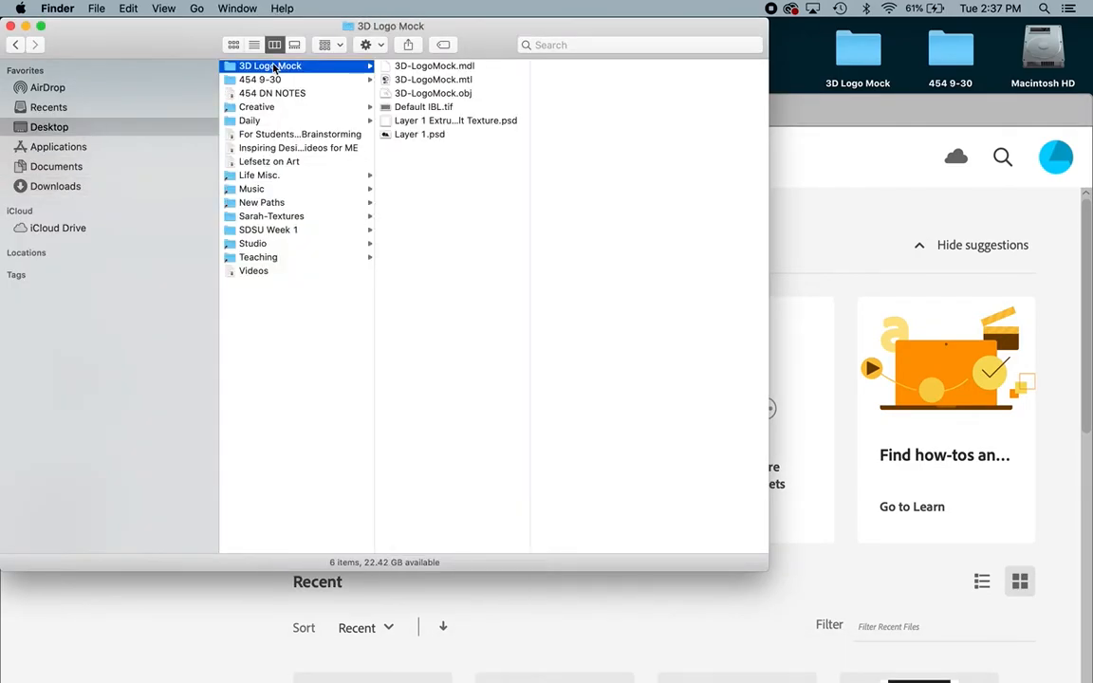
# Step: Preview the exported OBJ, Layer 1.psd, MDL and MTL files, ending with 3D-LogoMock.obj selected
pyautogui.click(443, 93)
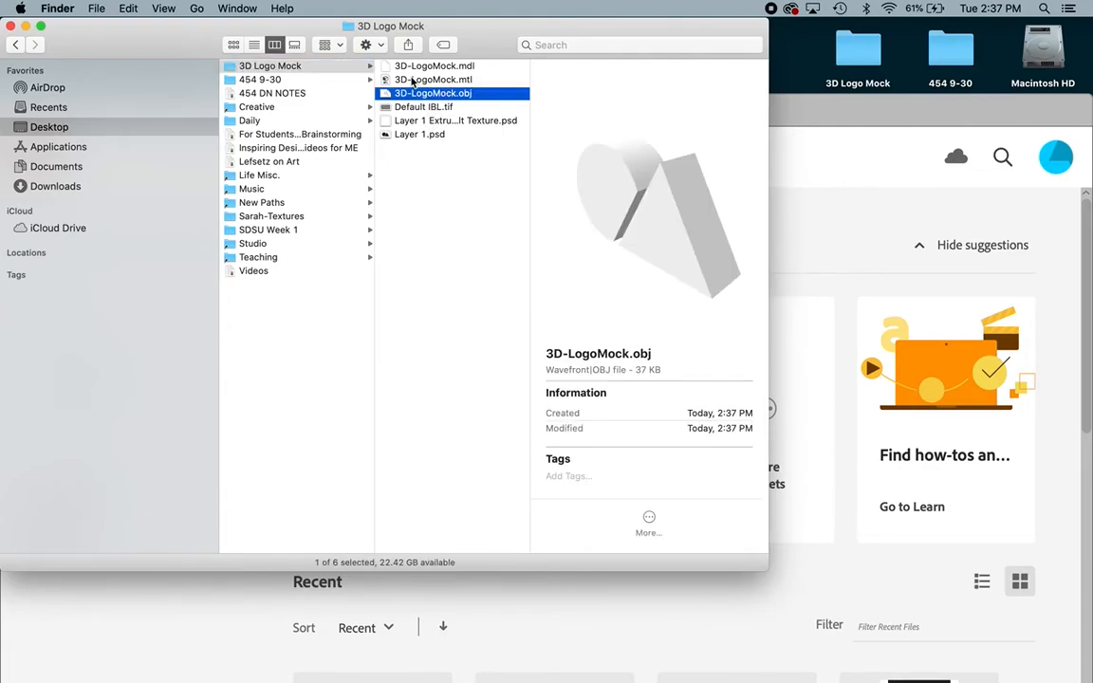
pyautogui.click(418, 134)
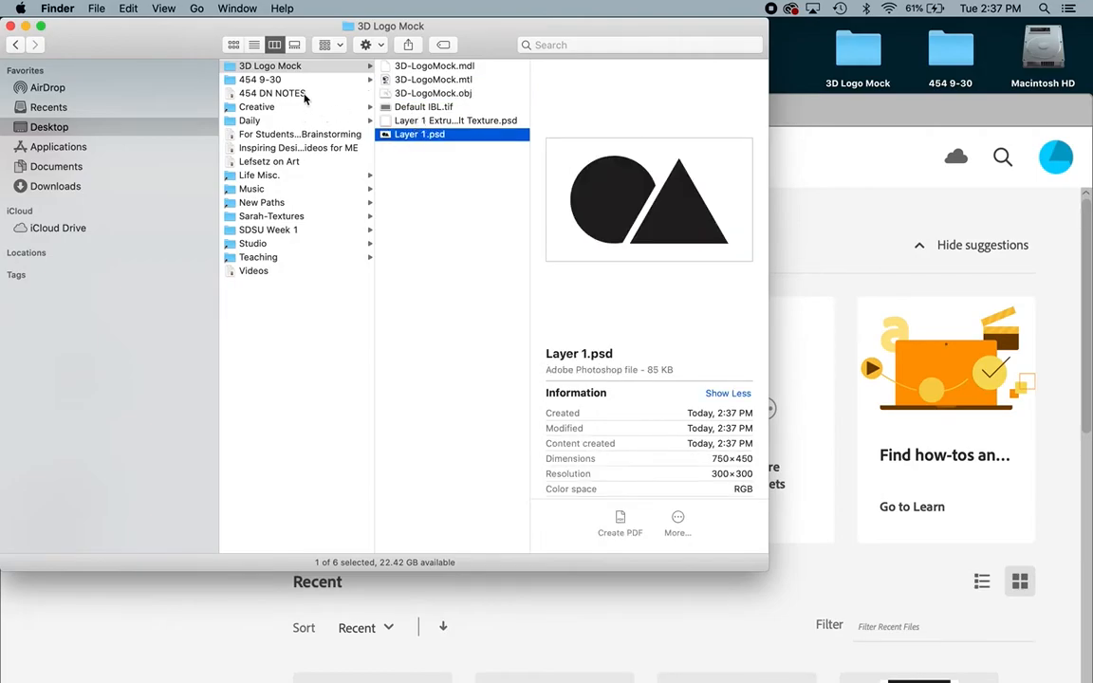
pyautogui.click(448, 66)
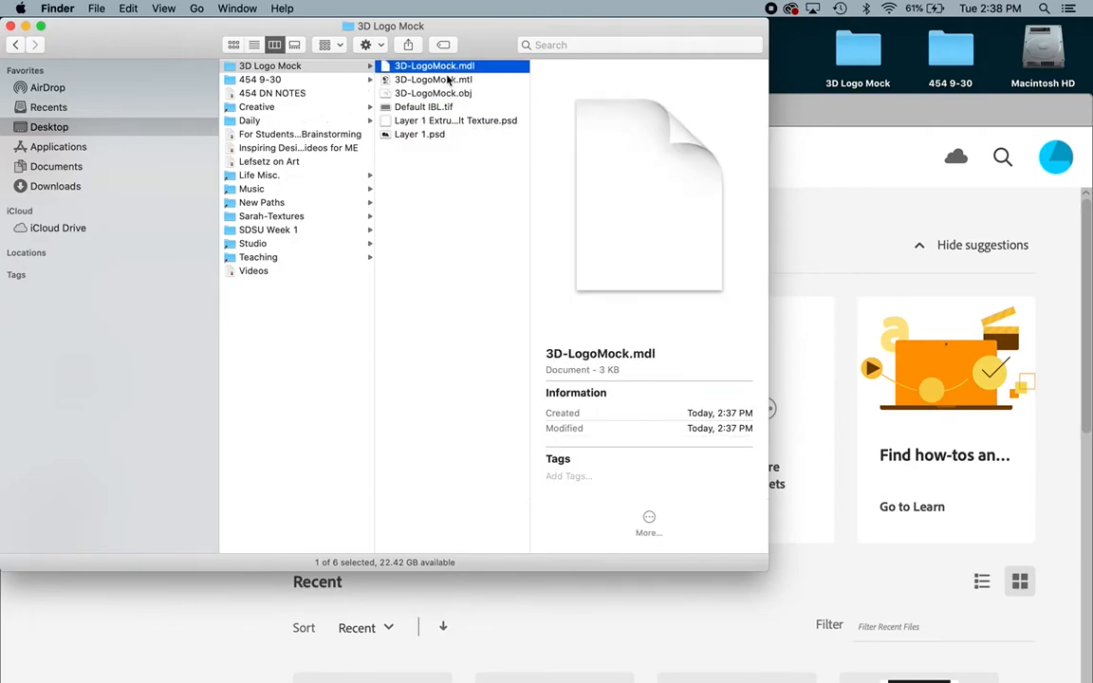
pyautogui.click(447, 80)
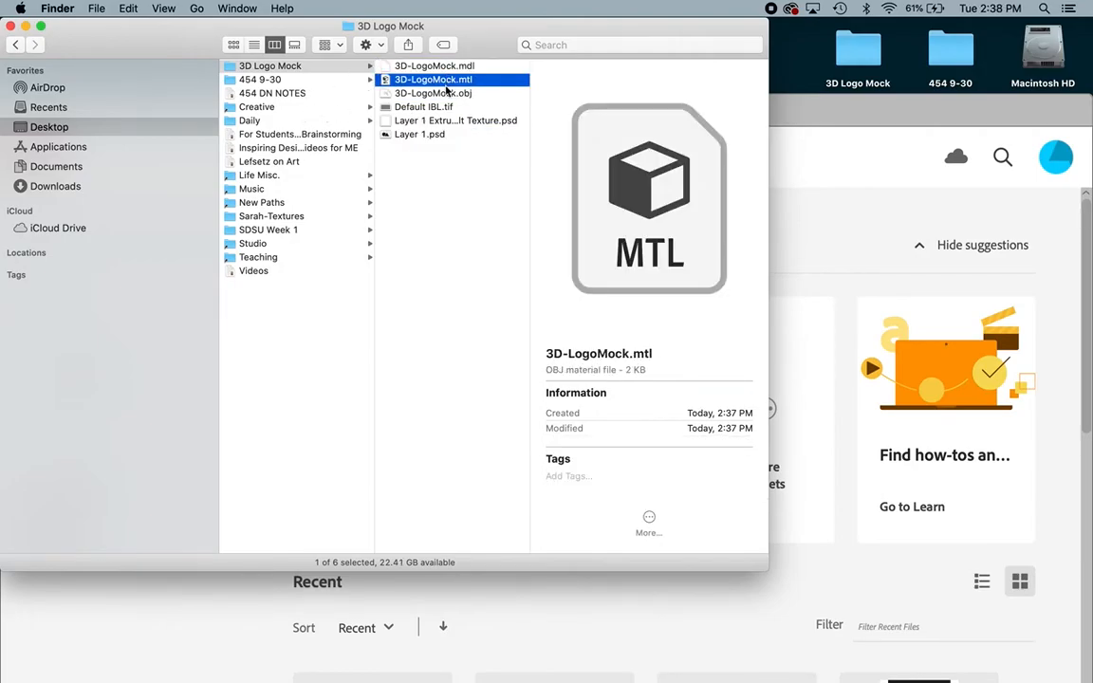
pyautogui.click(448, 94)
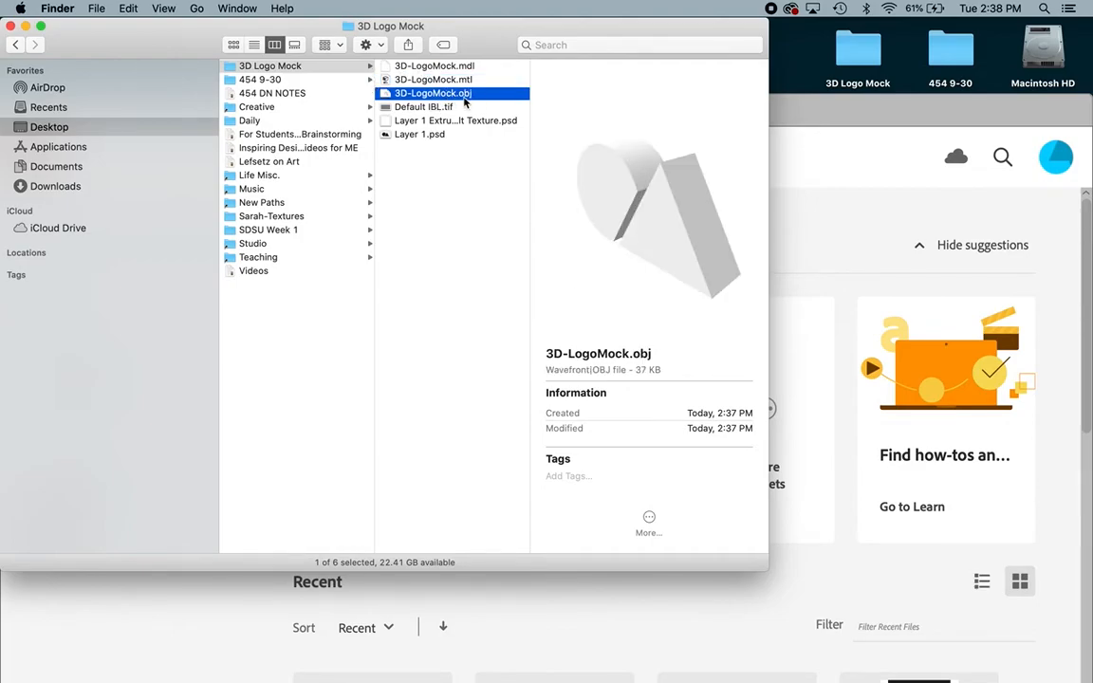
# Step: Switch to Adobe Dimension and create a new blank scene
pyautogui.moveTo(515, 680)
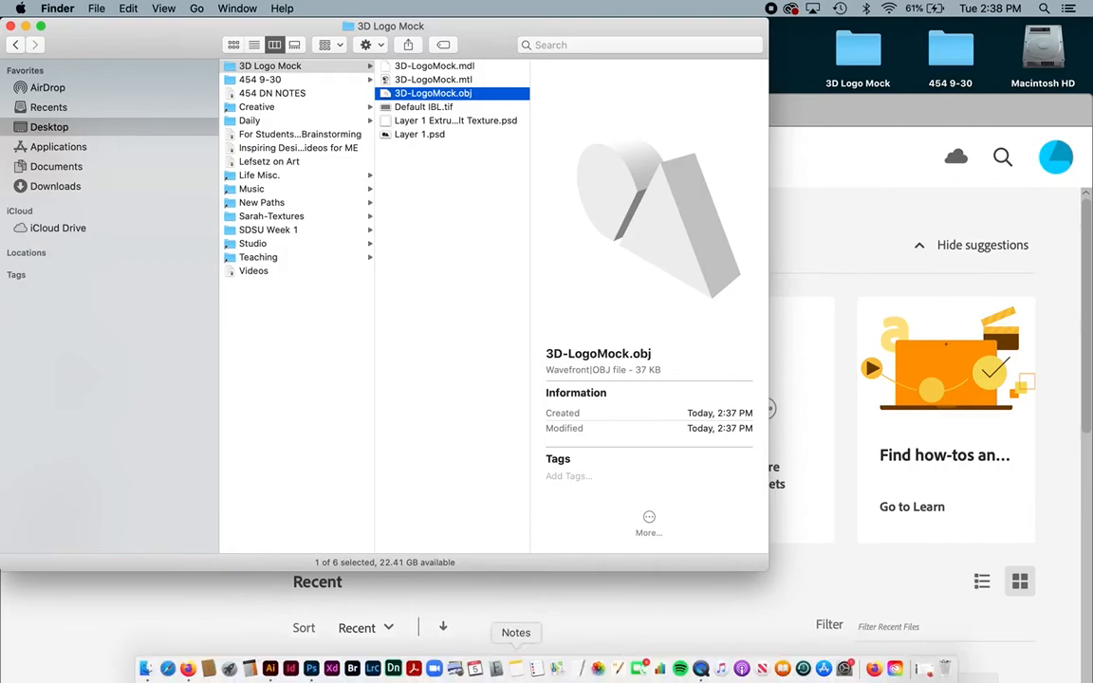
pyautogui.click(392, 668)
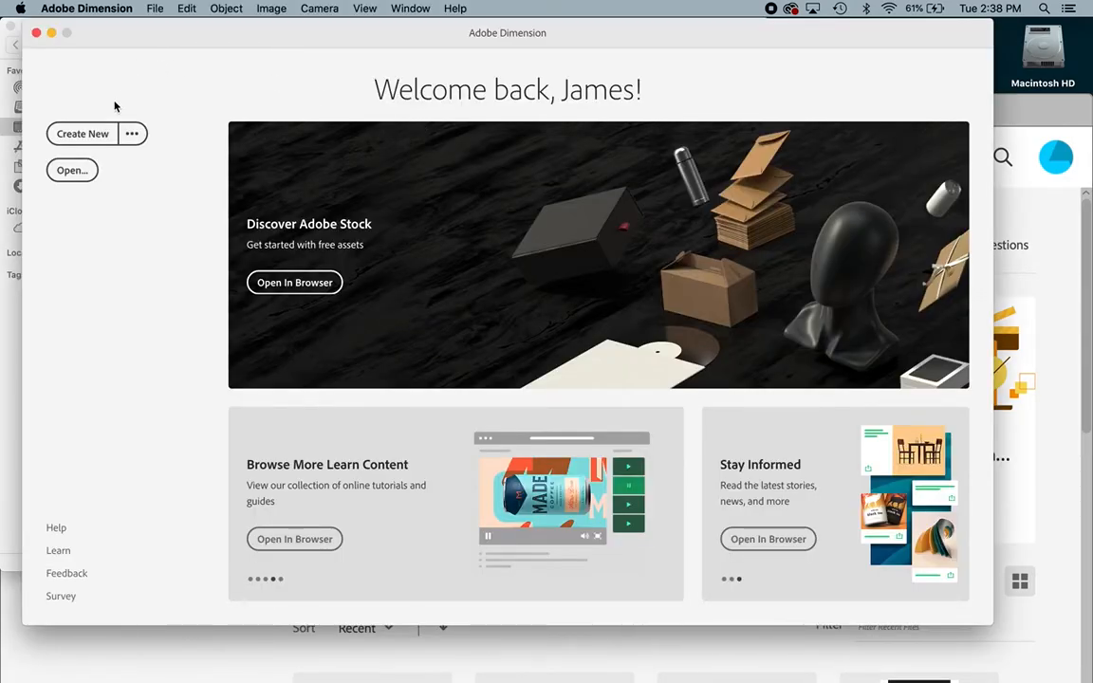
pyautogui.click(80, 140)
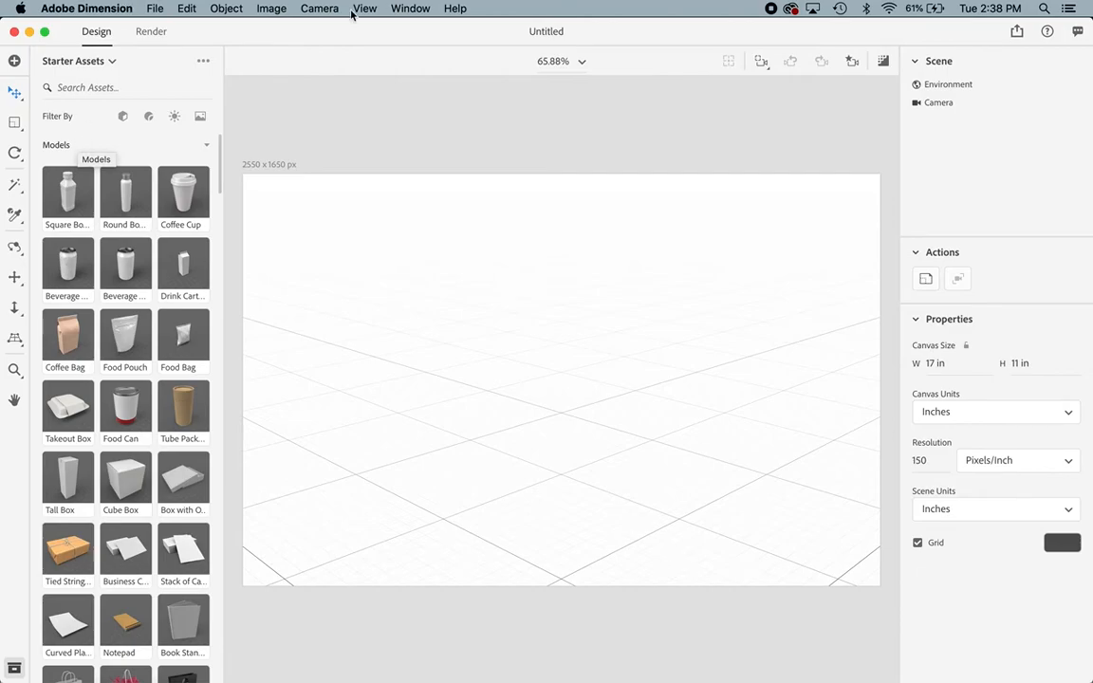
# Step: Arrange the Finder and Dimension windows, place 3D-LogoMock.obj from Finder into the scene, and allow access to the Desktop folder
pyautogui.moveTo(415, 25); pyautogui.dragTo(413, 43)
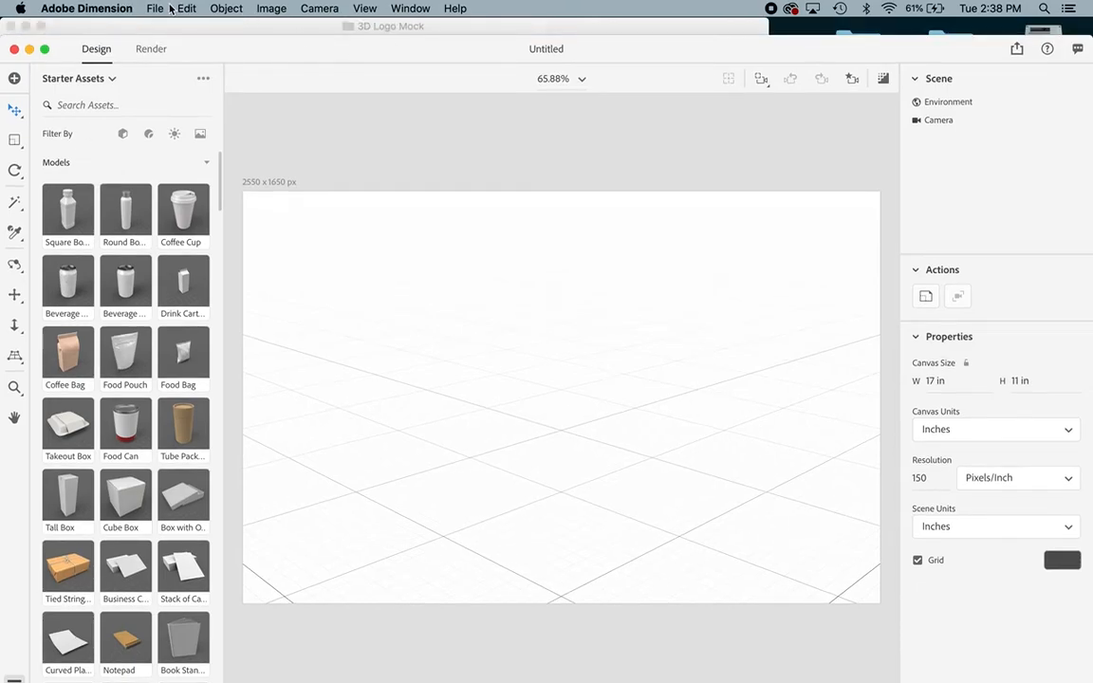
pyautogui.click(454, 26)
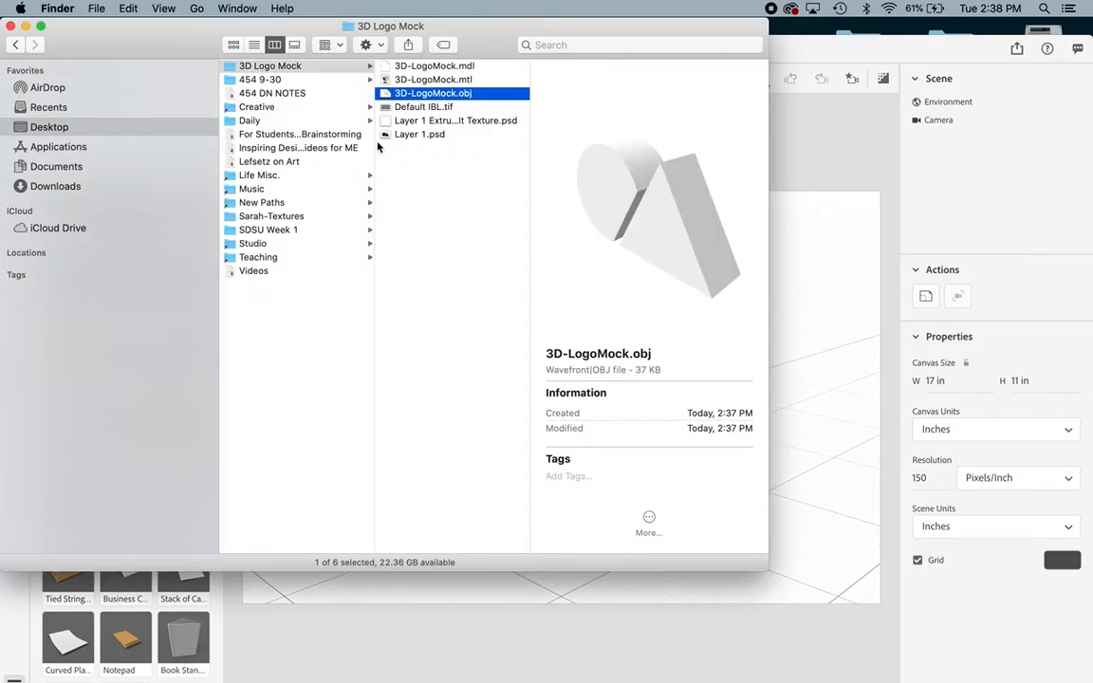
pyautogui.moveTo(491, 33); pyautogui.dragTo(211, 40)
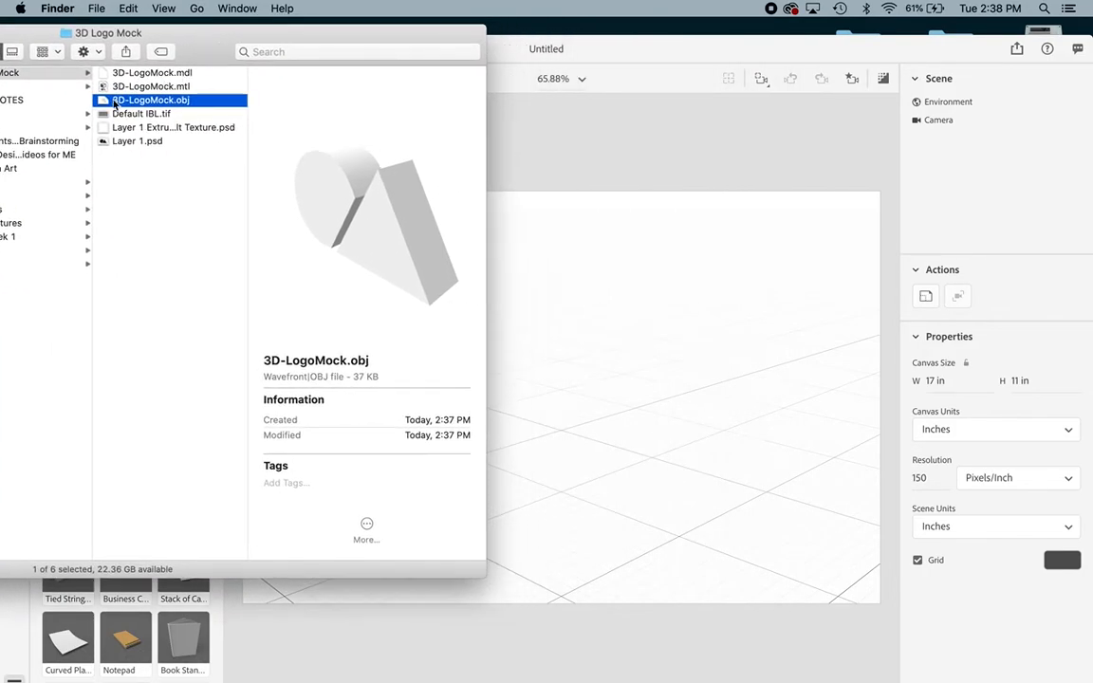
pyautogui.moveTo(101, 104); pyautogui.dragTo(552, 405)
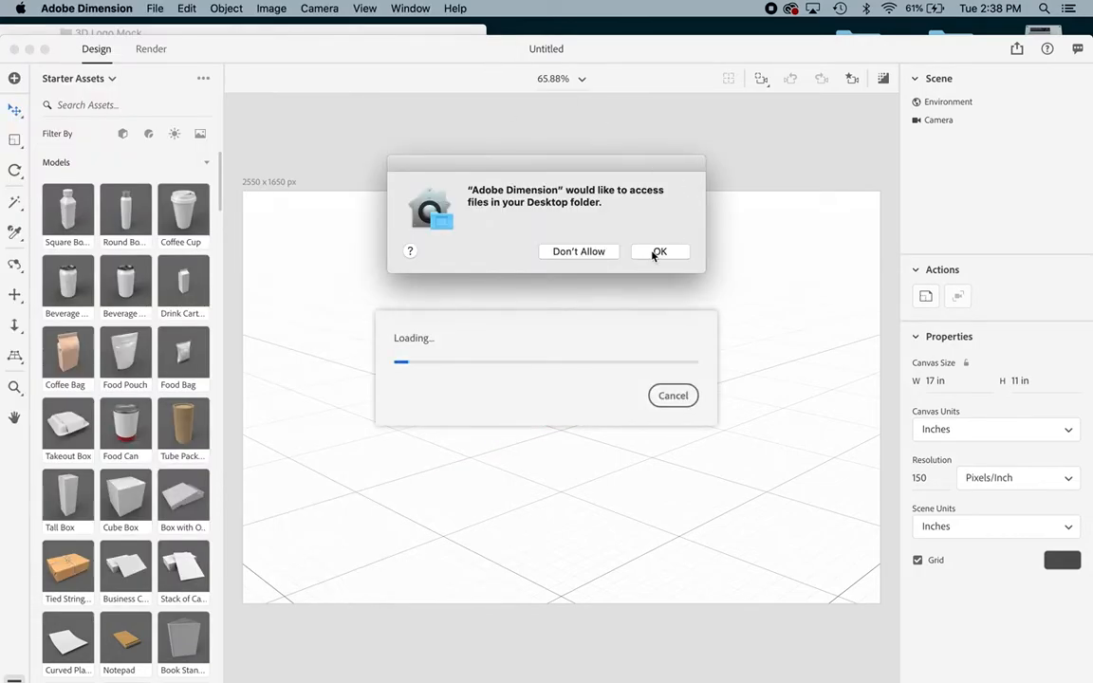
pyautogui.click(654, 254)
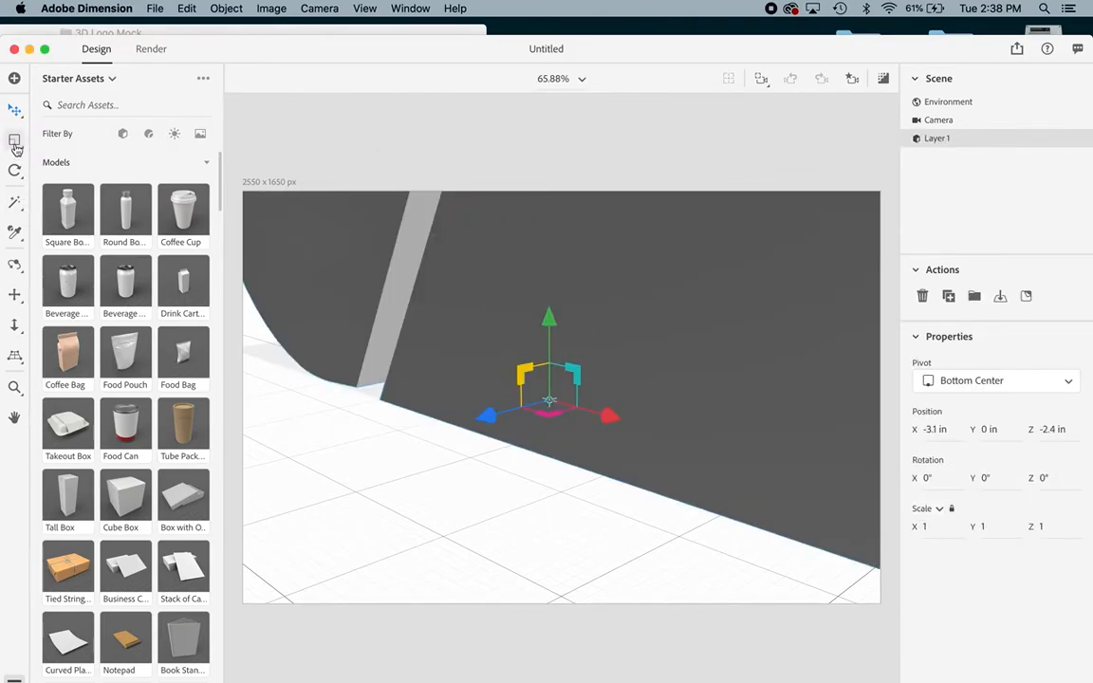
# Step: Scale the logo model uniformly to about 0.3 and move it along the ground to about X -5.3 in, Z -1.3 in
pyautogui.moveTo(550, 319); pyautogui.dragTo(631, 343)
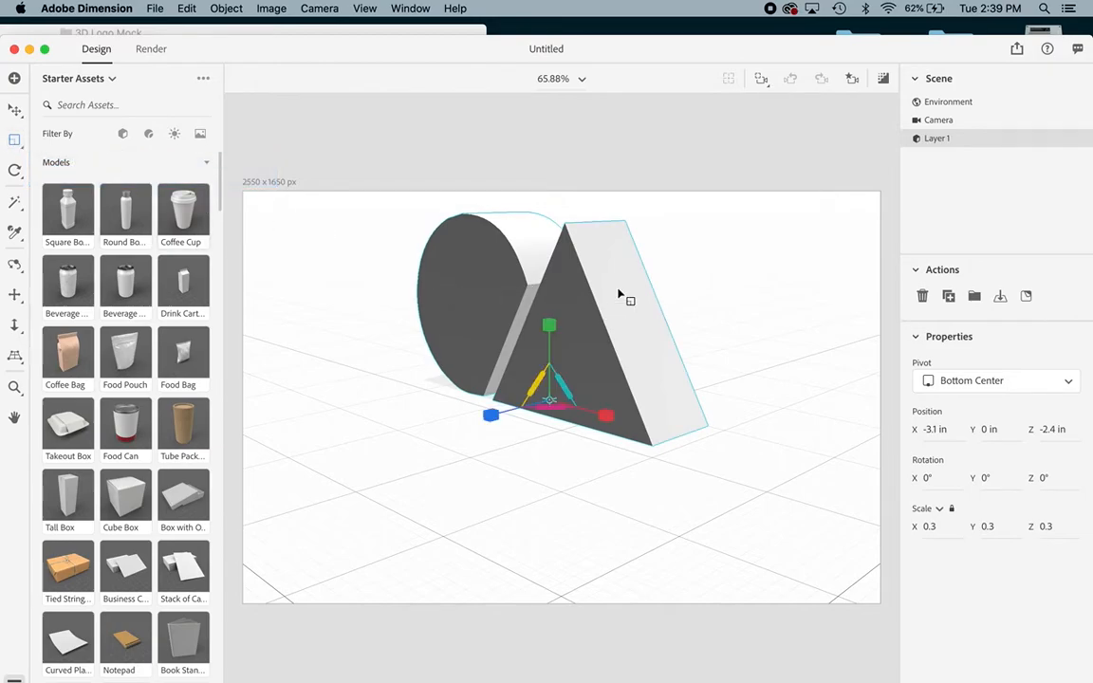
pyautogui.moveTo(547, 327)
pyautogui.mouseDown()
pyautogui.moveTo(550, 313)
pyautogui.moveTo(553, 349)
pyautogui.moveTo(548, 330)
pyautogui.moveTo(548, 341)
pyautogui.mouseUp()
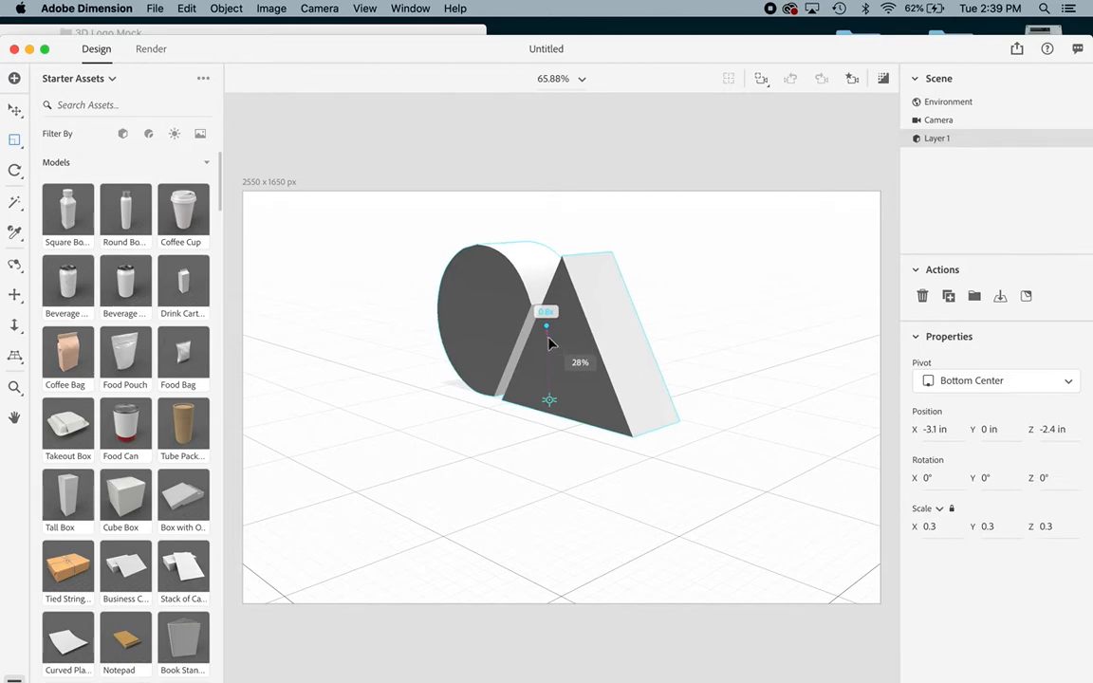
pyautogui.click(12, 112)
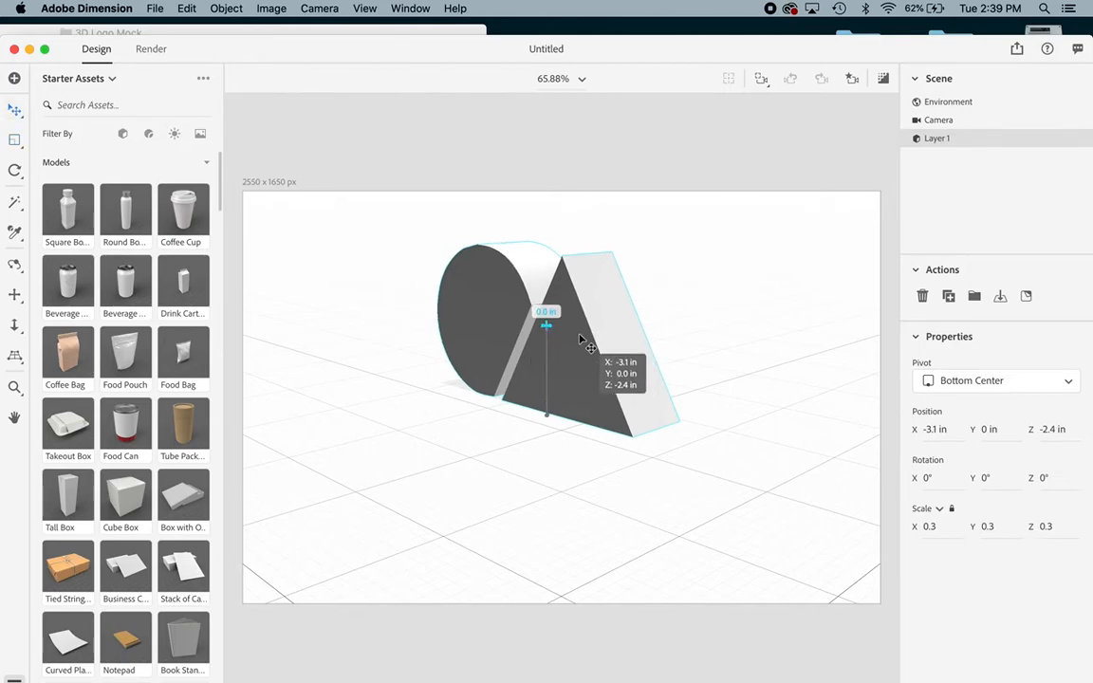
pyautogui.moveTo(518, 408); pyautogui.dragTo(520, 334)
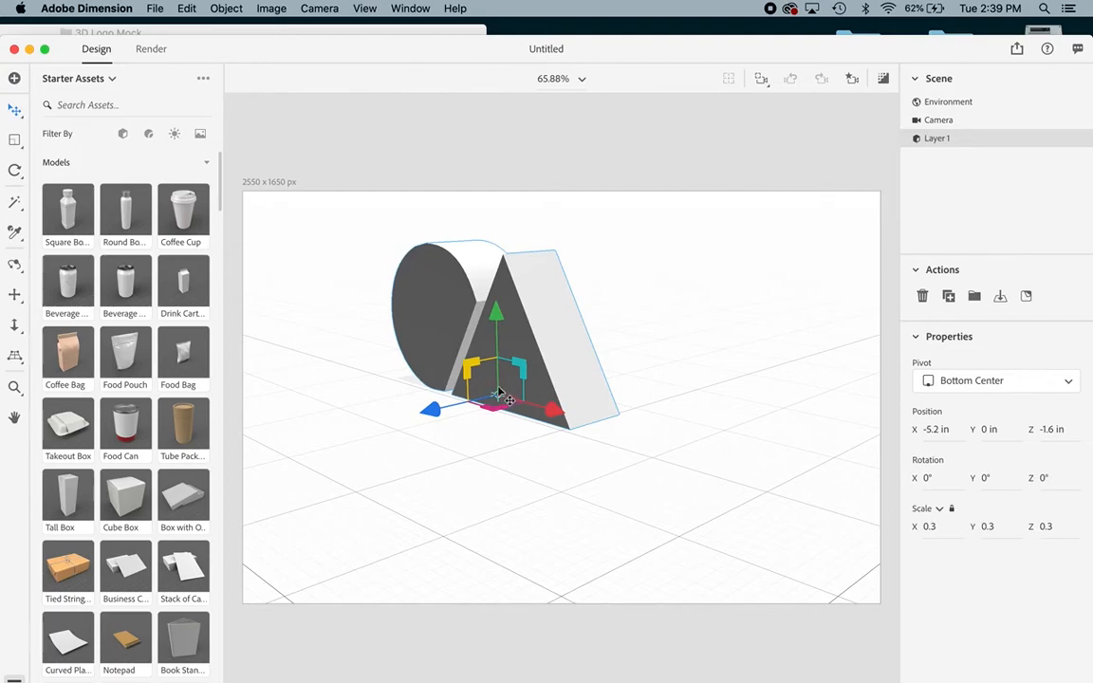
pyautogui.moveTo(509, 398); pyautogui.dragTo(459, 419)
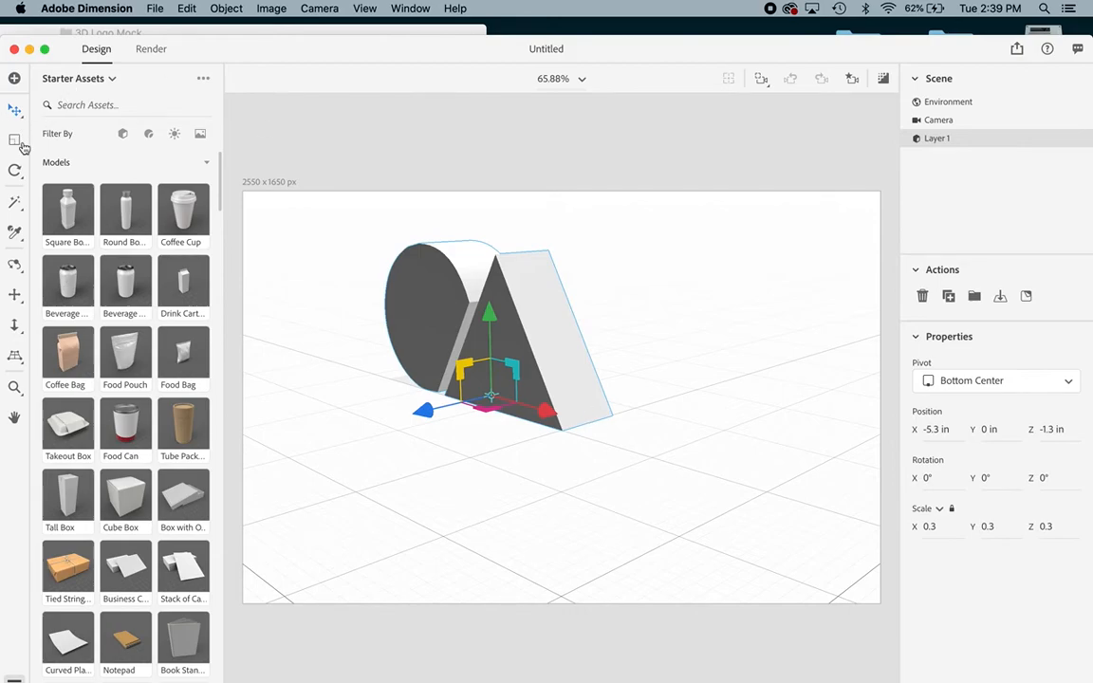
# Step: Orbit the camera to show more of the logo's front faces at a lower angle, and pan to place the logo lower in the frame
pyautogui.click(14, 264)
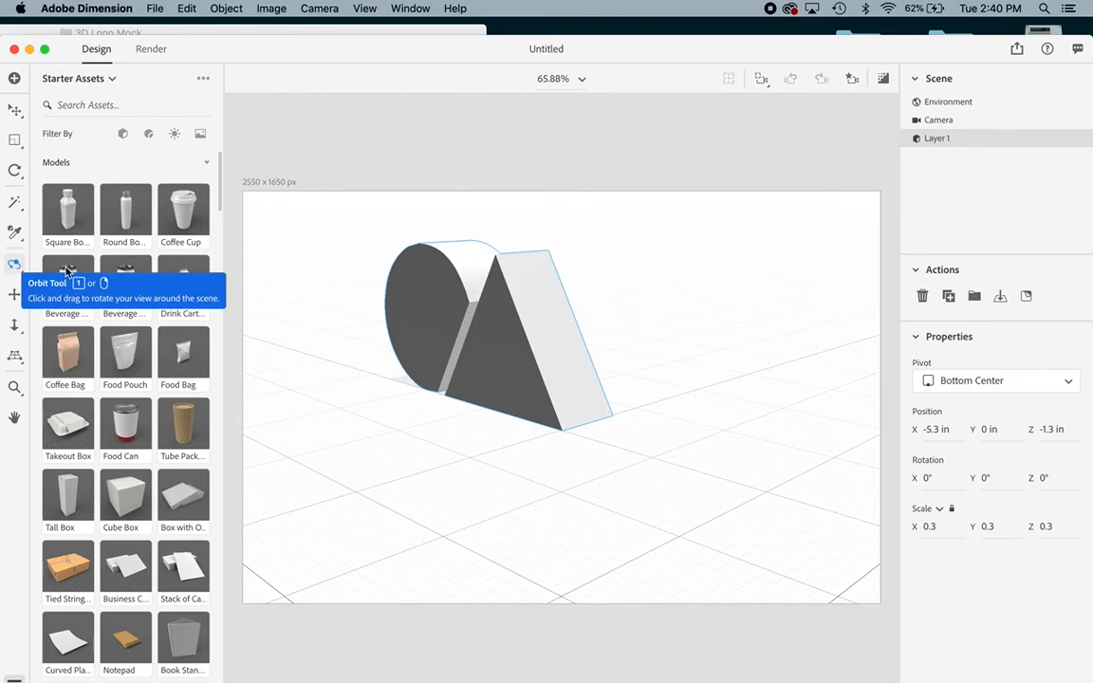
pyautogui.moveTo(646, 385); pyautogui.dragTo(672, 376)
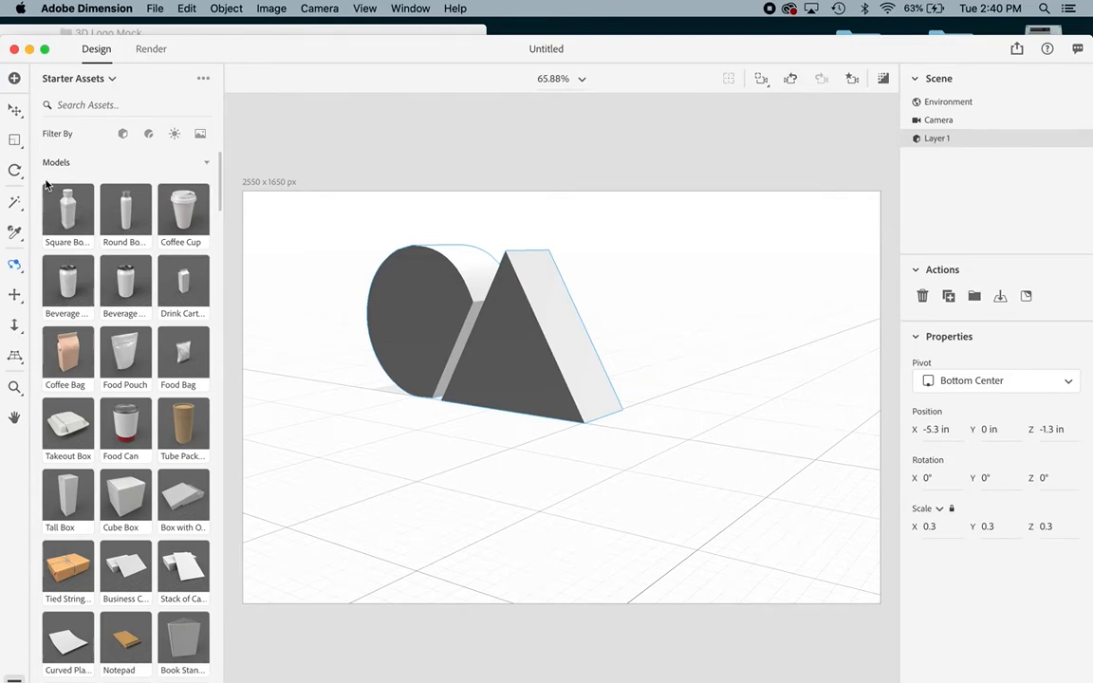
pyautogui.moveTo(663, 291); pyautogui.dragTo(598, 396)
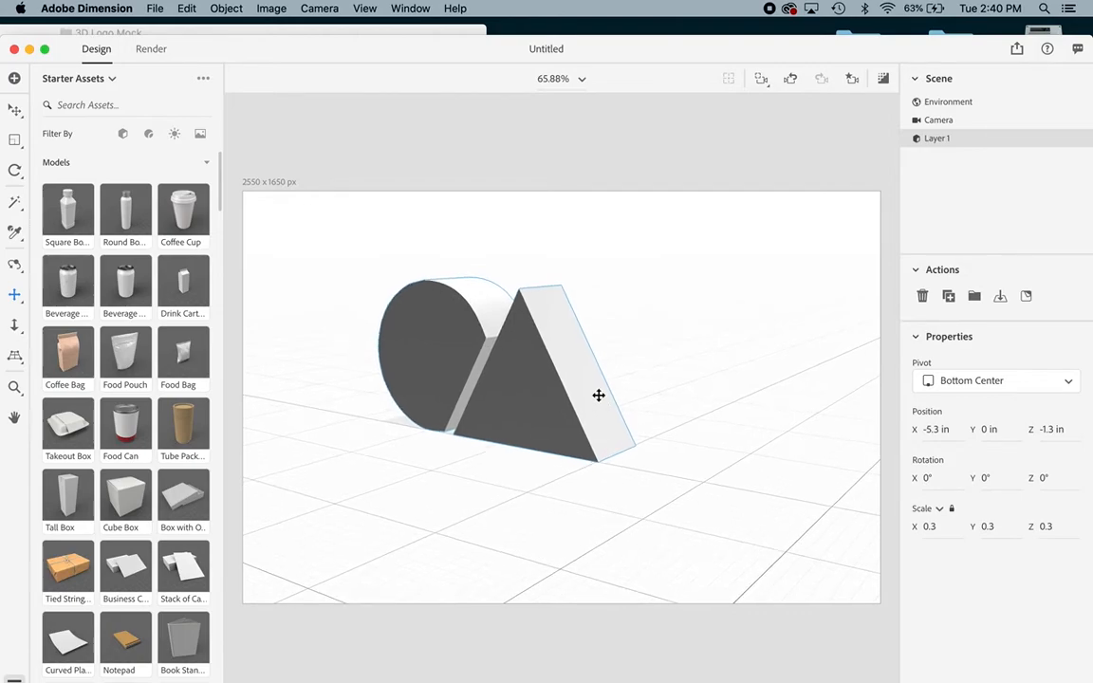
# Step: Set the environment light to 64% intensity and about 101.4° rotation, and enable Colorize with the colour left white
pyautogui.click(979, 110)
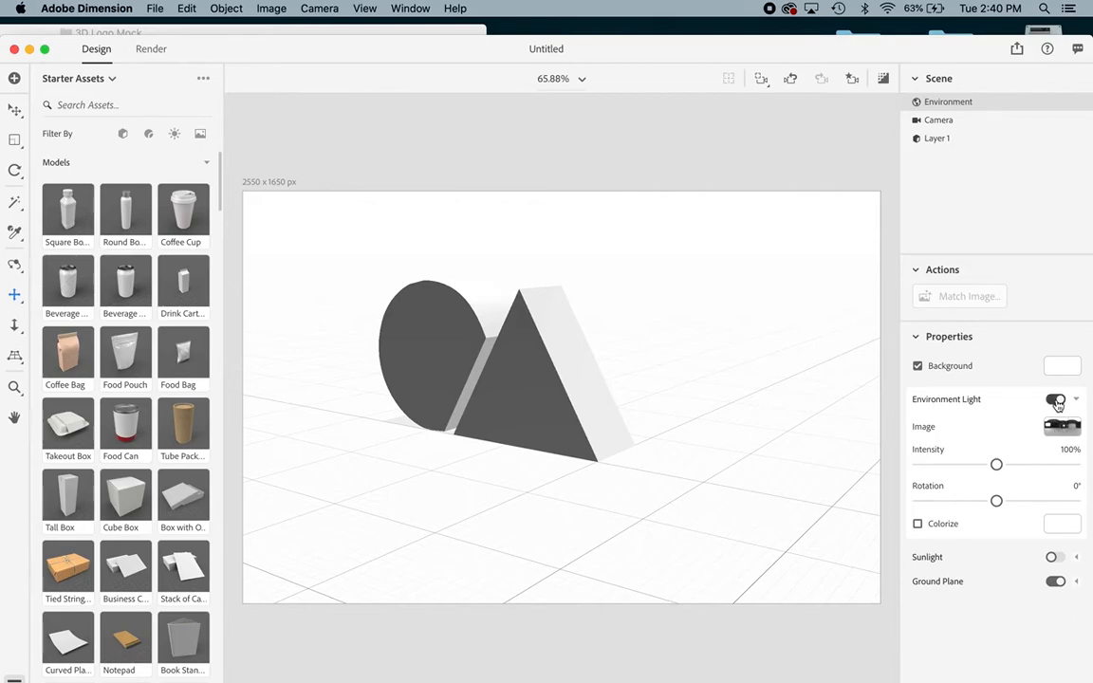
pyautogui.moveTo(997, 466); pyautogui.dragTo(969, 465)
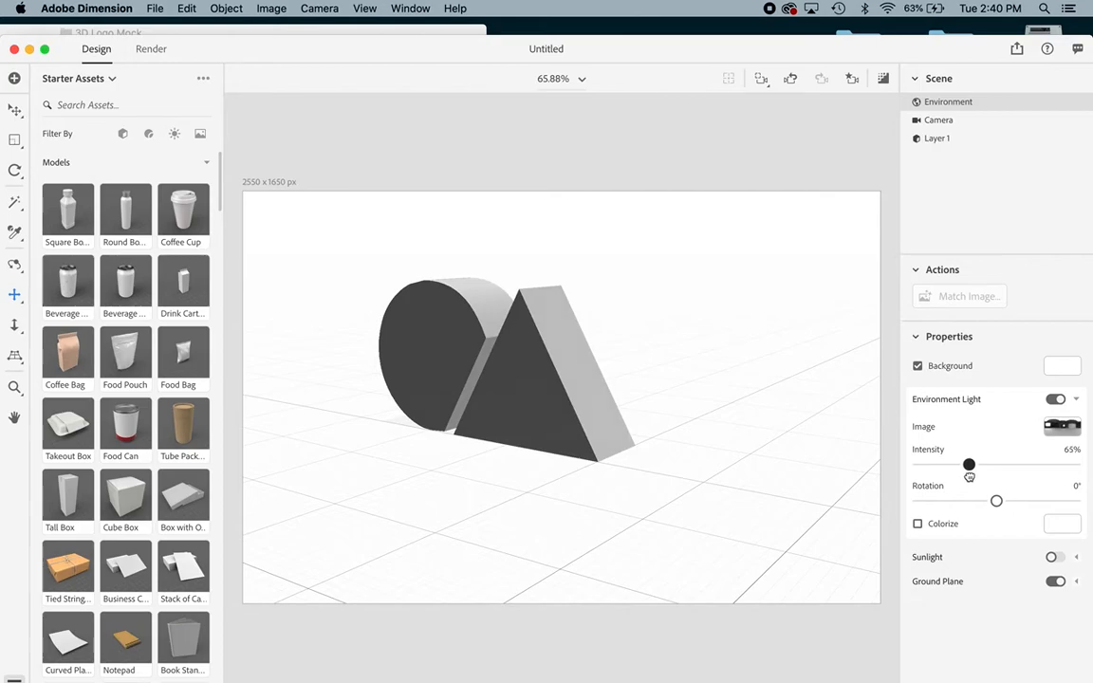
pyautogui.moveTo(996, 503)
pyautogui.mouseDown()
pyautogui.moveTo(1063, 493)
pyautogui.moveTo(993, 509)
pyautogui.moveTo(1049, 497)
pyautogui.moveTo(1038, 502)
pyautogui.mouseUp()
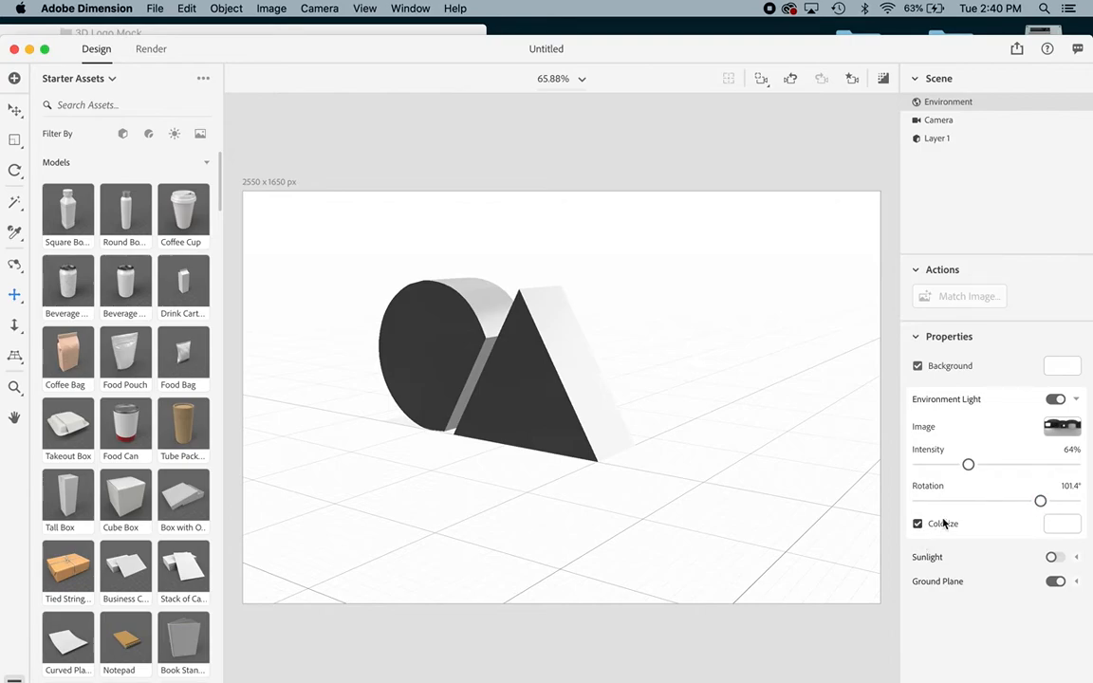
pyautogui.click(1060, 527)
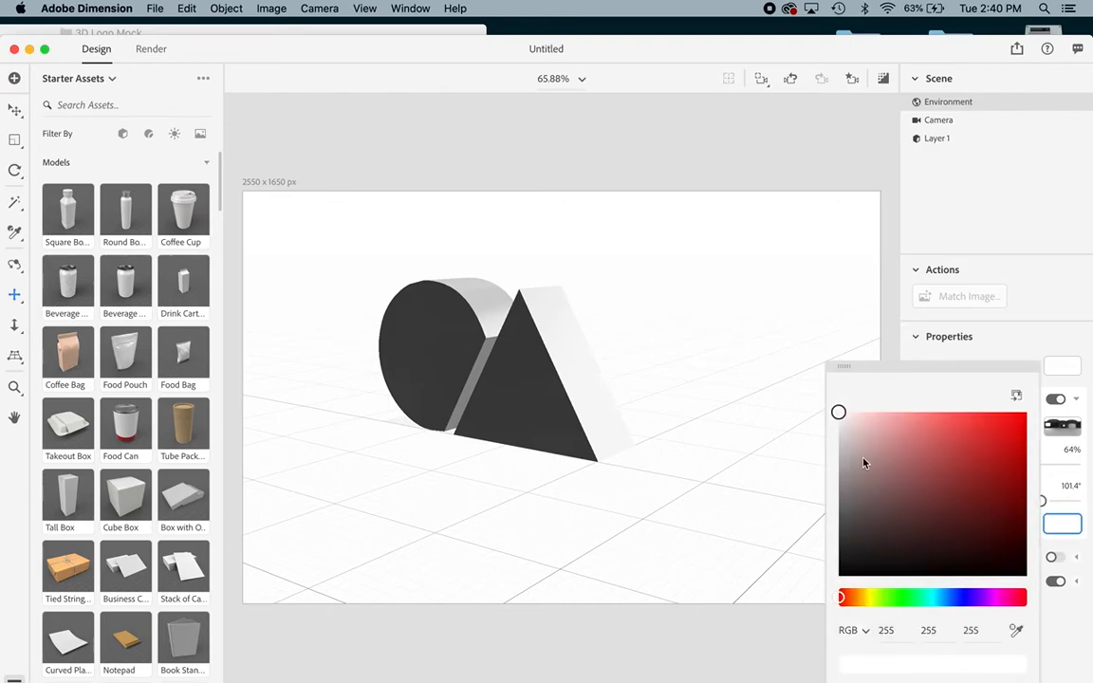
pyautogui.click(1063, 530)
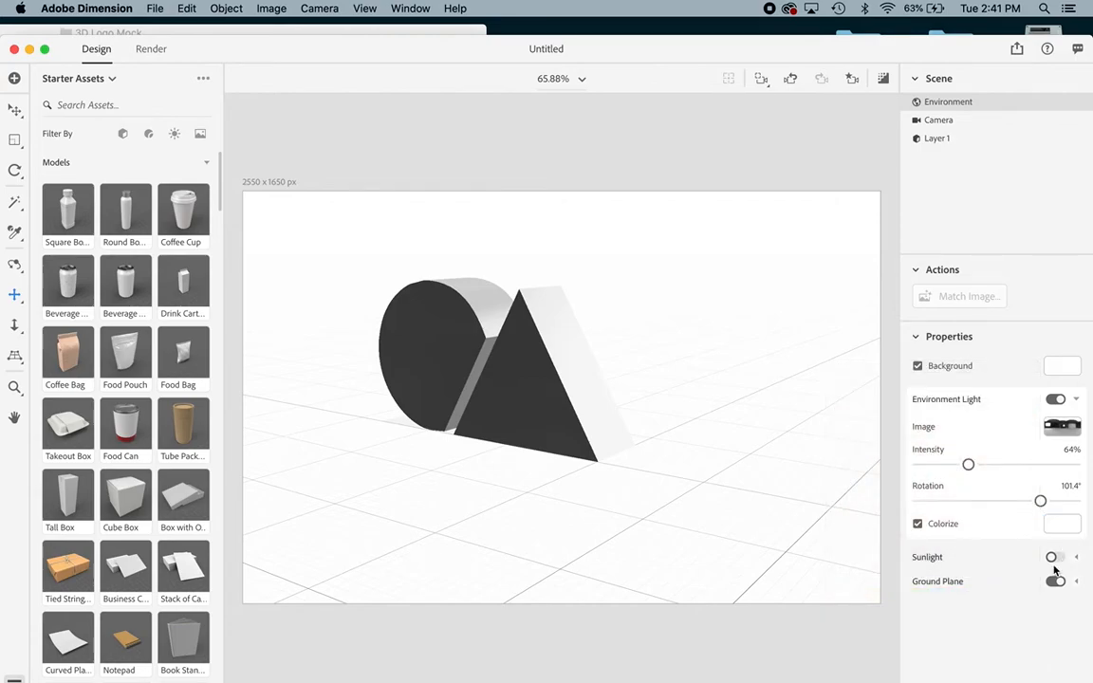
# Step: Try the Sunlight on and off, and rotate the environment light to about 69.9°
pyautogui.click(1055, 559)
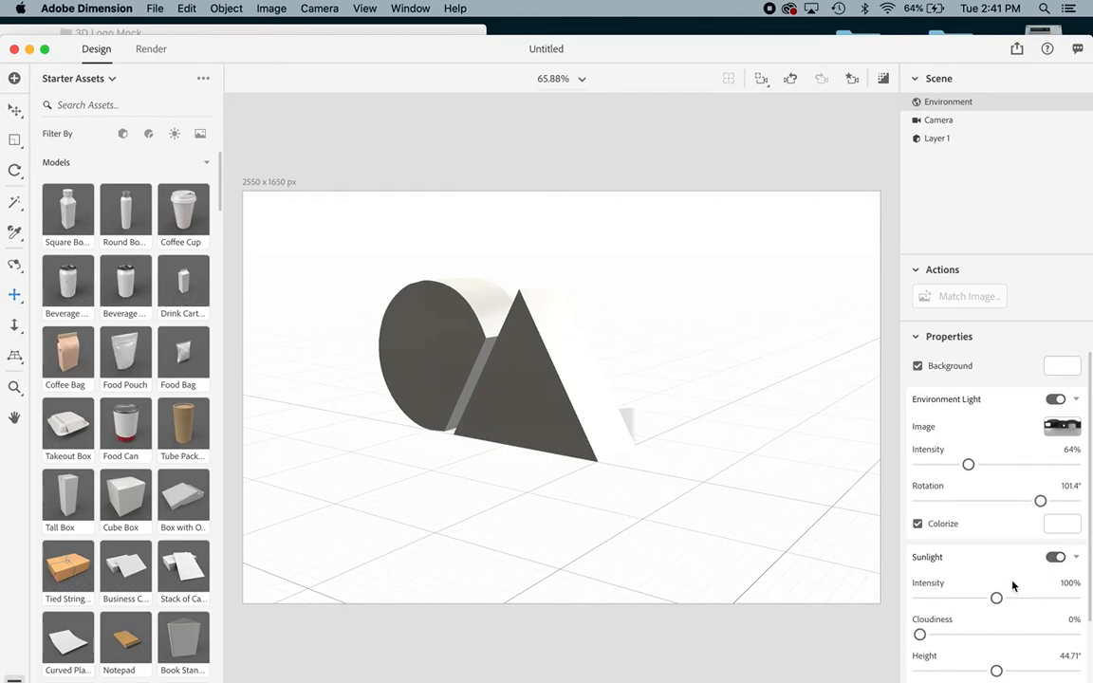
pyautogui.click(1056, 559)
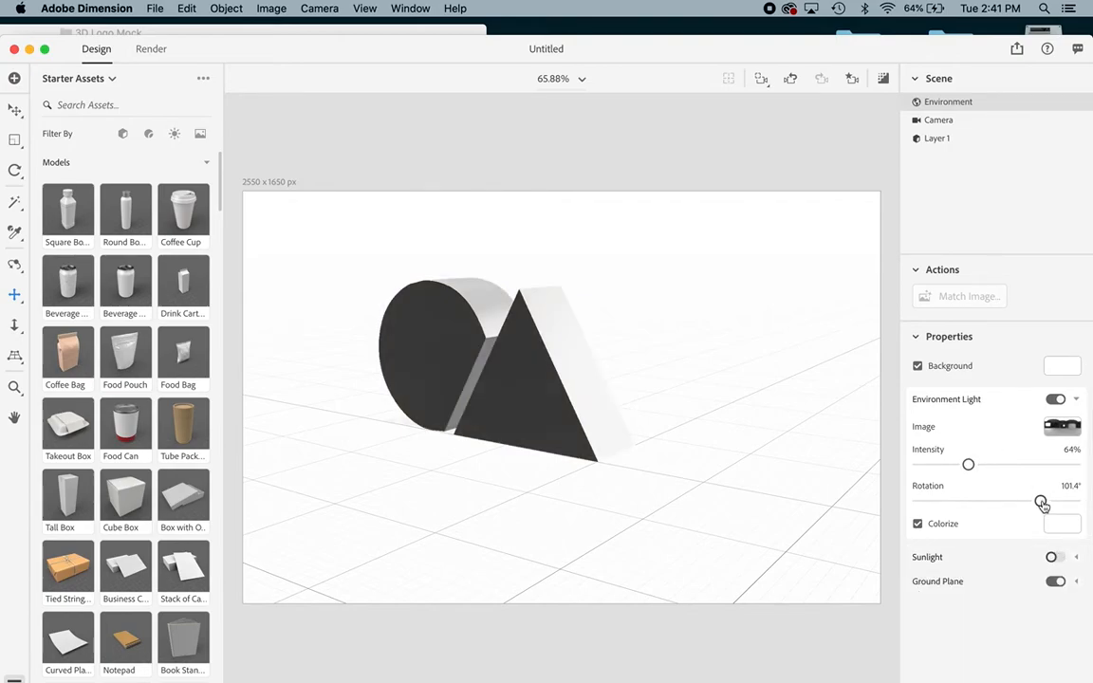
pyautogui.moveTo(1041, 502)
pyautogui.mouseDown()
pyautogui.moveTo(1009, 501)
pyautogui.moveTo(1032, 501)
pyautogui.moveTo(1023, 503)
pyautogui.mouseUp()
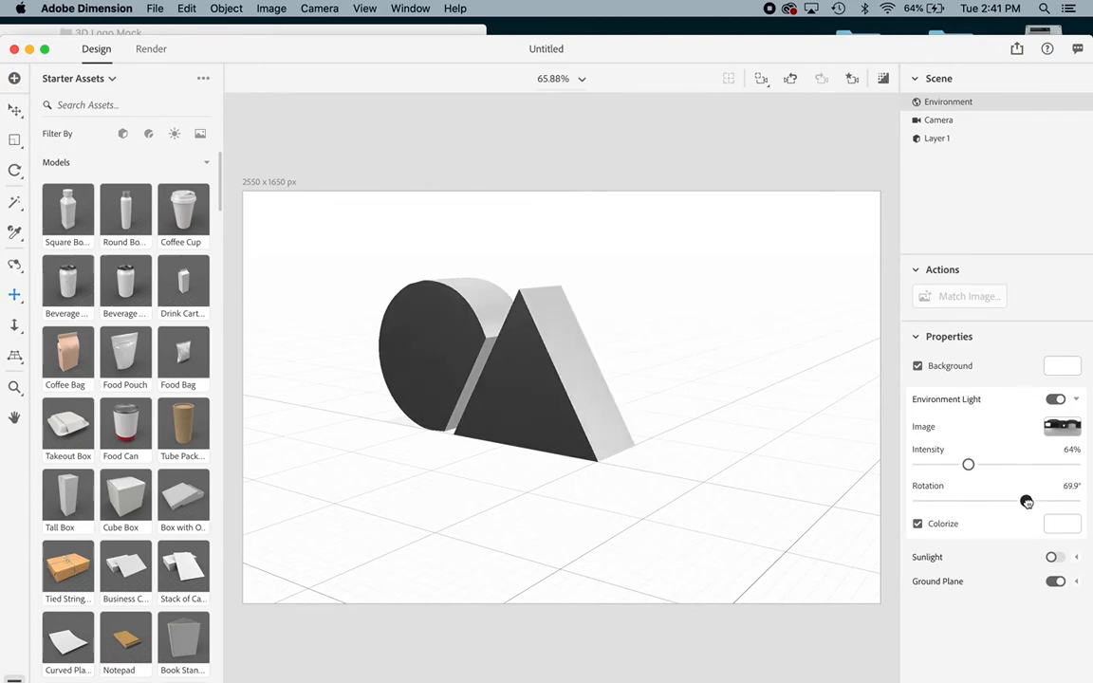
# Step: Browse the starter materials and apply Cardboard to the selected logo model
pyautogui.scroll(-10, 133, 418)
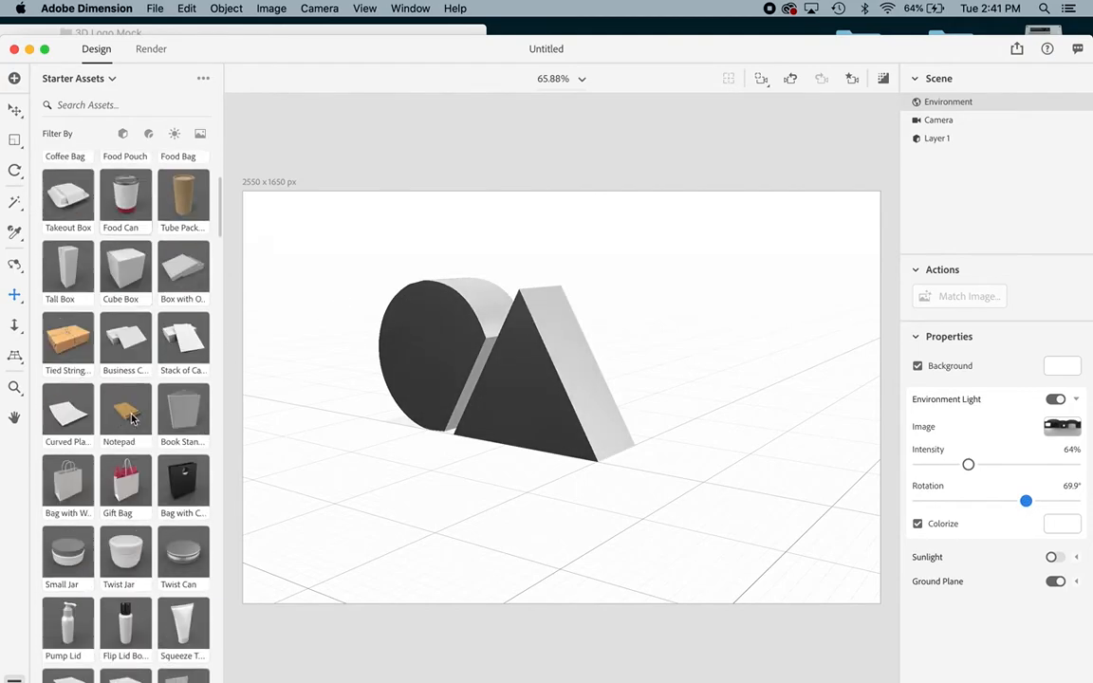
pyautogui.scroll(-10, 133, 419)
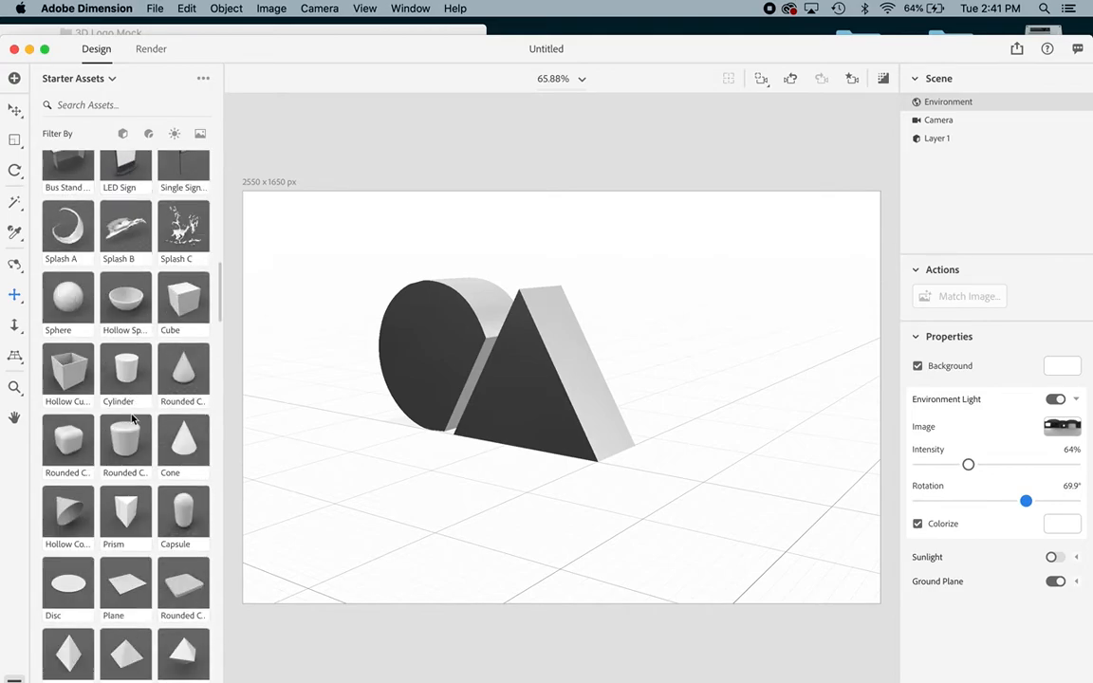
pyautogui.scroll(-10, 131, 418)
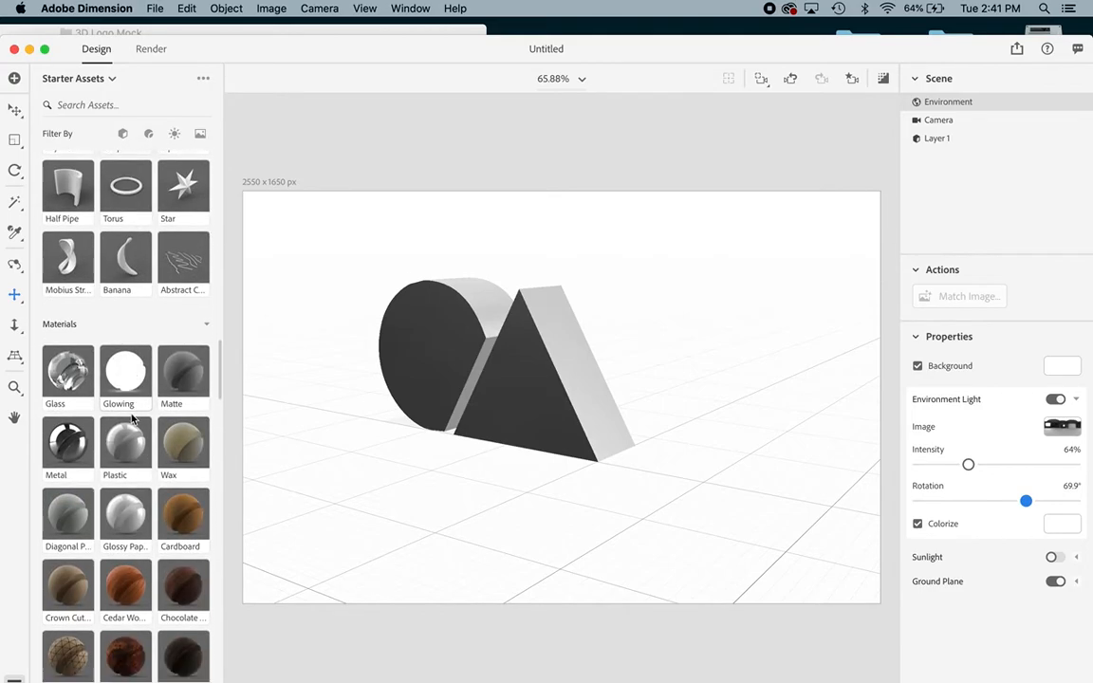
pyautogui.scroll(-2, 133, 419)
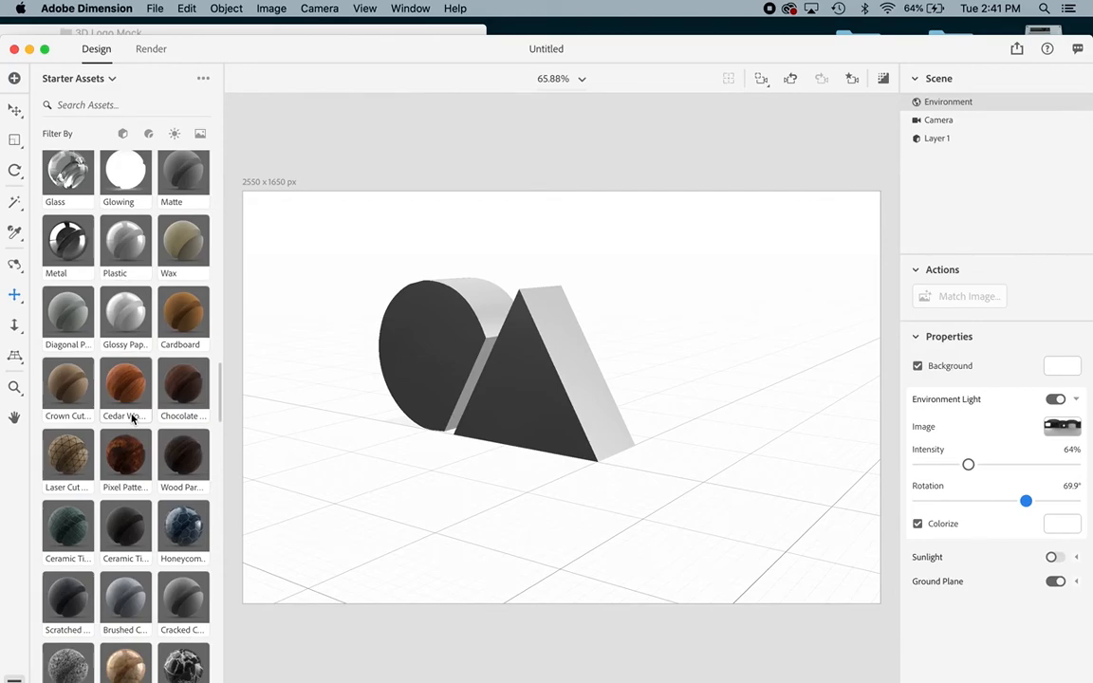
pyautogui.scroll(1, 133, 419)
pyautogui.scroll(1, 122, 243)
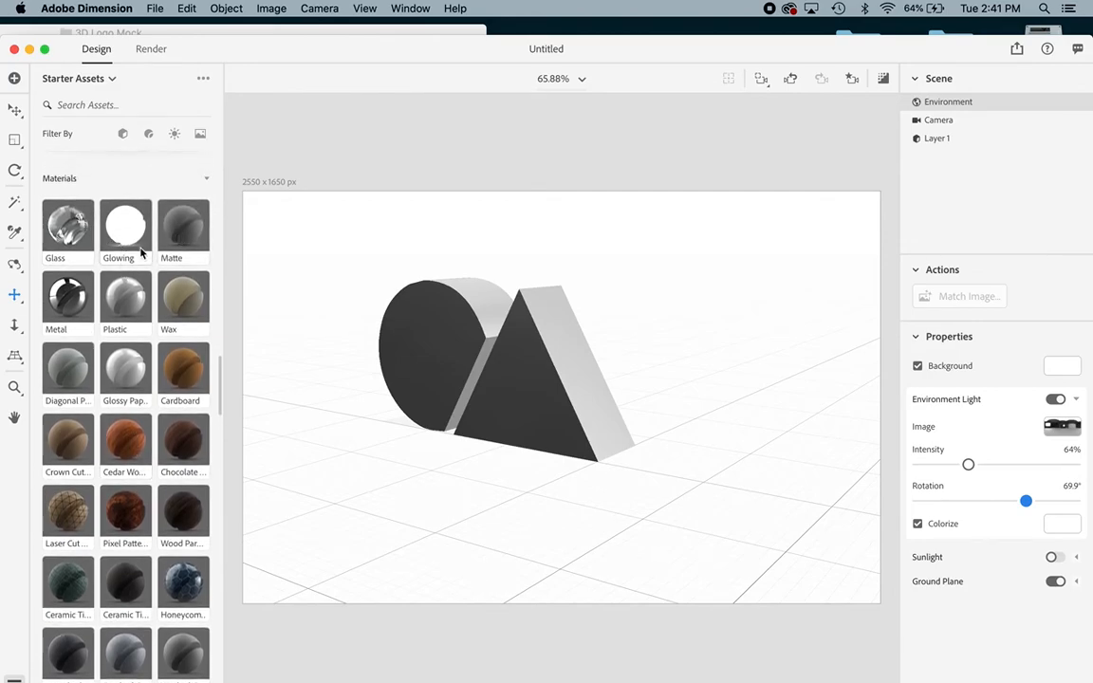
pyautogui.scroll(-2, 147, 249)
pyautogui.scroll(-3, 163, 245)
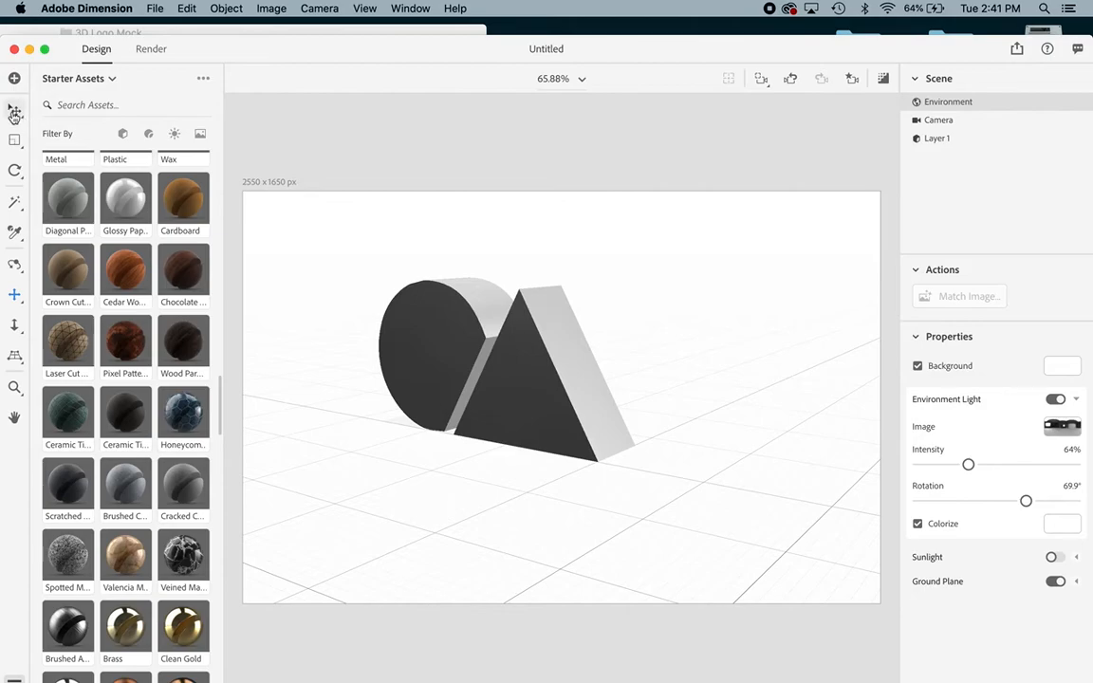
pyautogui.click(568, 361)
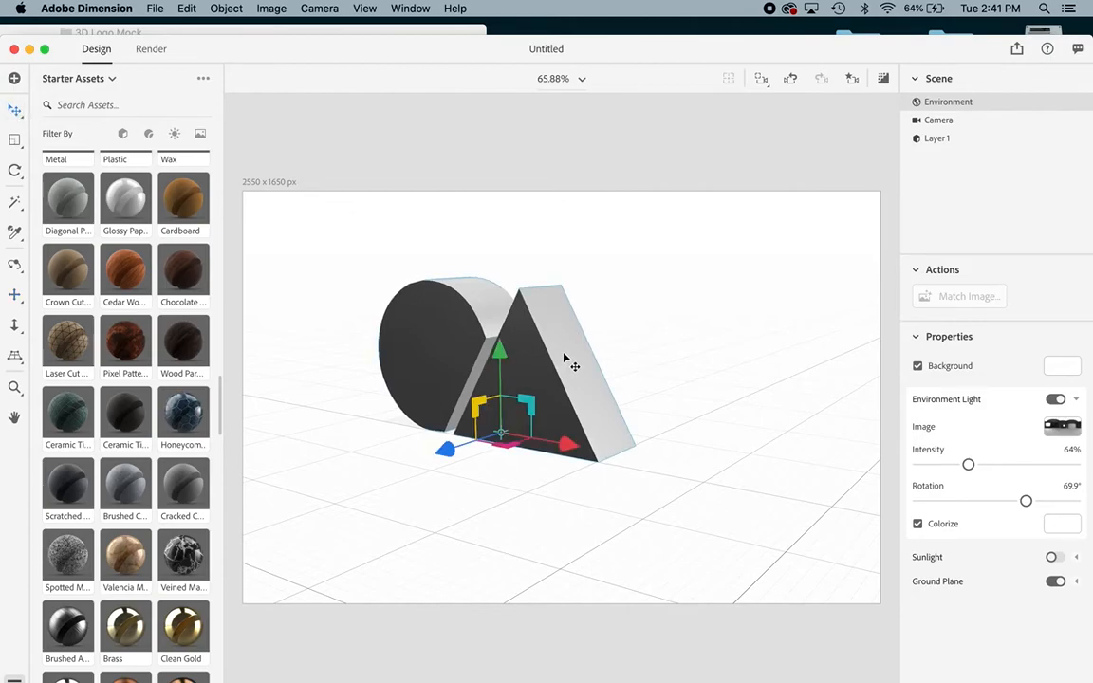
pyautogui.click(183, 215)
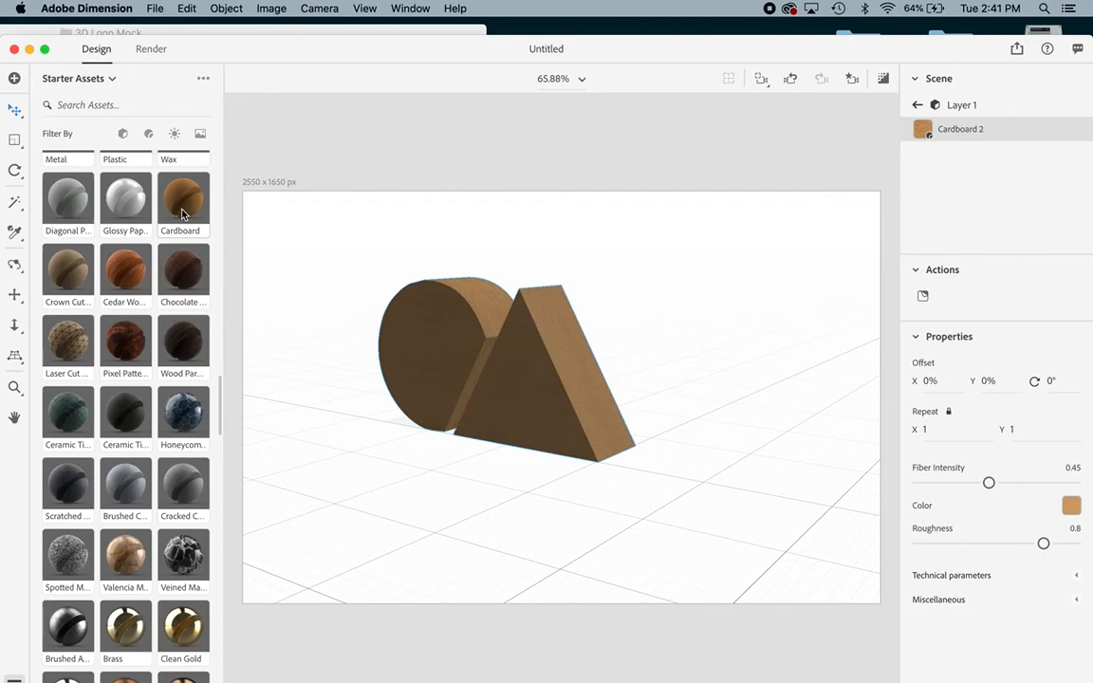
# Step: Examine the cardboard logo in an enlarged render preview and close the preview
pyautogui.click(883, 79)
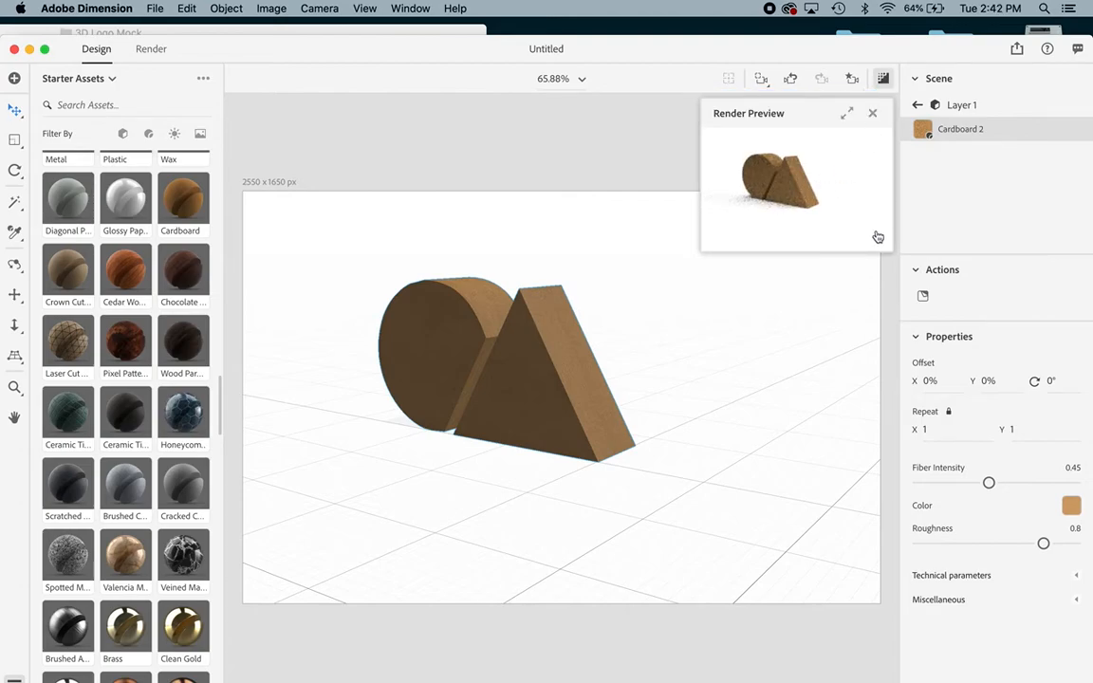
pyautogui.click(847, 114)
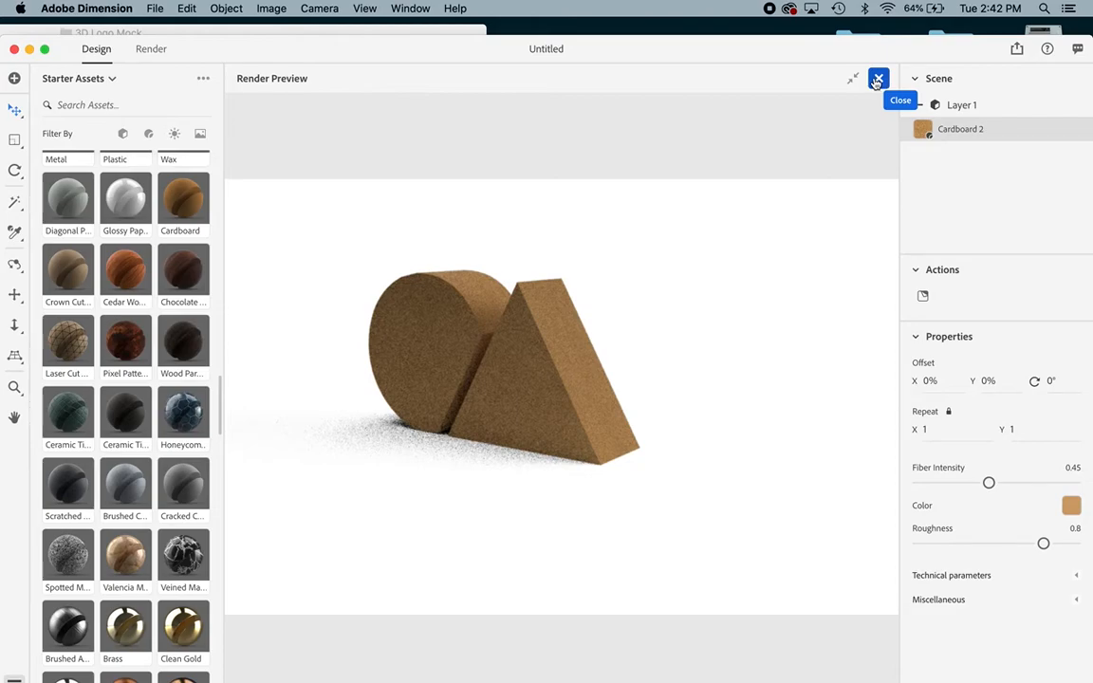
pyautogui.click(878, 79)
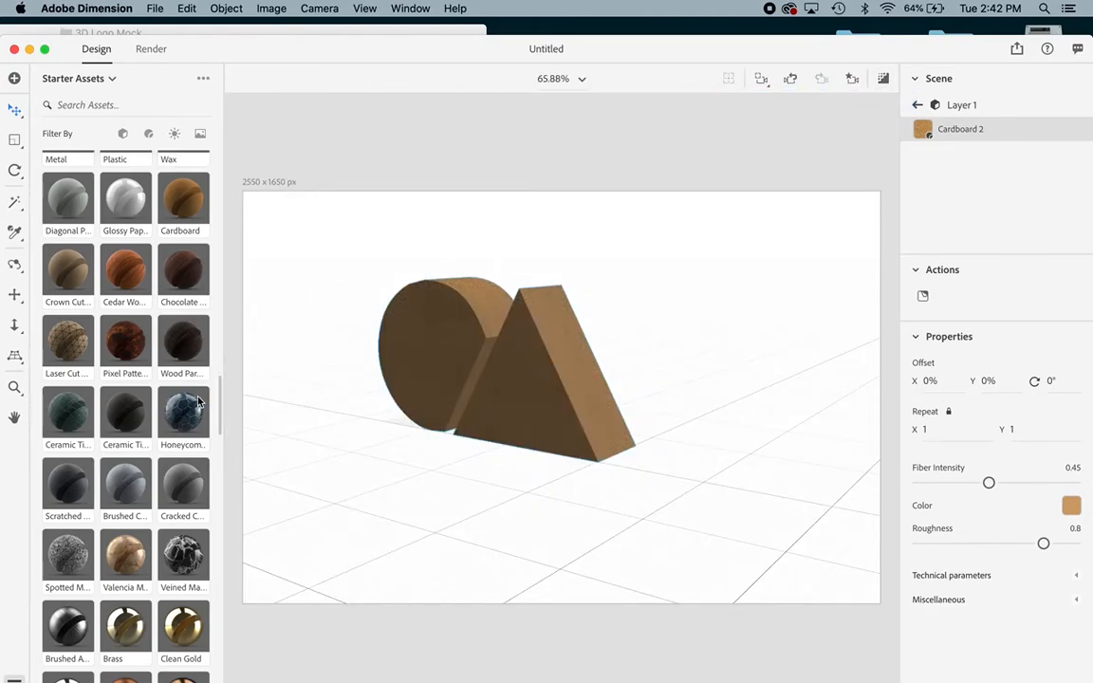
# Step: Replace the logo's material with Brushed Aluminum from the starter materials
pyautogui.scroll(-2, 198, 401)
pyautogui.scroll(-5, 199, 402)
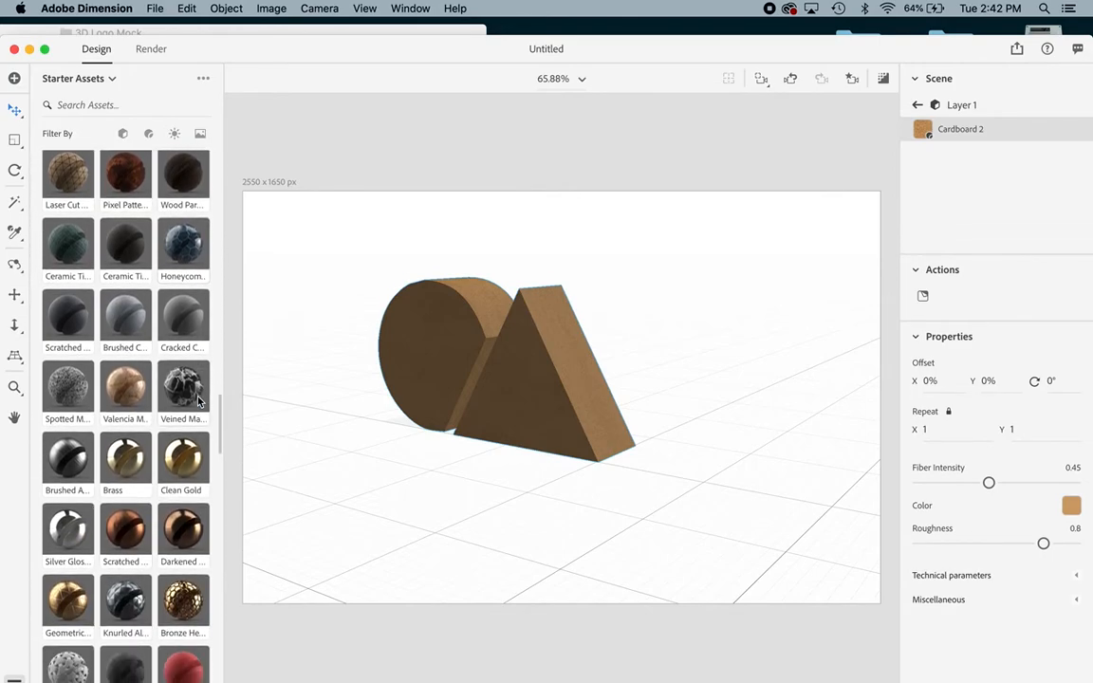
pyautogui.scroll(-1, 198, 402)
pyautogui.click(560, 357)
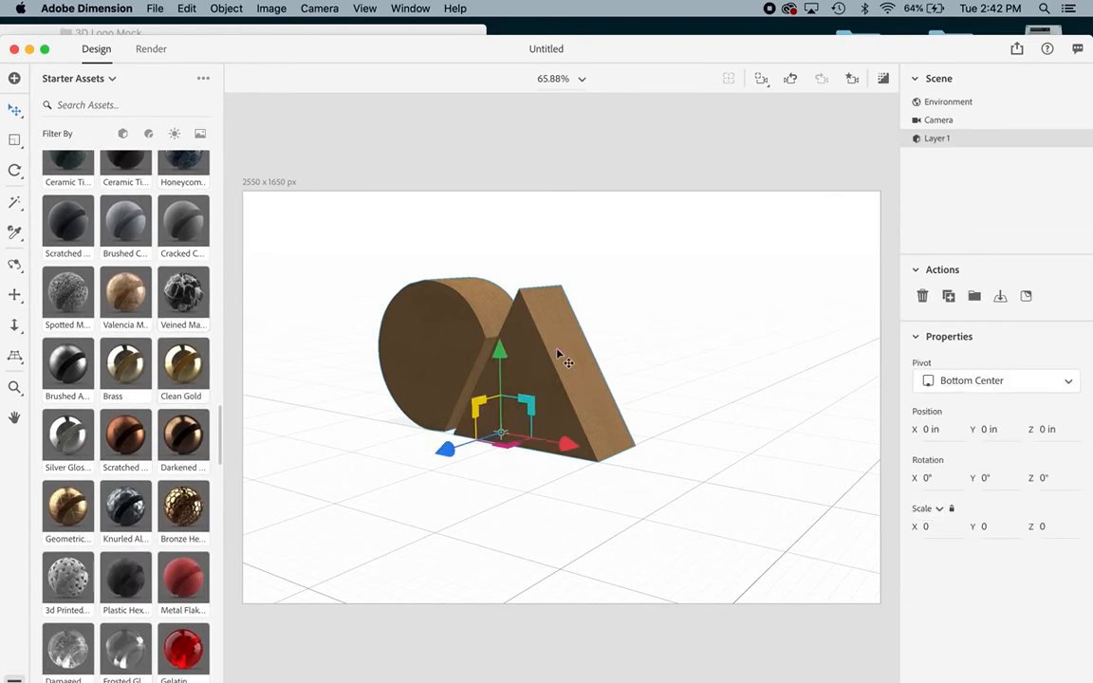
pyautogui.click(68, 365)
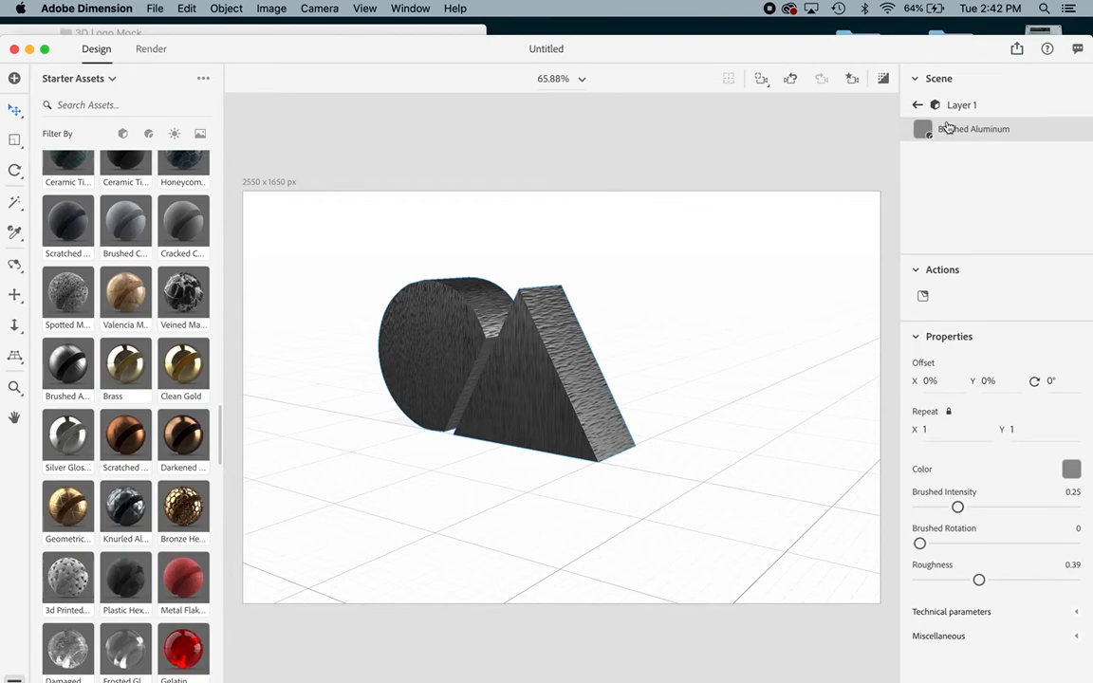
# Step: Reopen the Environment settings and rotate the environment light to about 75.1°
pyautogui.click(566, 402)
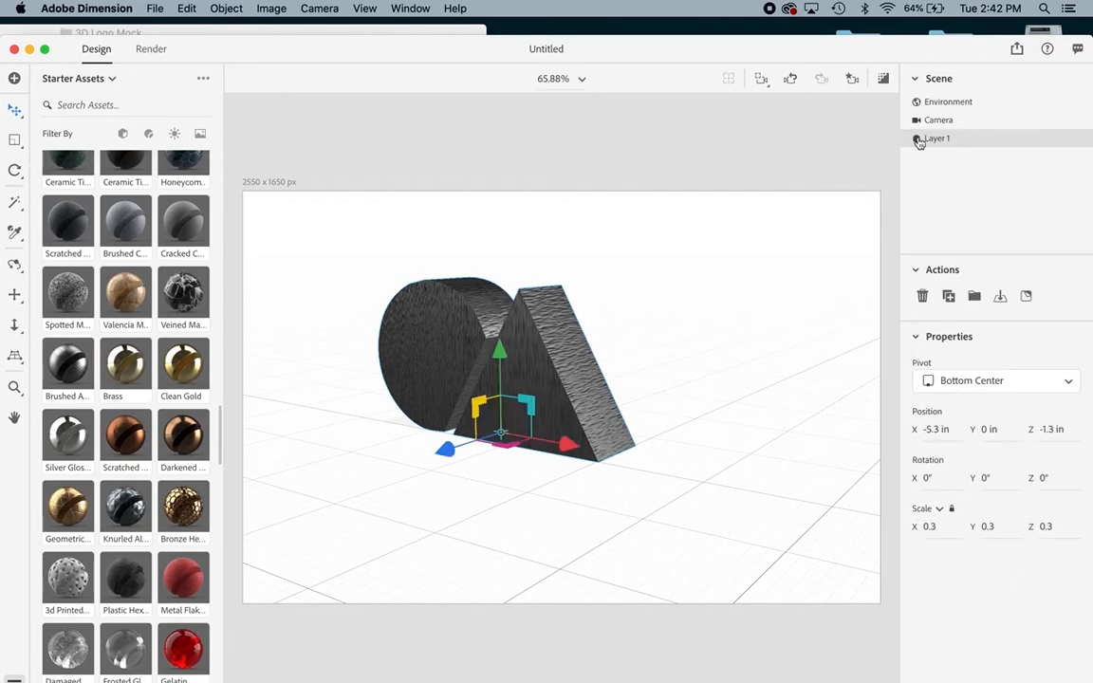
pyautogui.click(954, 101)
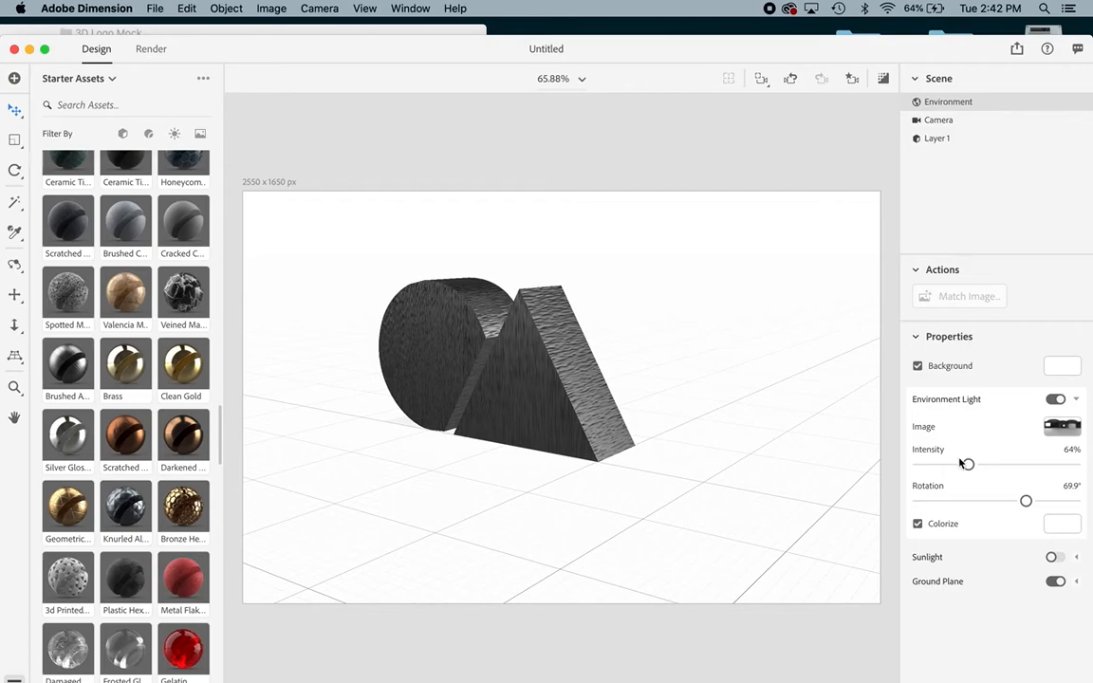
pyautogui.moveTo(1027, 503)
pyautogui.mouseDown()
pyautogui.moveTo(996, 500)
pyautogui.moveTo(1057, 498)
pyautogui.moveTo(1018, 501)
pyautogui.moveTo(1028, 500)
pyautogui.mouseUp()
# Step: Look through the starter assets, examining the available materials and the studio and outdoor environment lights
pyautogui.scroll(-10, 171, 522)
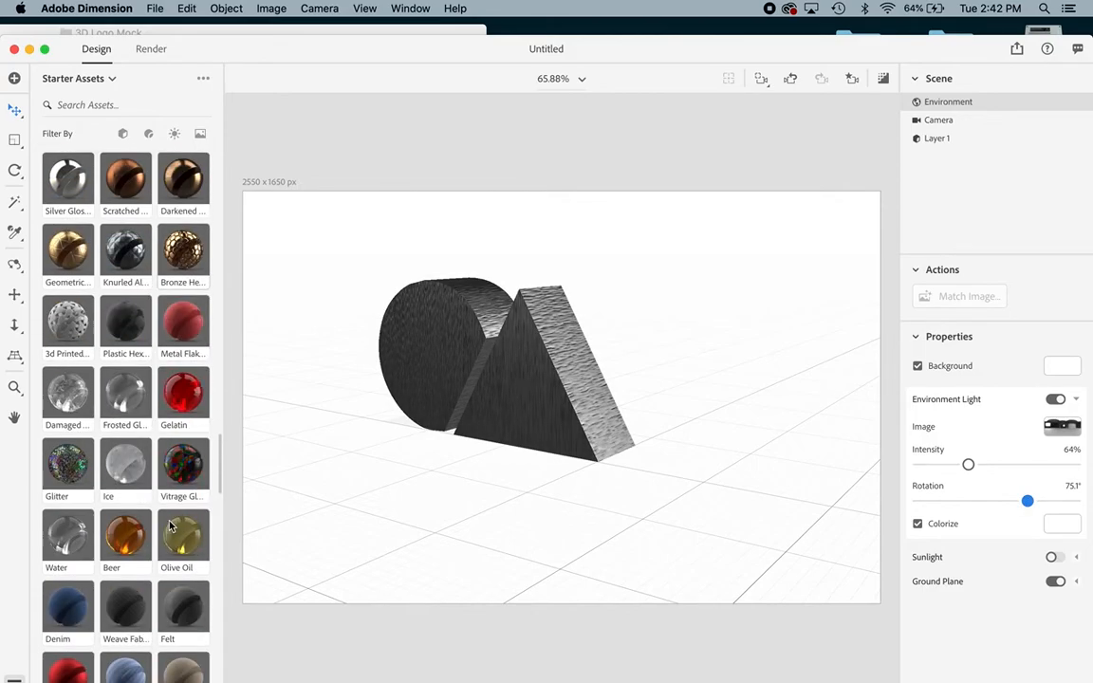
pyautogui.scroll(-3, 170, 524)
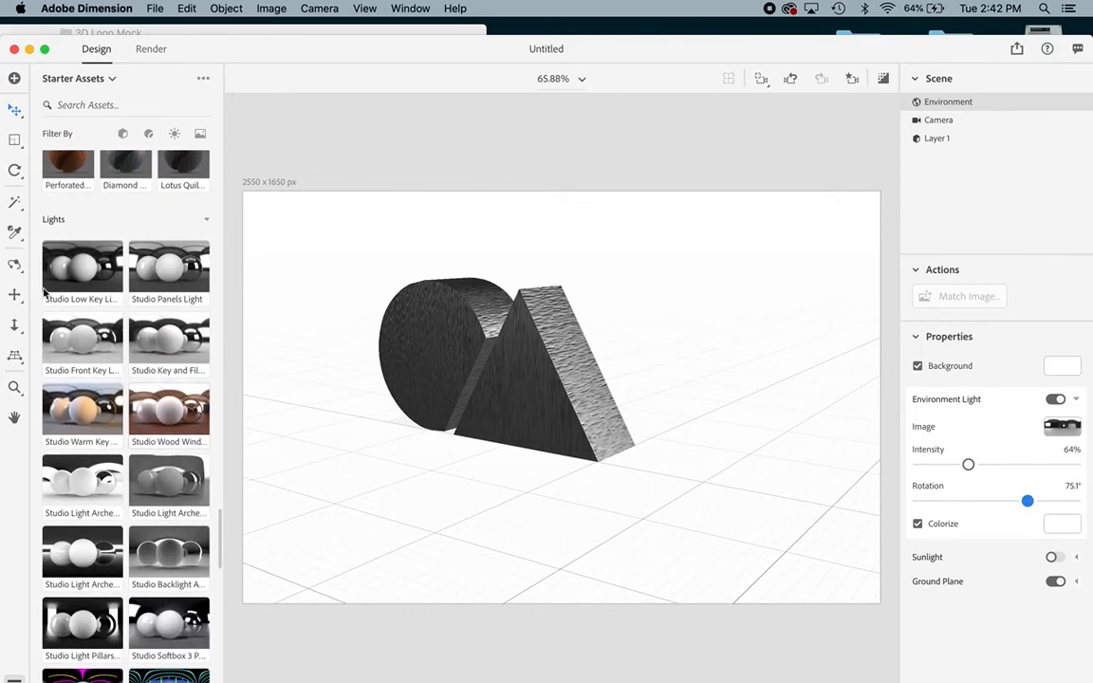
pyautogui.scroll(-3, 140, 427)
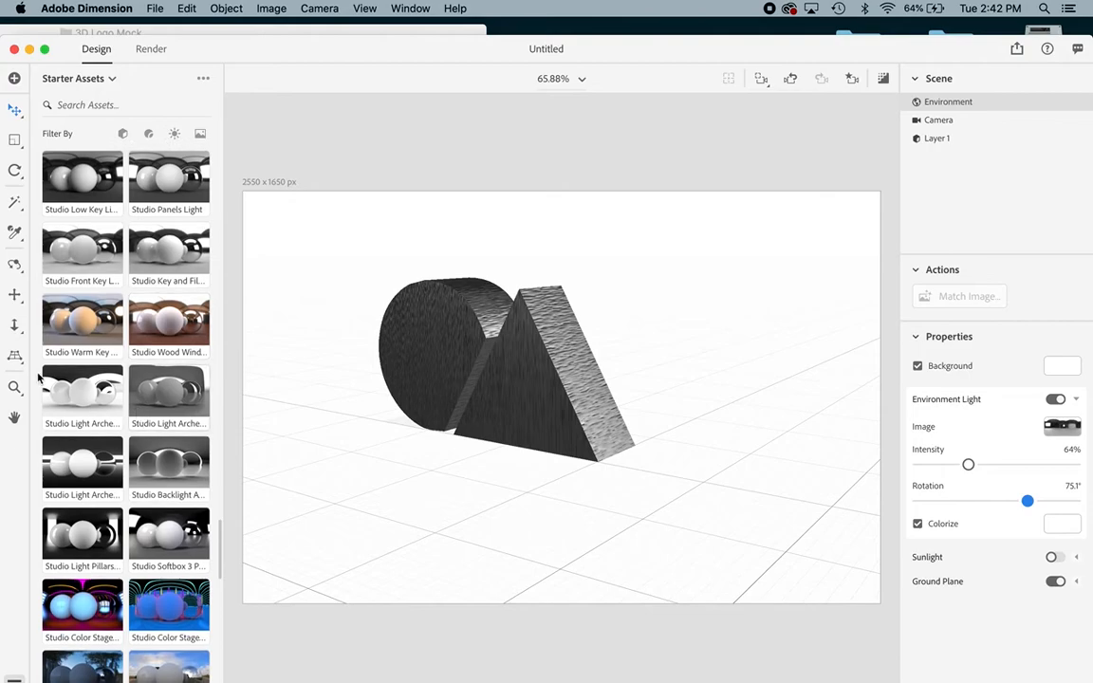
pyautogui.scroll(-3, 175, 485)
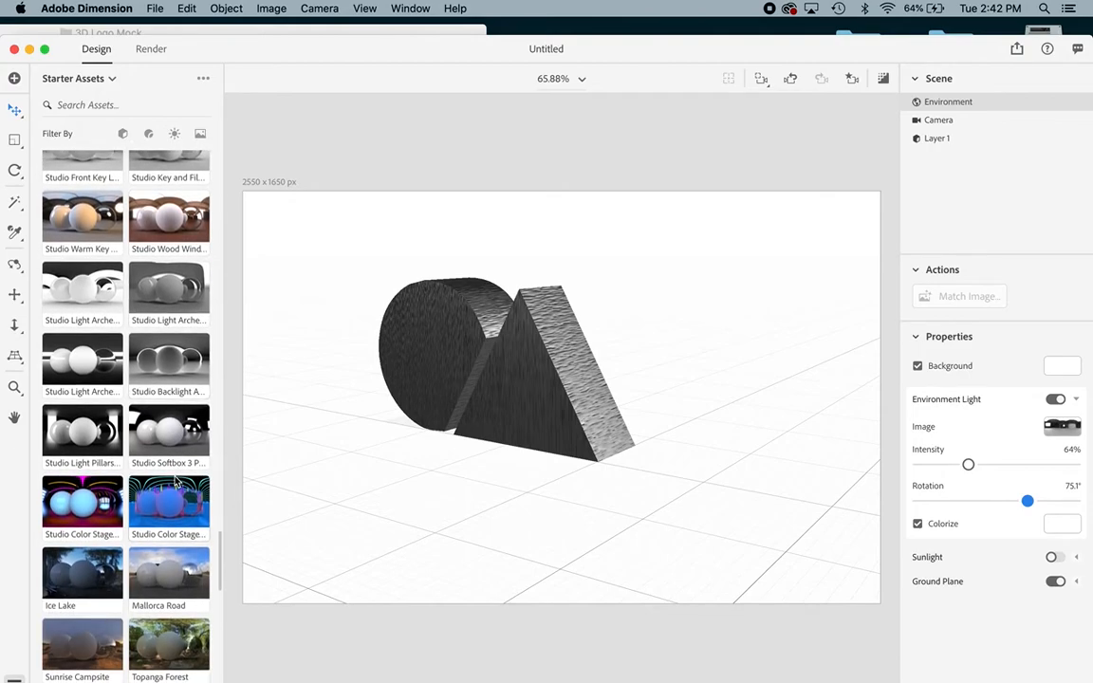
pyautogui.scroll(15, 175, 482)
pyautogui.scroll(5, 175, 483)
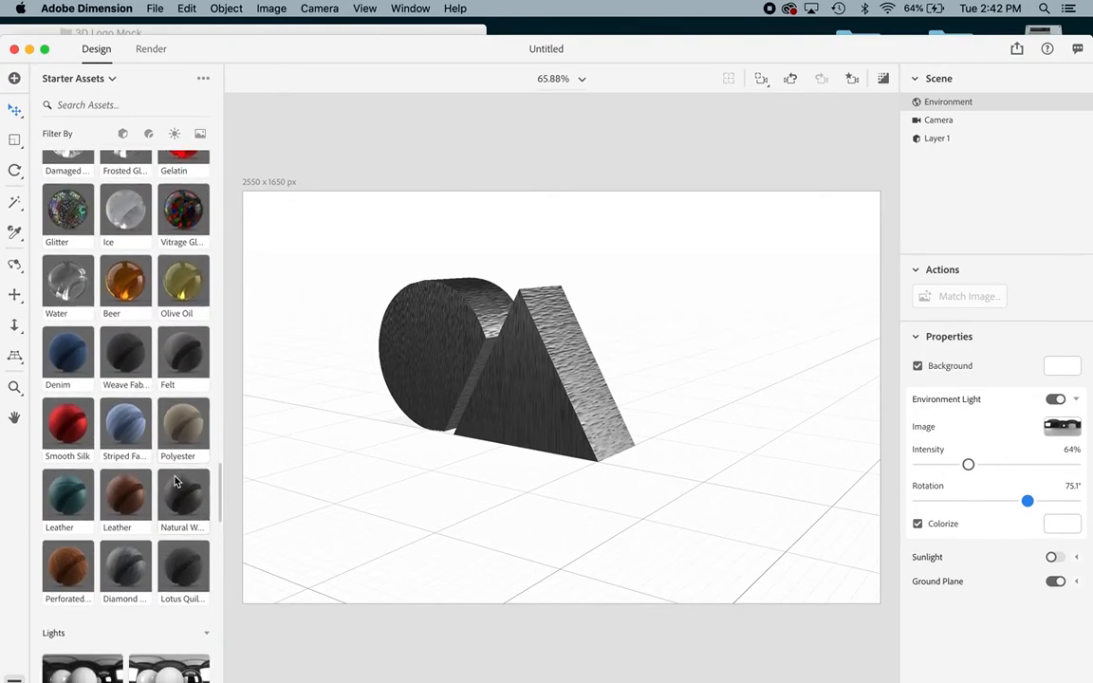
pyautogui.scroll(1, 176, 482)
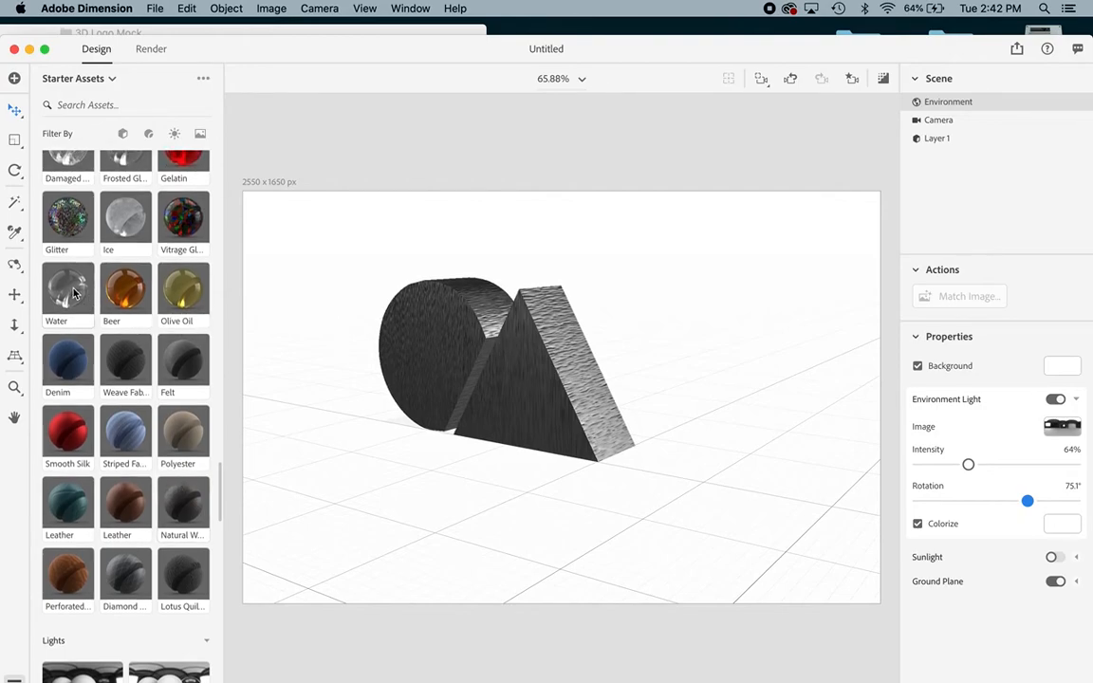
pyautogui.scroll(4, 75, 294)
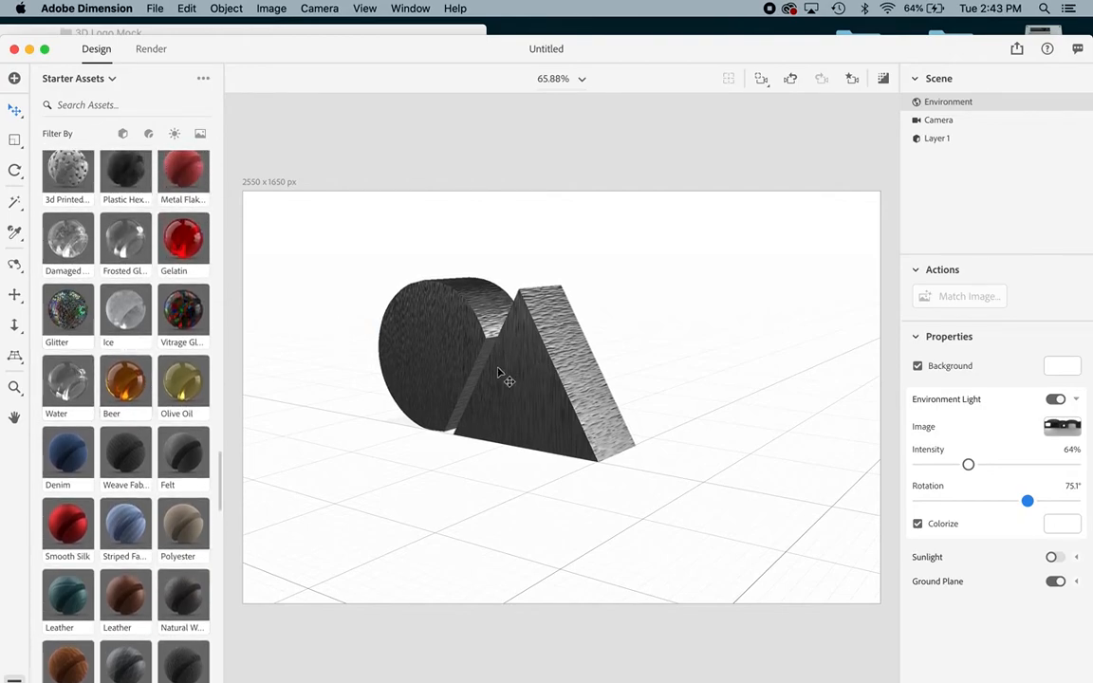
pyautogui.scroll(5, 167, 405)
pyautogui.scroll(7, 167, 405)
pyautogui.scroll(7, 167, 405)
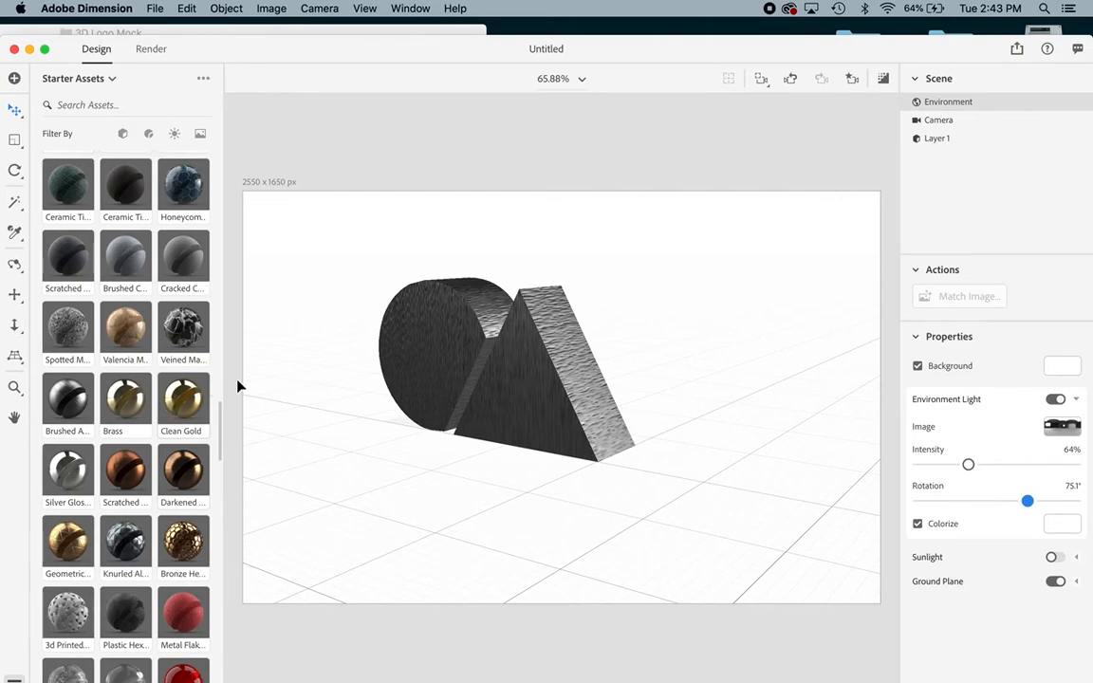
# Step: Select the logo model and apply the Natural Worn Leather starter material to it
pyautogui.click(518, 339)
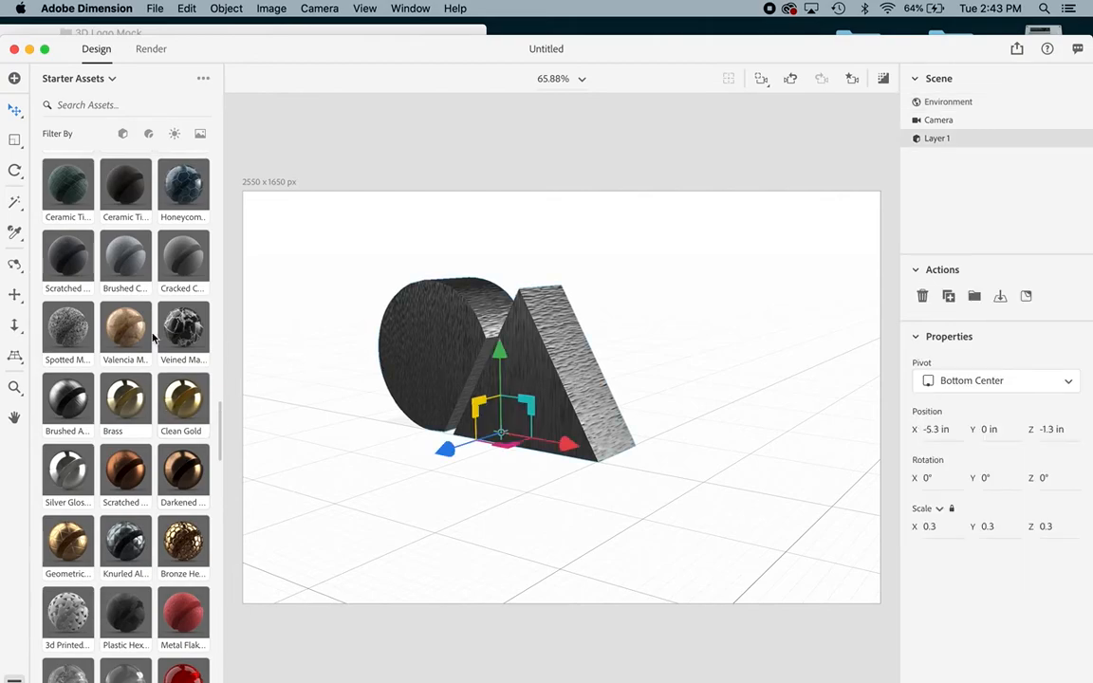
pyautogui.scroll(-14, 152, 337)
pyautogui.scroll(-11, 149, 361)
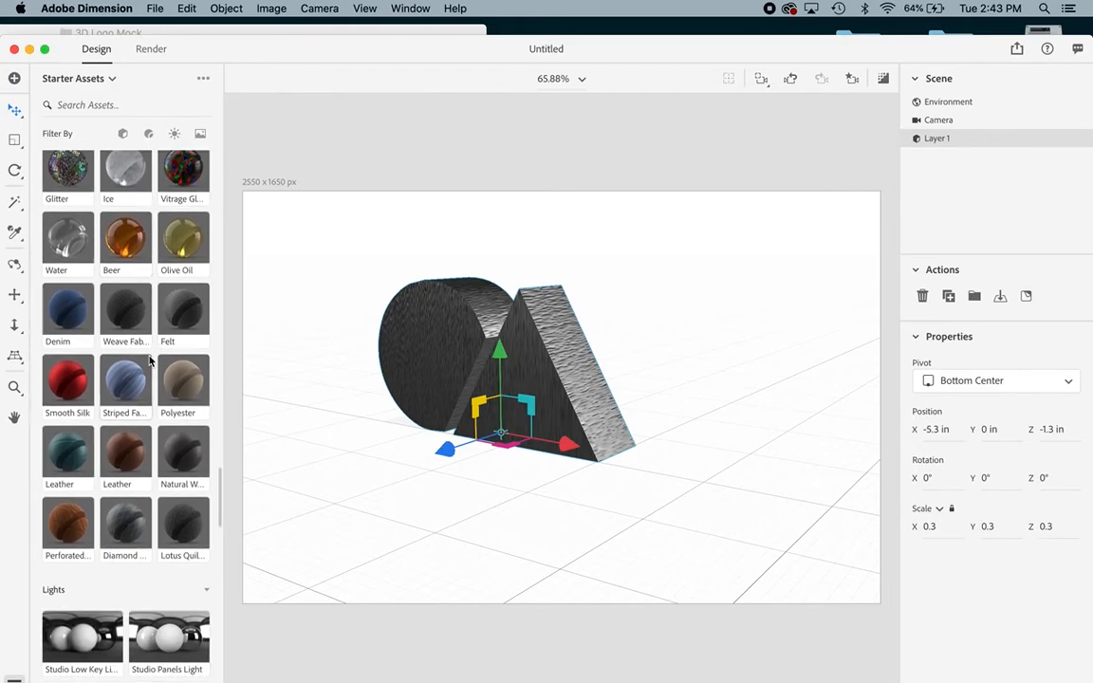
pyautogui.scroll(20, 149, 360)
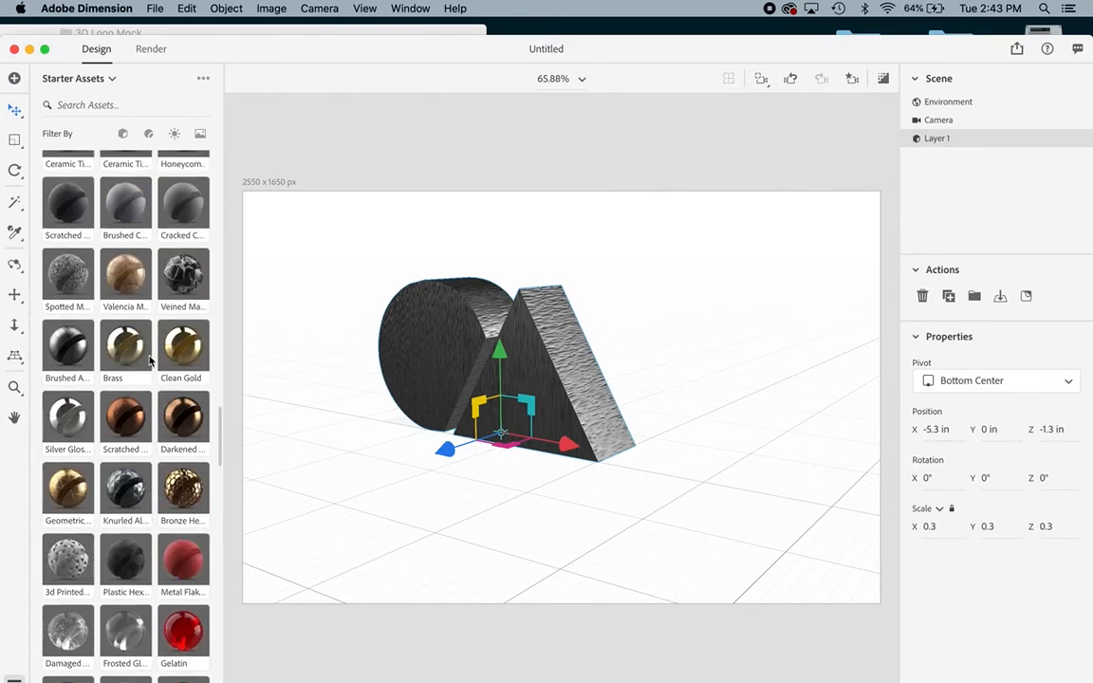
pyautogui.scroll(17, 149, 361)
pyautogui.scroll(7, 149, 360)
pyautogui.scroll(-6, 149, 361)
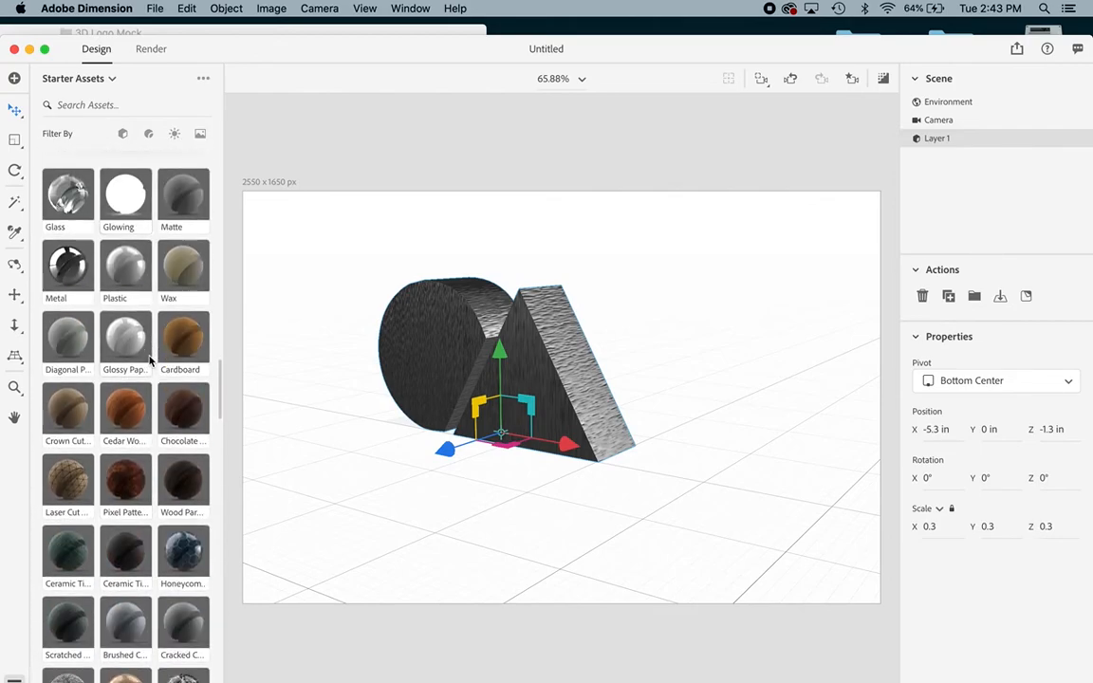
pyautogui.scroll(-4, 149, 360)
pyautogui.scroll(-2, 149, 361)
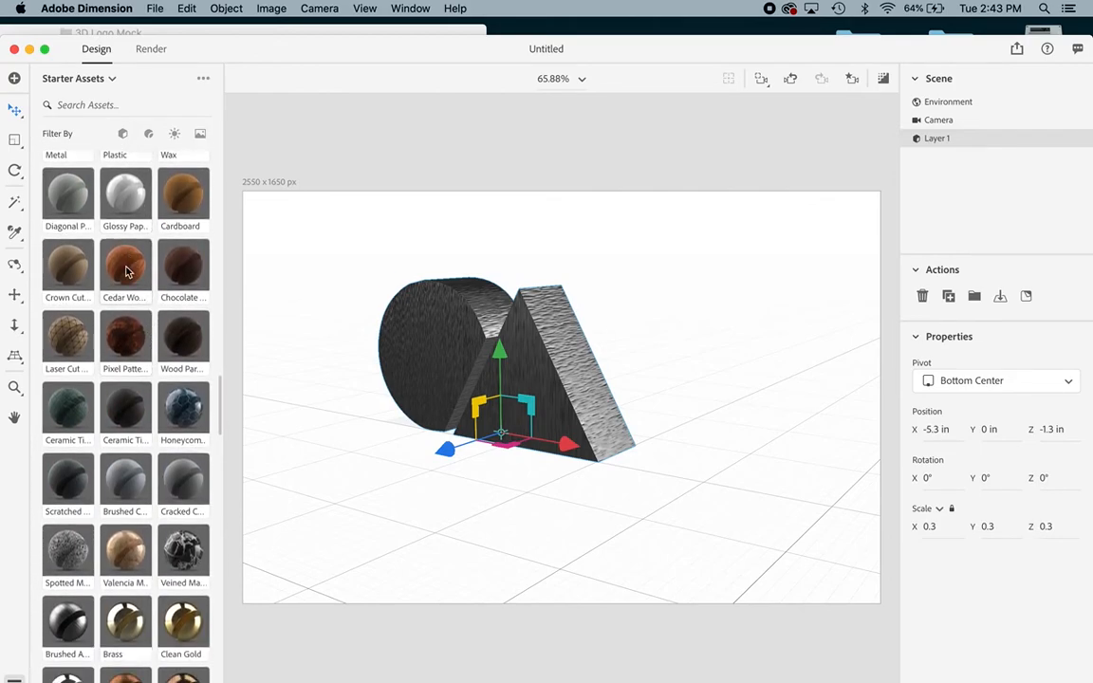
pyautogui.scroll(-8, 128, 272)
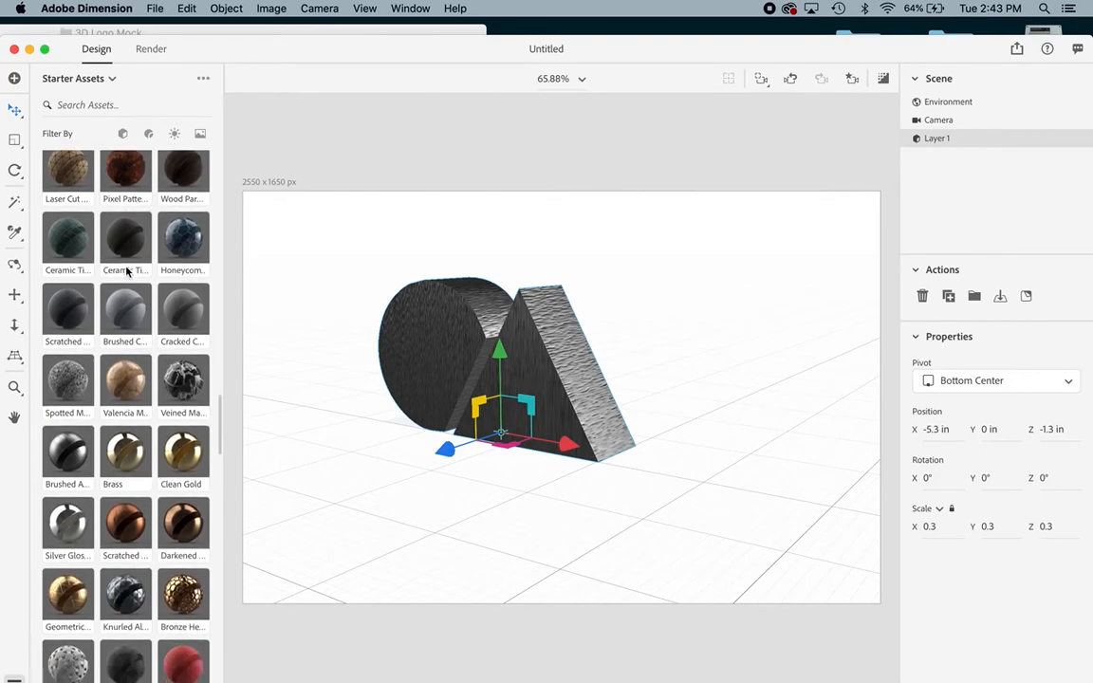
pyautogui.scroll(-10, 127, 273)
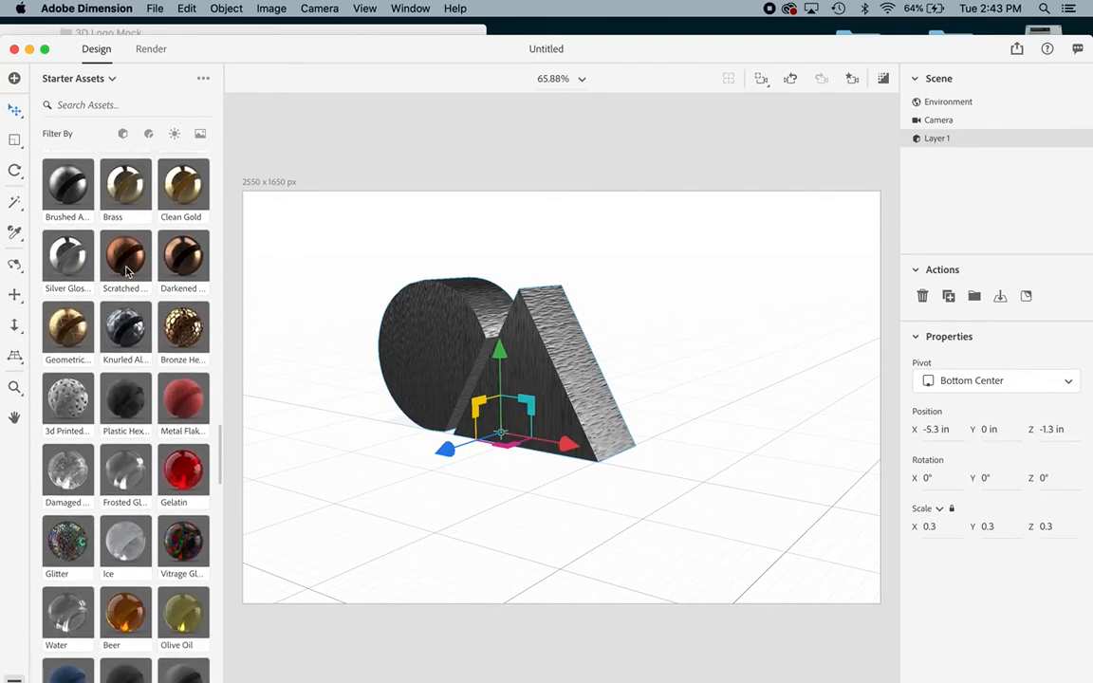
pyautogui.scroll(-11, 127, 272)
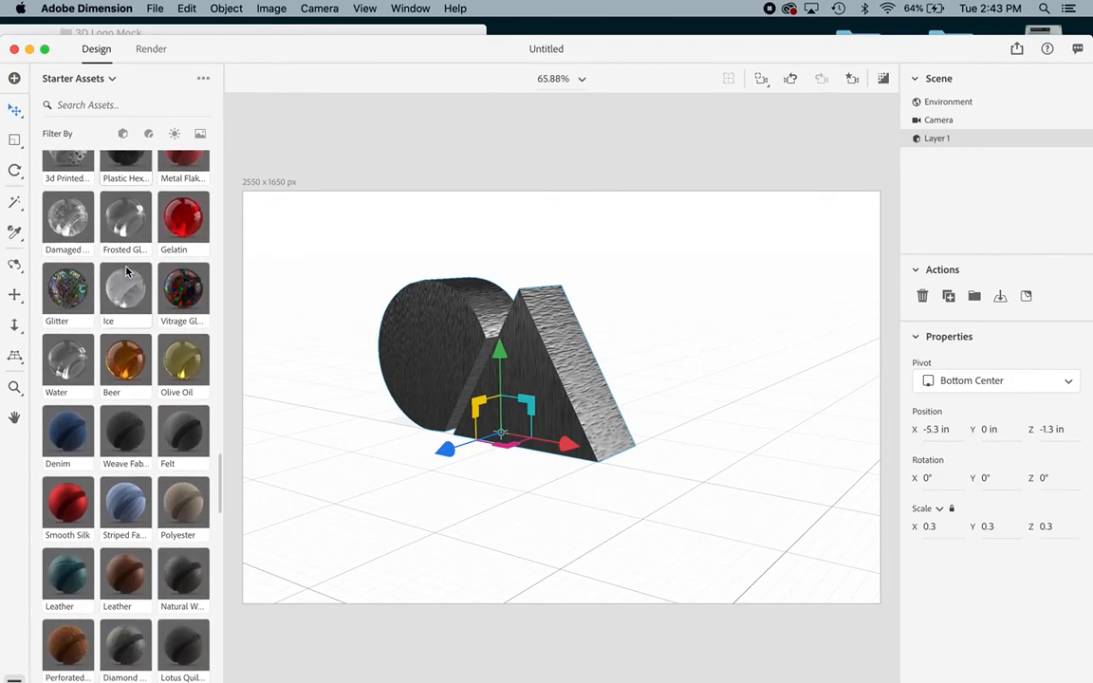
pyautogui.scroll(-3, 127, 273)
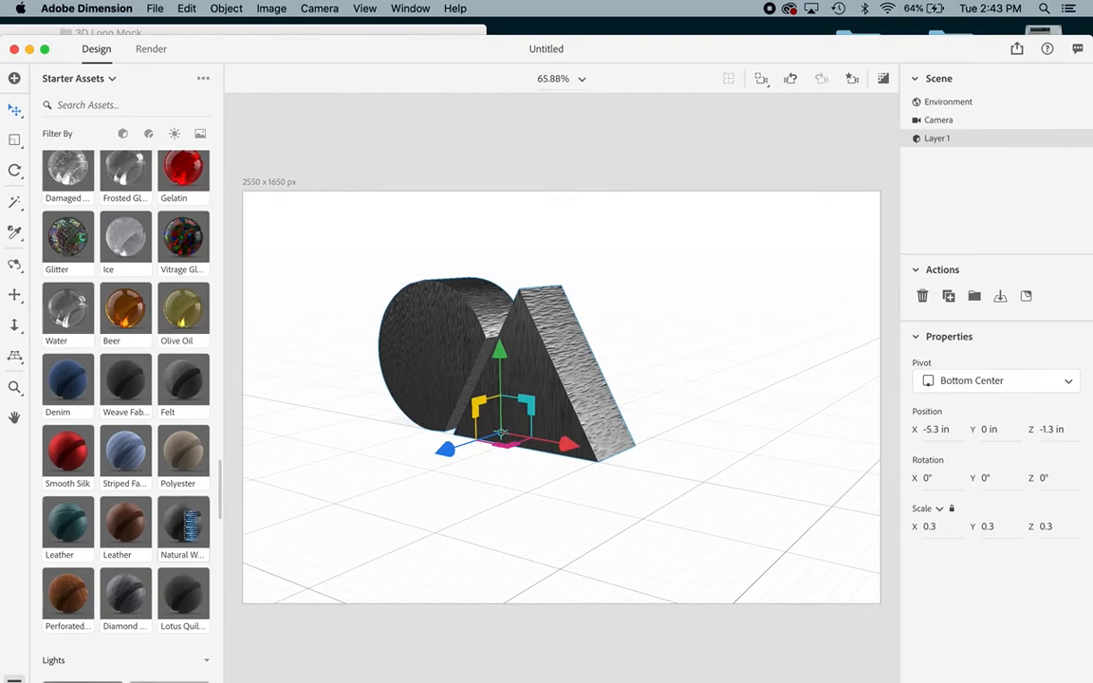
pyautogui.click(183, 522)
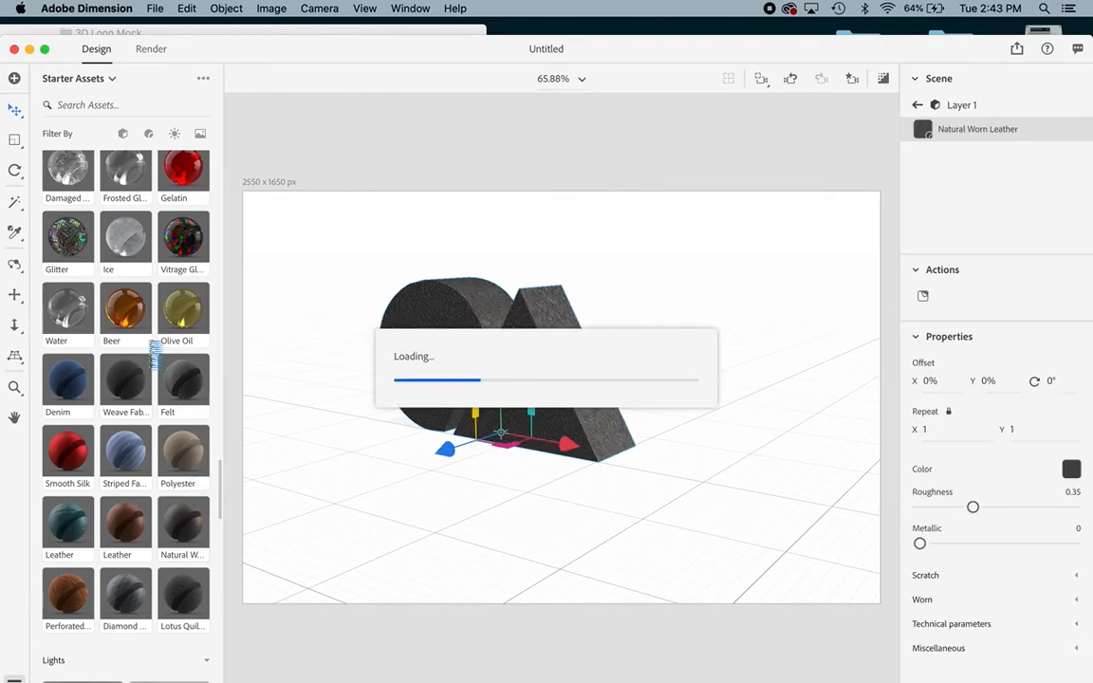
# Step: Replace the logo's leather material with Wood Parquet from the starter materials
pyautogui.scroll(5, 152, 353)
pyautogui.scroll(5, 150, 349)
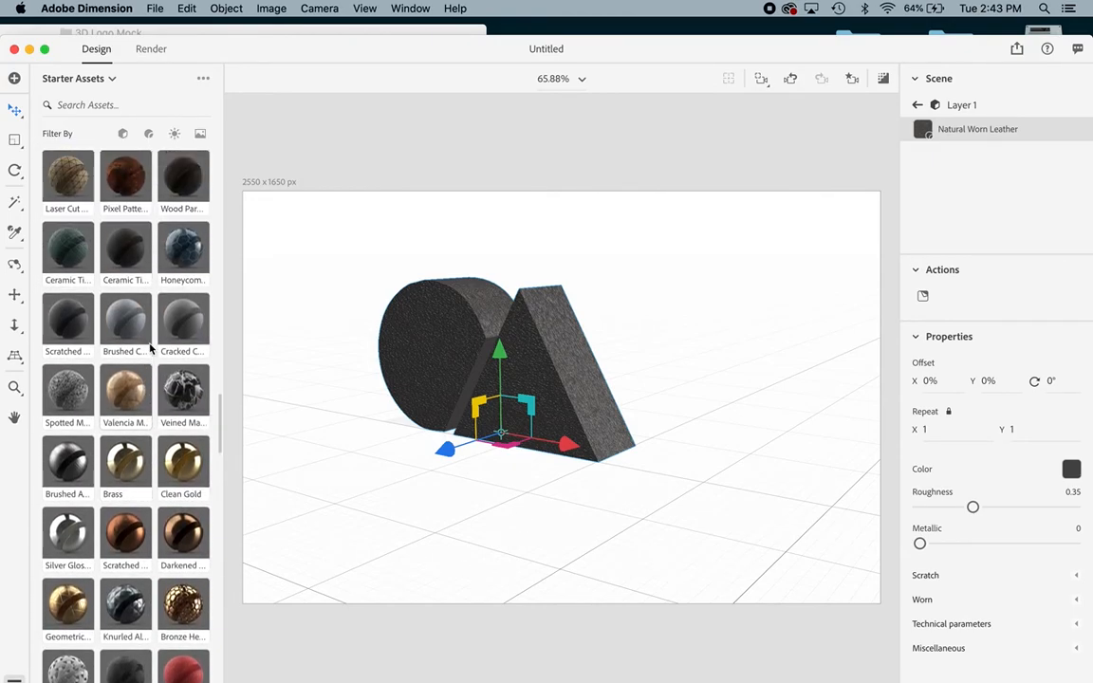
pyautogui.scroll(2, 150, 349)
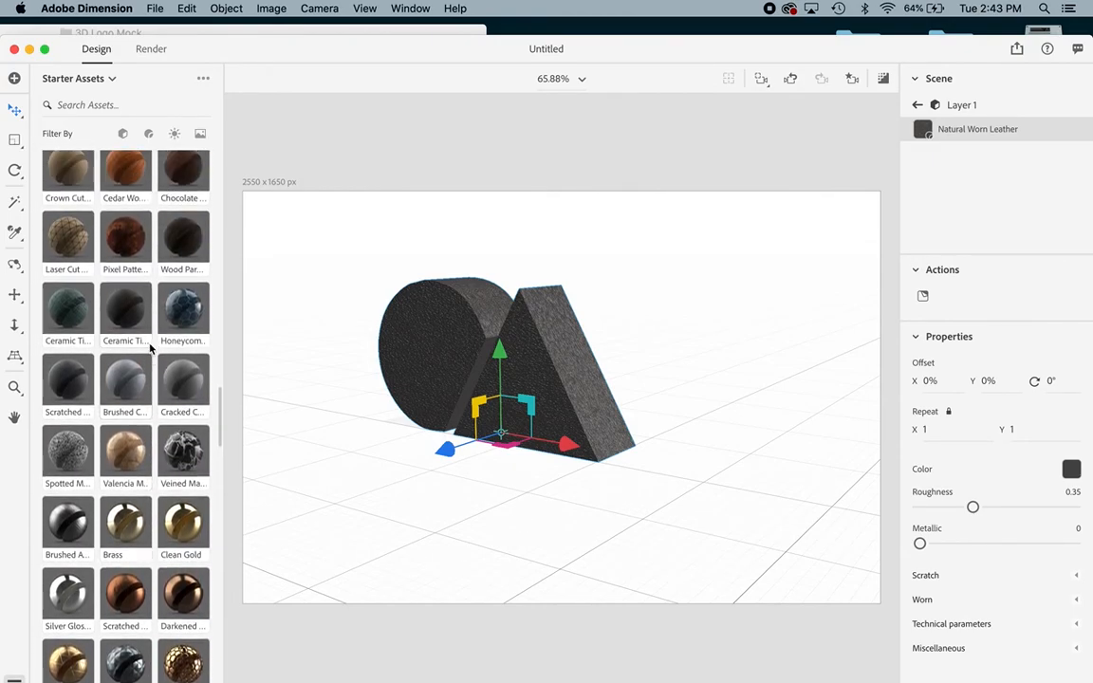
pyautogui.scroll(2, 150, 349)
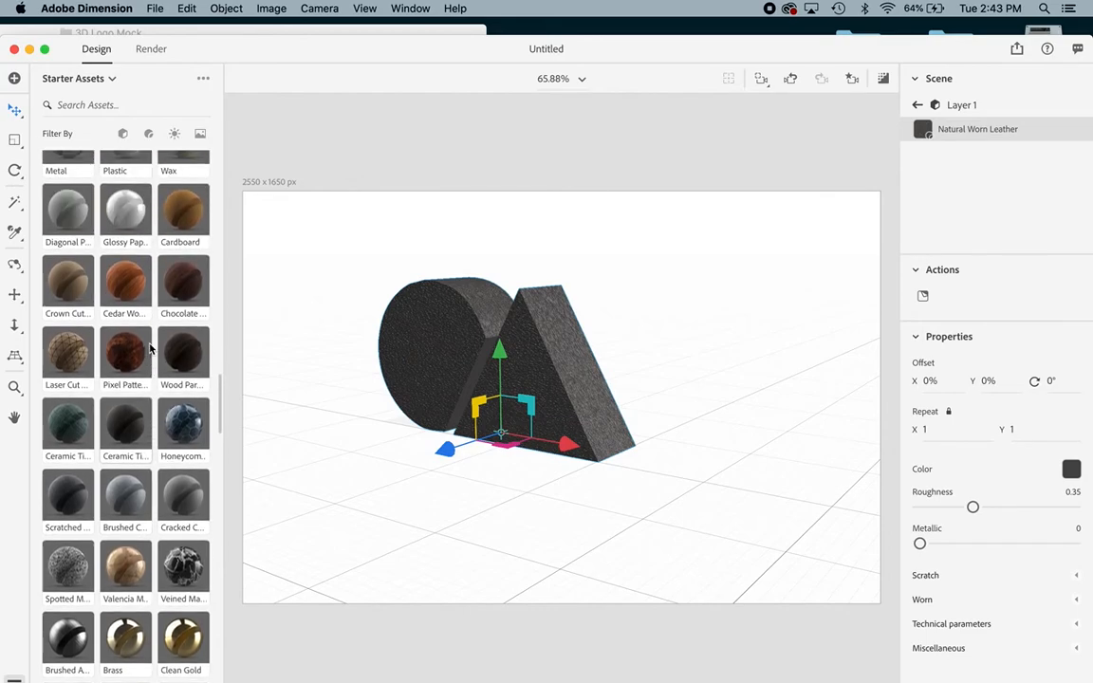
pyautogui.moveTo(187, 362); pyautogui.dragTo(548, 378)
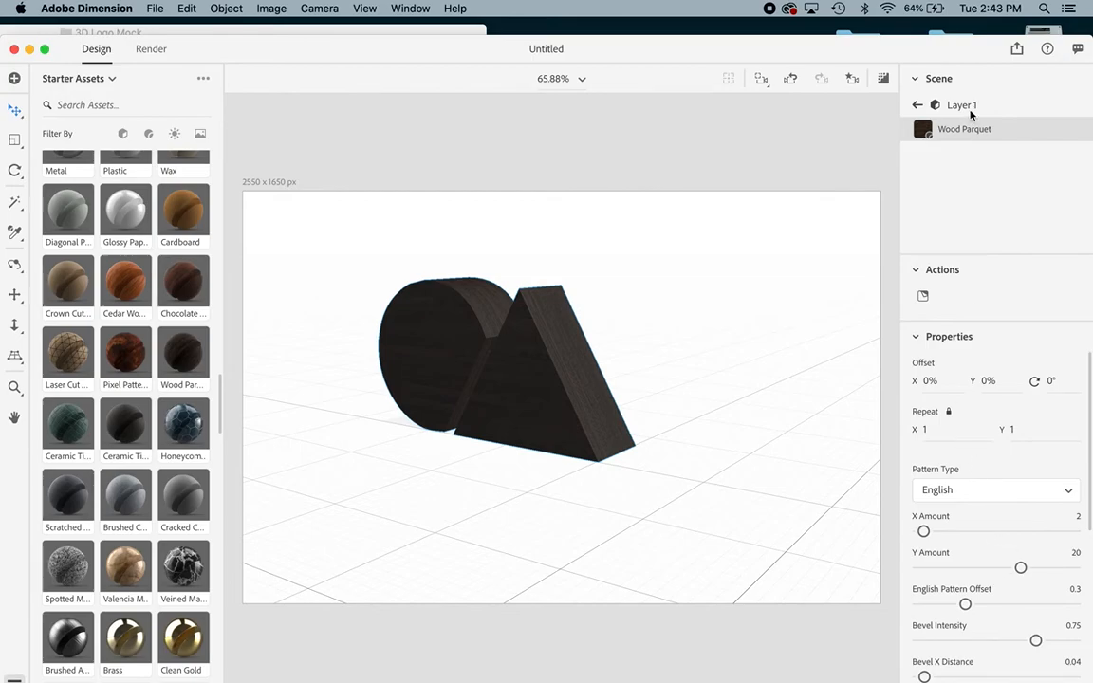
# Step: Set the environment light's intensity to 96% and its rotation to about -19.2°
pyautogui.click(567, 385)
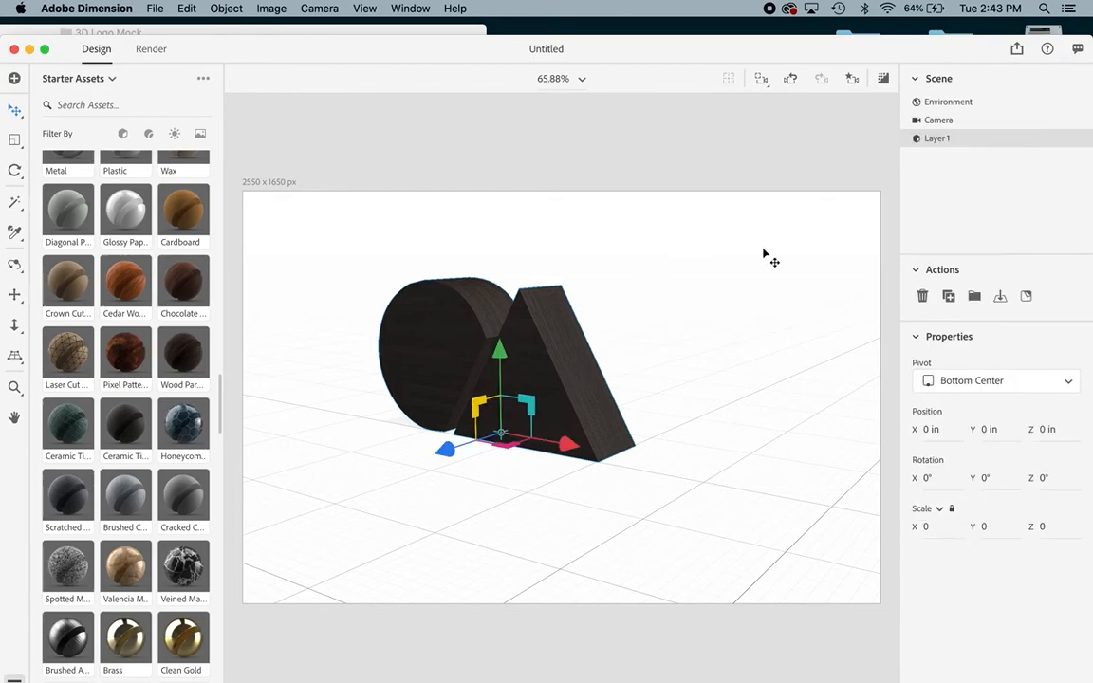
pyautogui.click(966, 101)
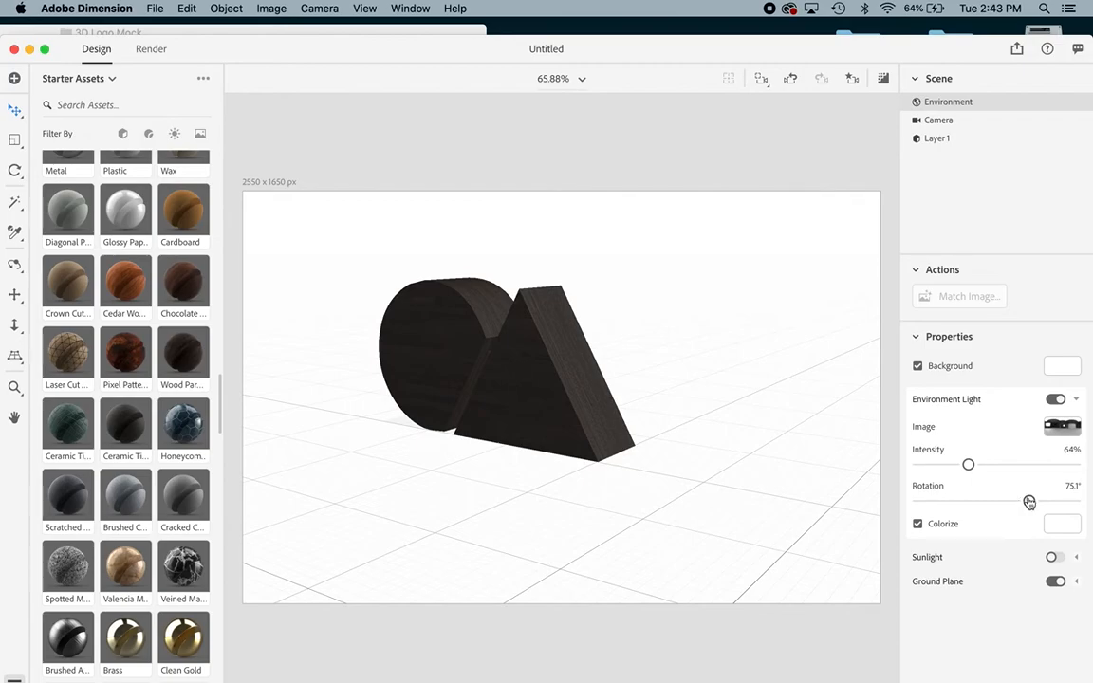
pyautogui.moveTo(1028, 500)
pyautogui.mouseDown()
pyautogui.moveTo(981, 501)
pyautogui.moveTo(1043, 501)
pyautogui.moveTo(961, 508)
pyautogui.moveTo(976, 465)
pyautogui.moveTo(987, 465)
pyautogui.moveTo(966, 500)
pyautogui.moveTo(977, 500)
pyautogui.moveTo(935, 498)
pyautogui.moveTo(1049, 498)
pyautogui.moveTo(1005, 498)
pyautogui.moveTo(988, 513)
pyautogui.mouseUp()
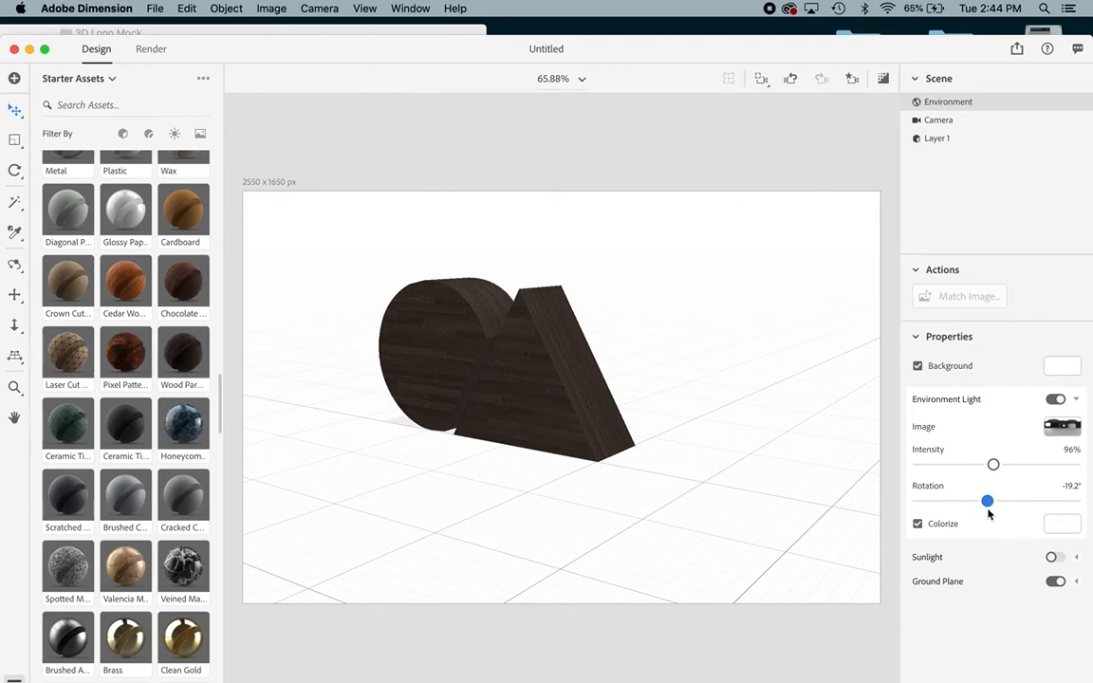
# Step: Generate UVs for the logo model to remap its wood texture
pyautogui.click(525, 378)
pyautogui.scroll(5, 127, 248)
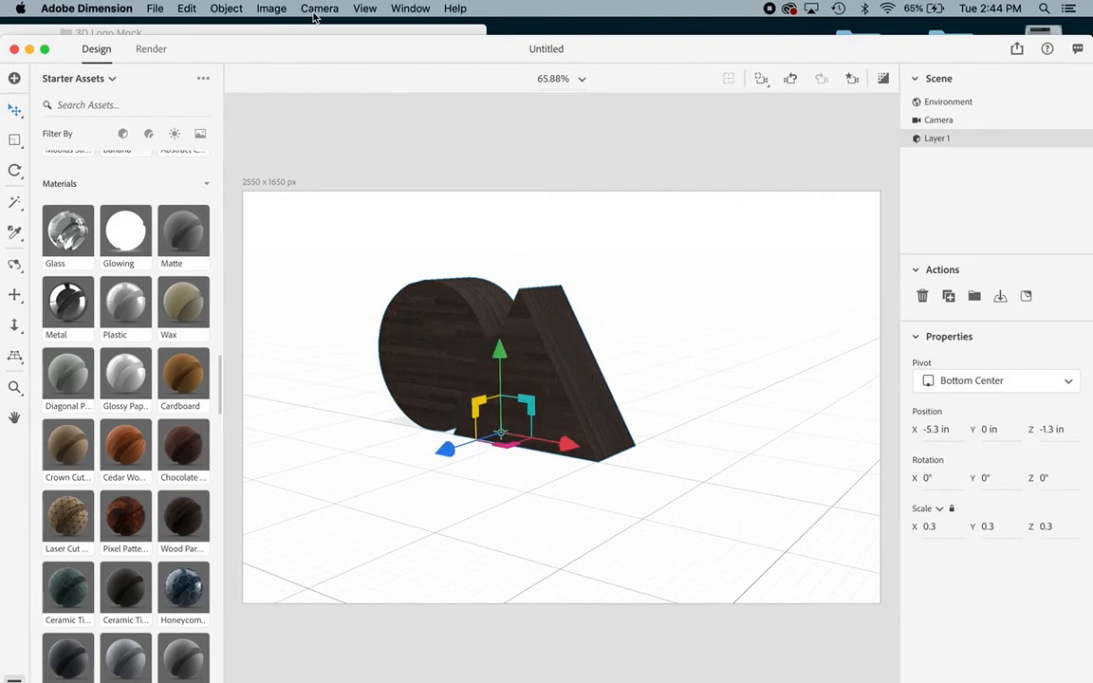
pyautogui.click(229, 10)
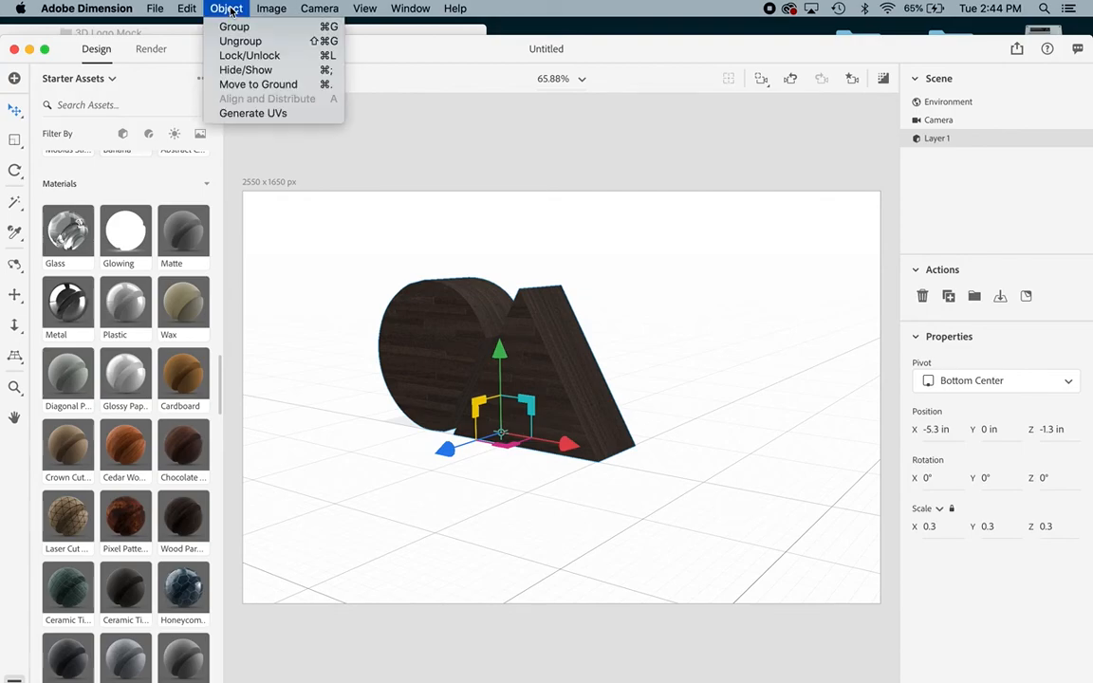
pyautogui.click(266, 113)
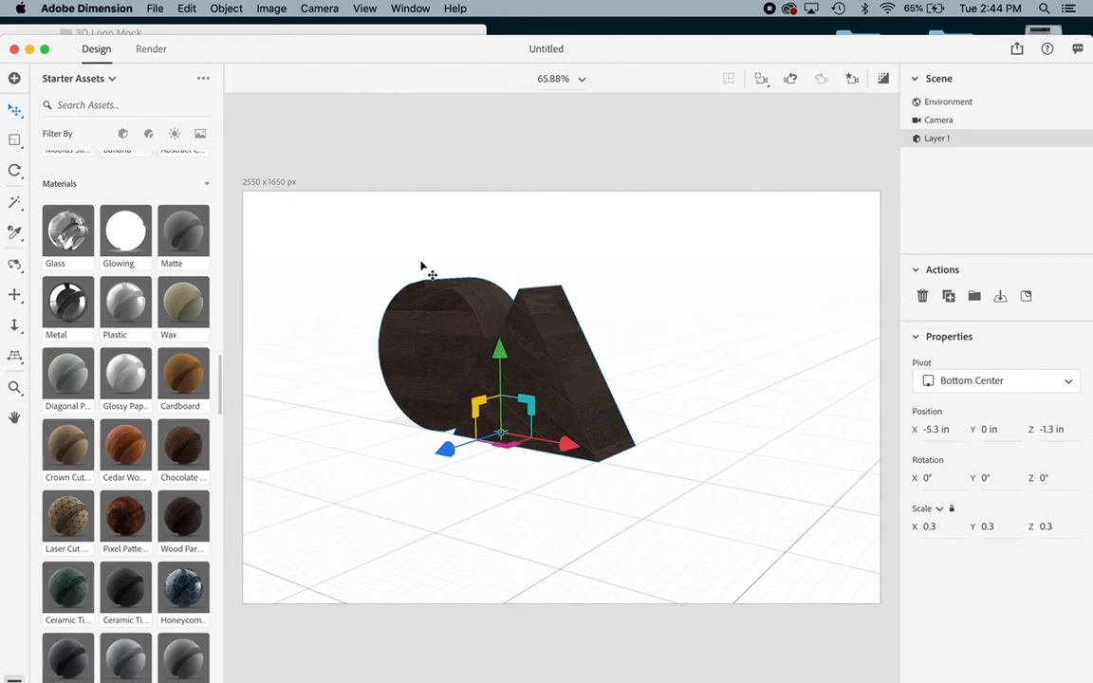
# Step: Select the logo's front and side faces one by one with the Magic Wand, ending on the triangle's slanted side, and return to Select and Move
pyautogui.click(14, 202)
pyautogui.click(581, 370)
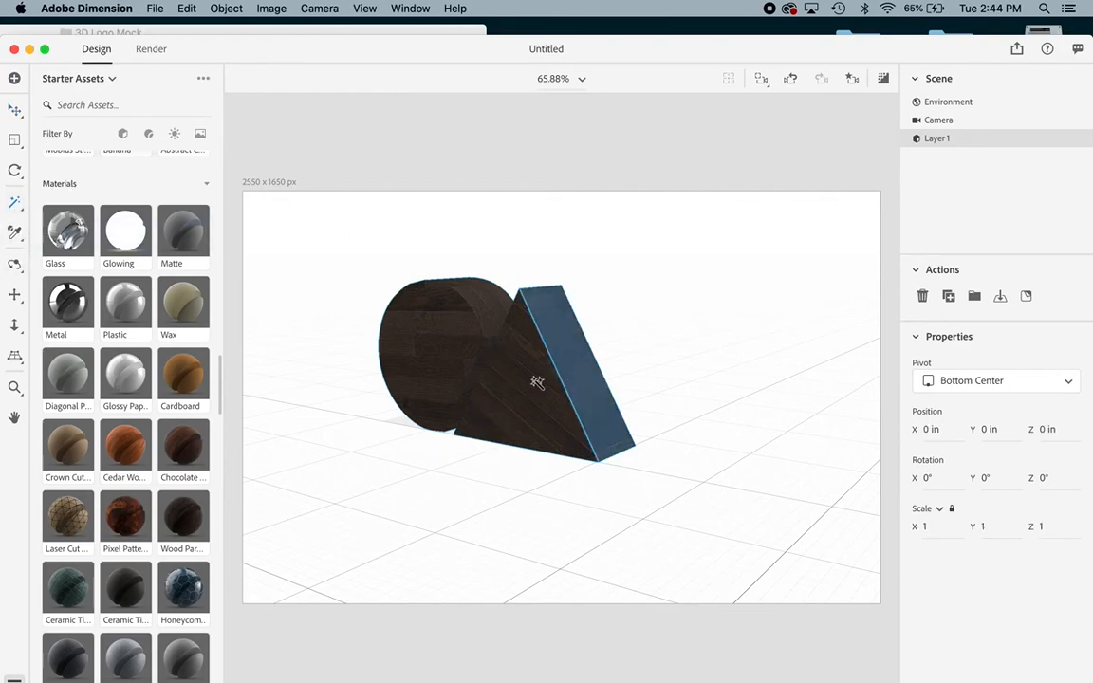
pyautogui.click(513, 382)
pyautogui.click(442, 365)
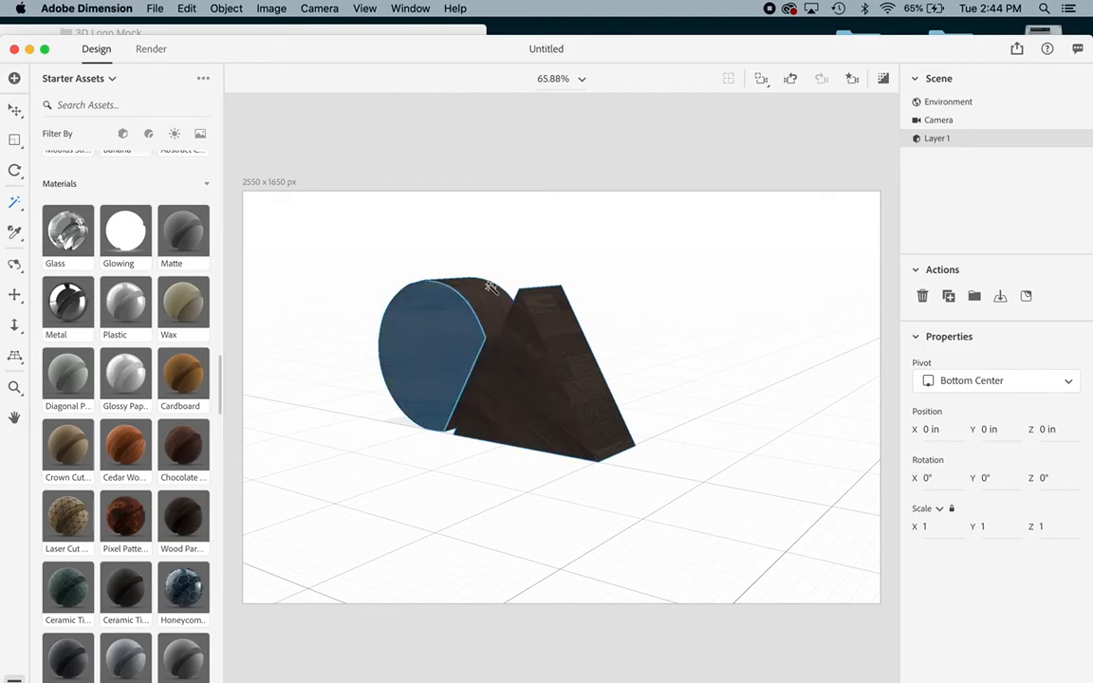
pyautogui.click(490, 293)
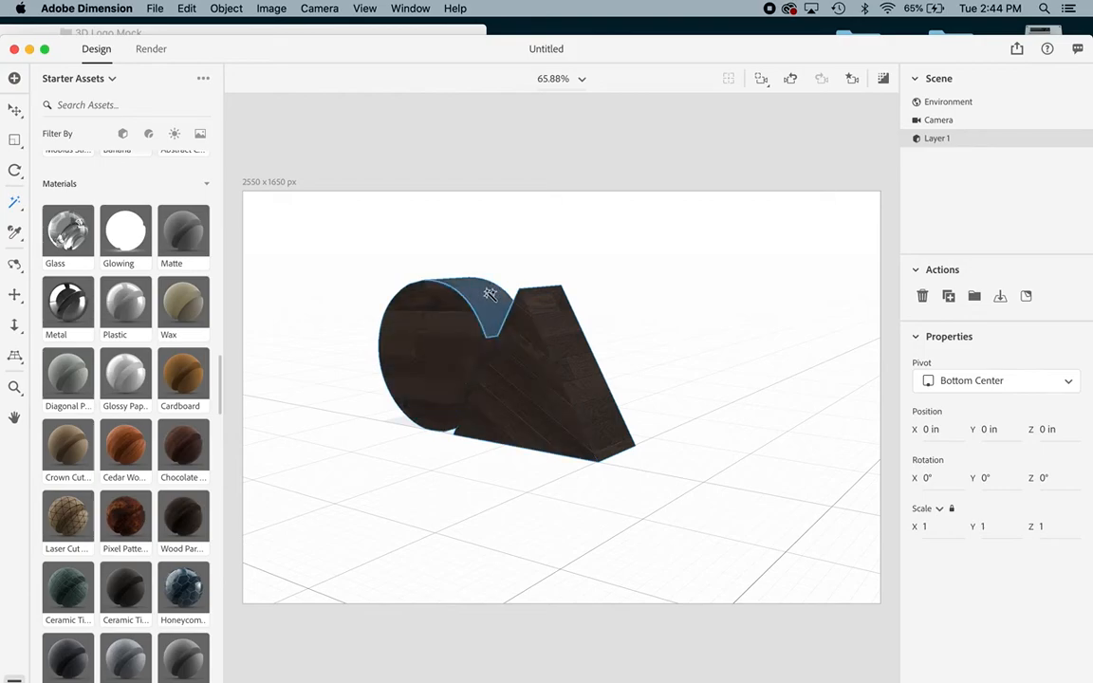
pyautogui.click(522, 322)
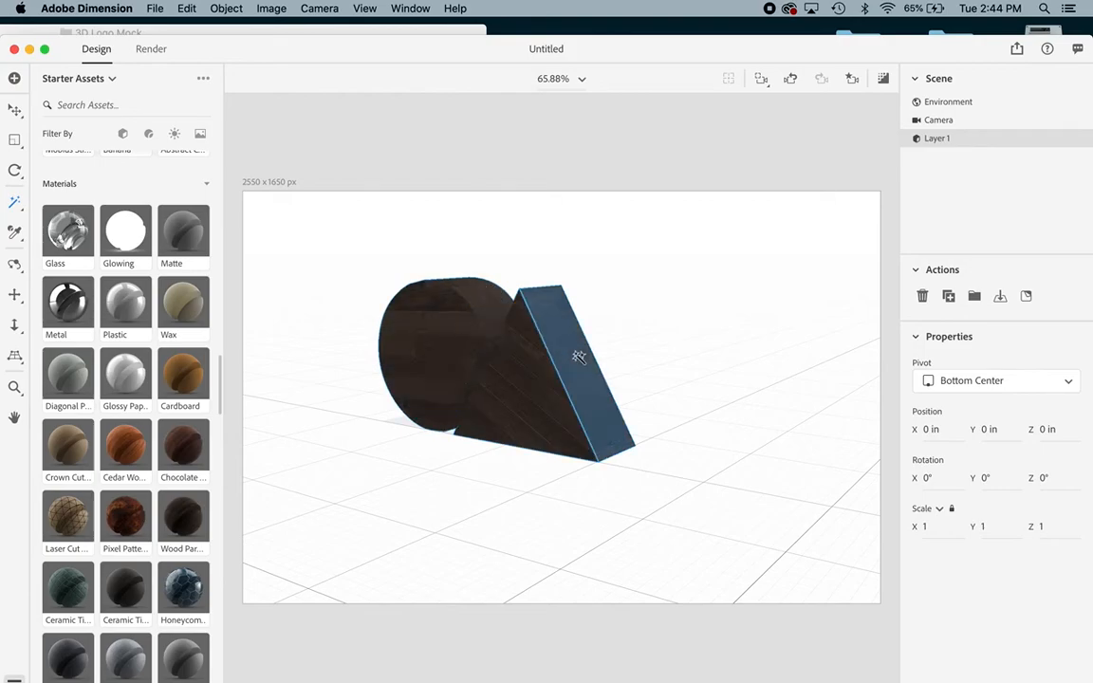
pyautogui.click(493, 362)
pyautogui.click(440, 349)
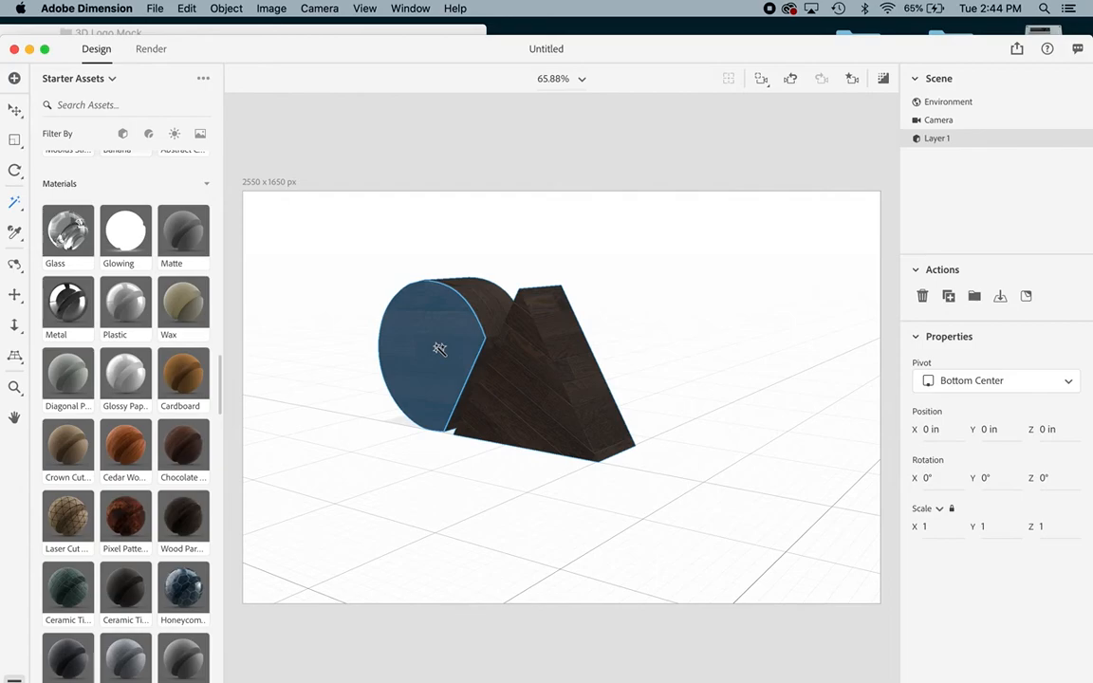
pyautogui.click(485, 295)
pyautogui.click(570, 355)
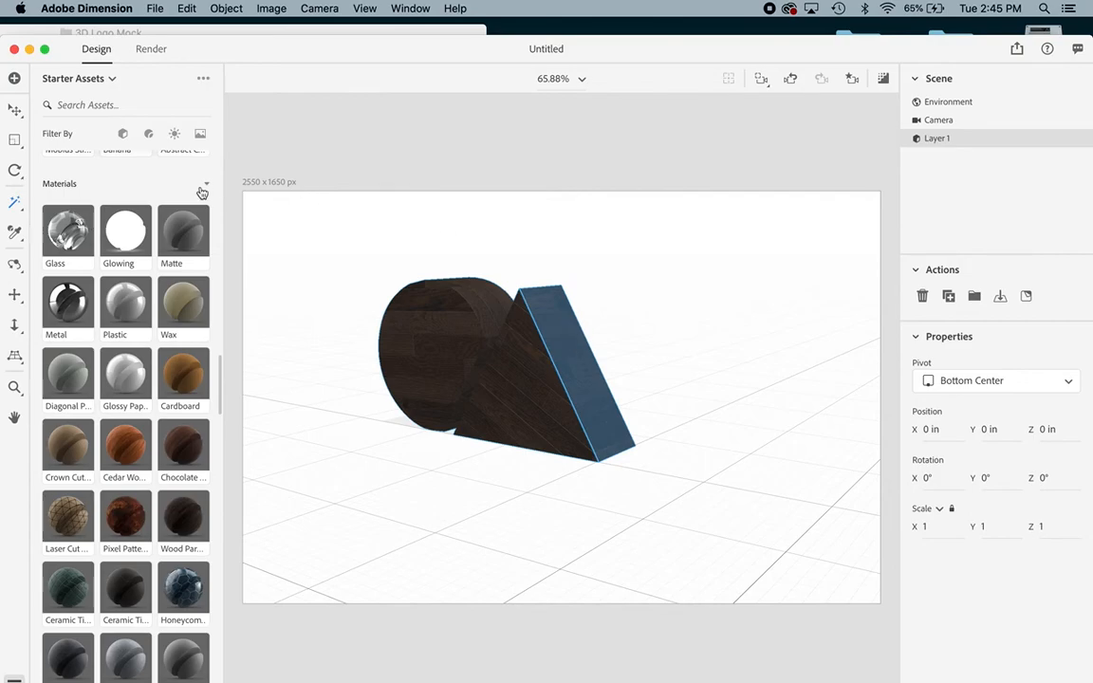
pyautogui.click(14, 111)
pyautogui.click(14, 295)
pyautogui.click(14, 110)
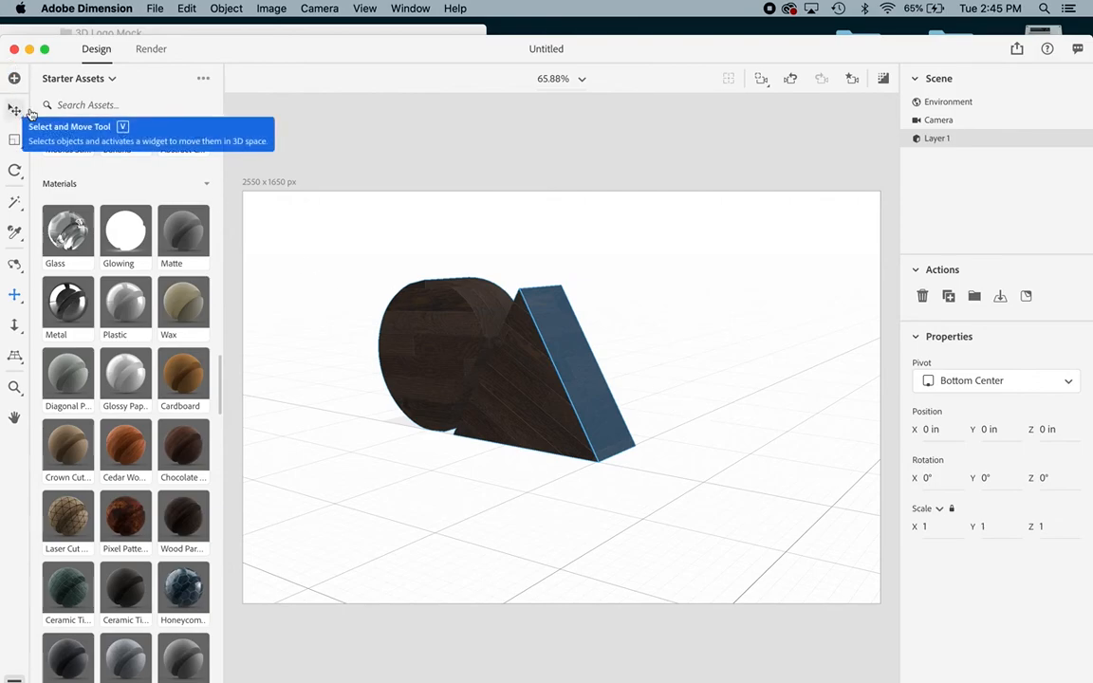
# Step: Select the whole logo model, pan the camera so the logo sits lower and more central in the frame, and select the Environment
pyautogui.click(561, 366)
pyautogui.click(561, 370)
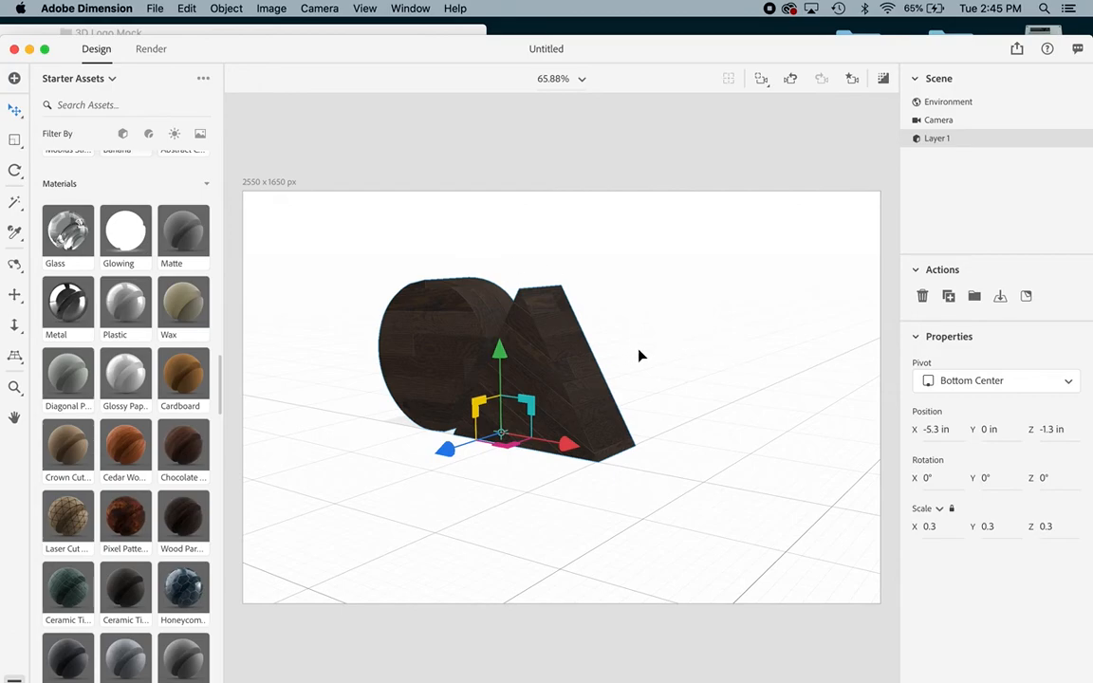
pyautogui.click(14, 294)
pyautogui.moveTo(688, 358); pyautogui.dragTo(696, 384)
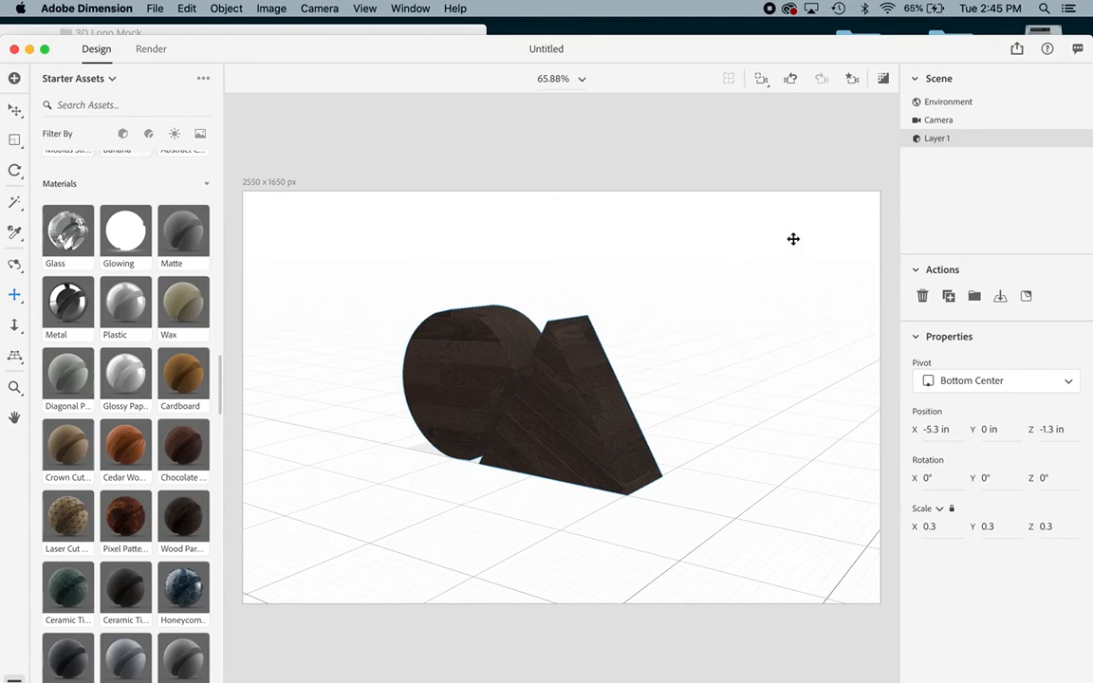
pyautogui.click(948, 104)
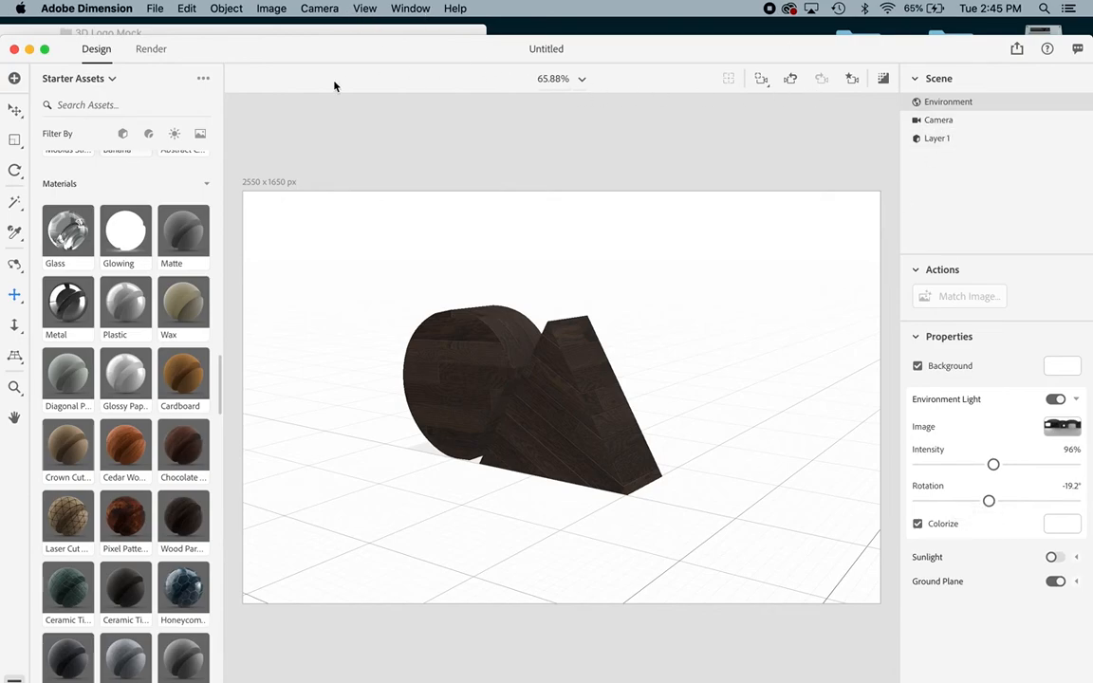
# Step: Start a local render of the scene at Medium quality in PSD (16 Bits/Channel) format, and cancel it
pyautogui.click(152, 50)
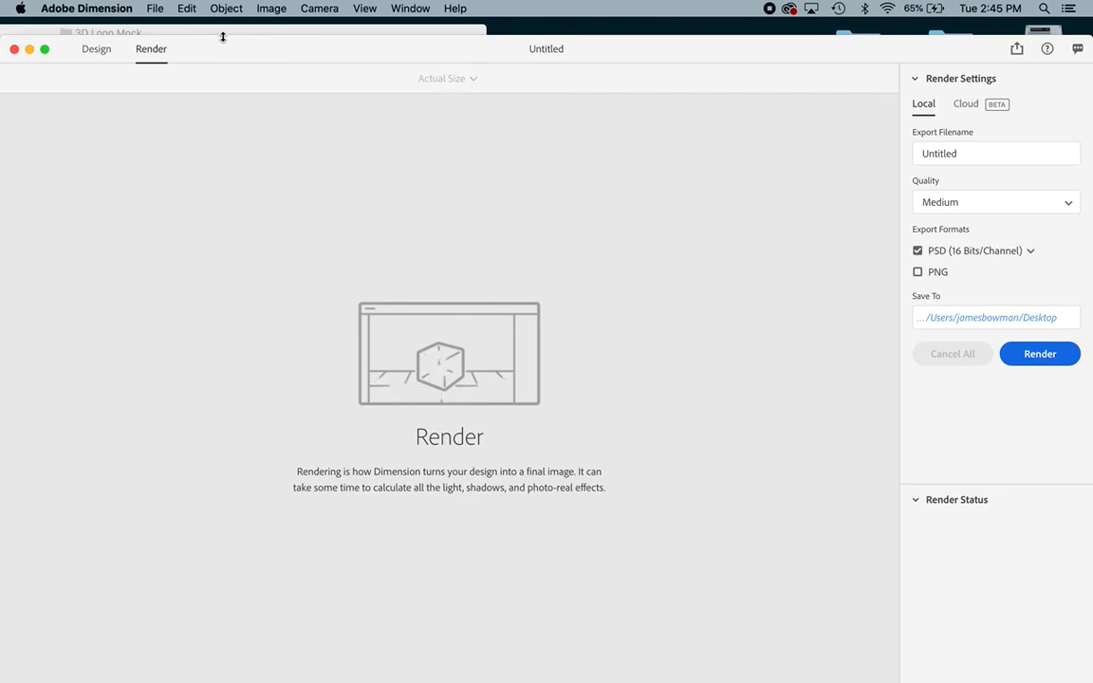
pyautogui.moveTo(334, 49); pyautogui.dragTo(333, 37)
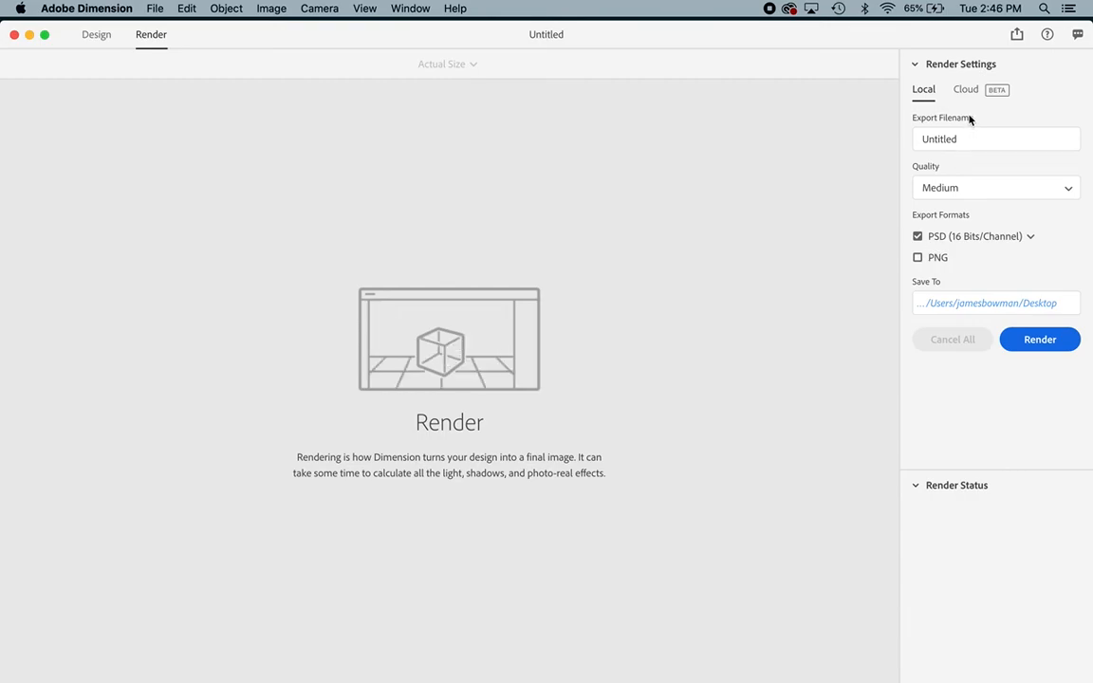
pyautogui.click(988, 196)
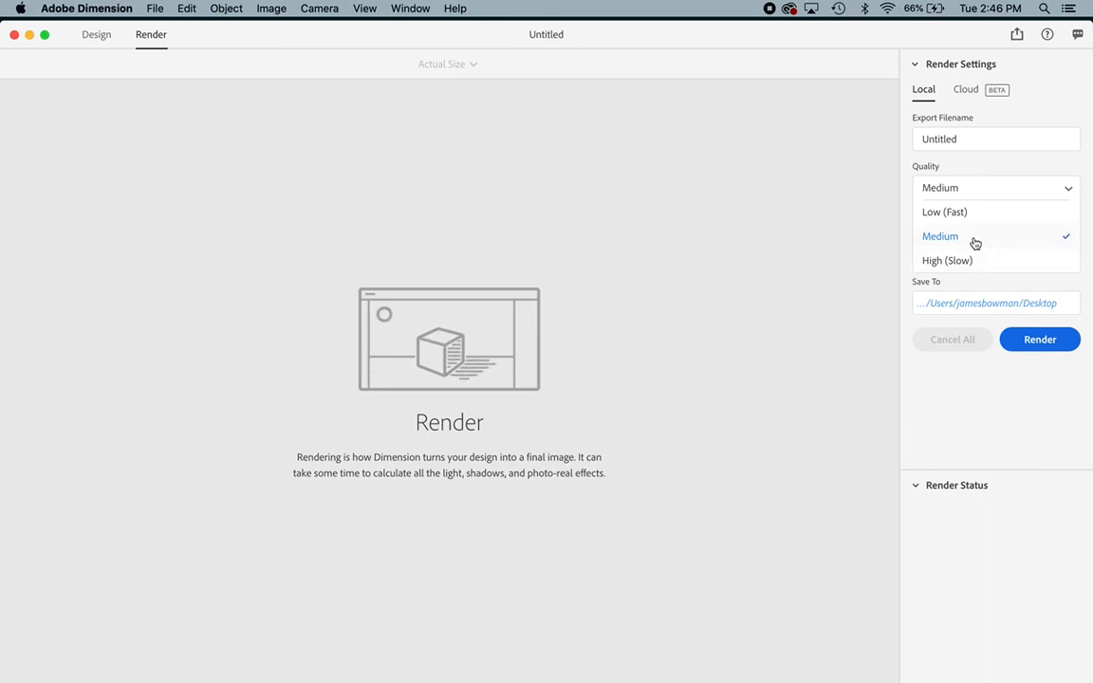
pyautogui.click(975, 243)
pyautogui.click(1052, 342)
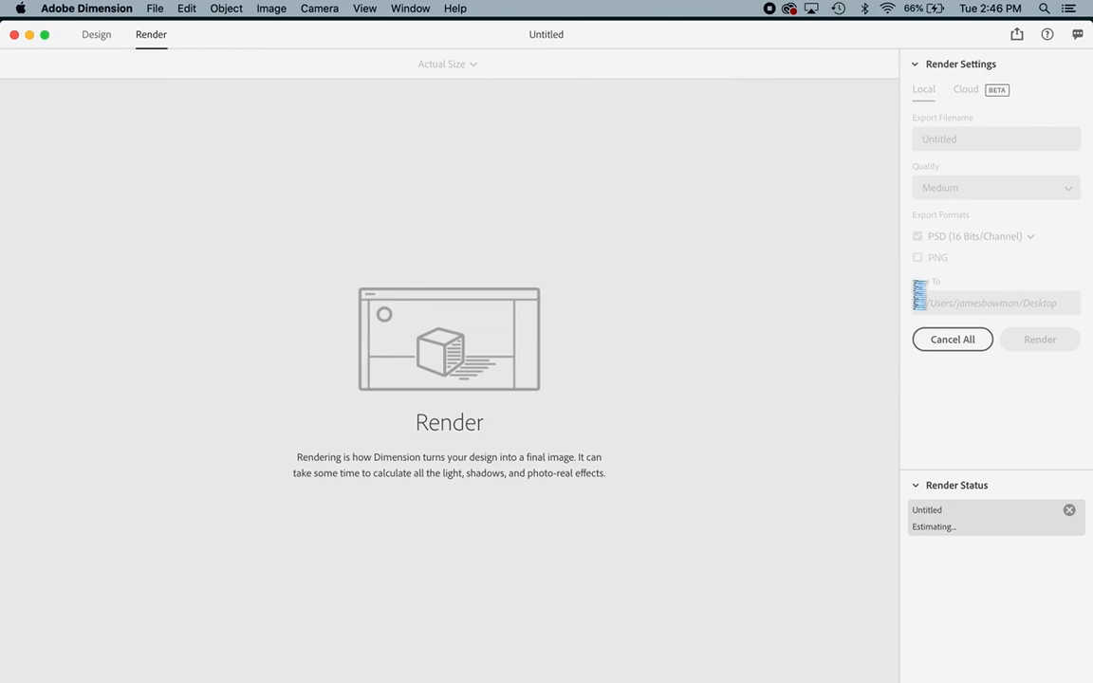
pyautogui.click(953, 341)
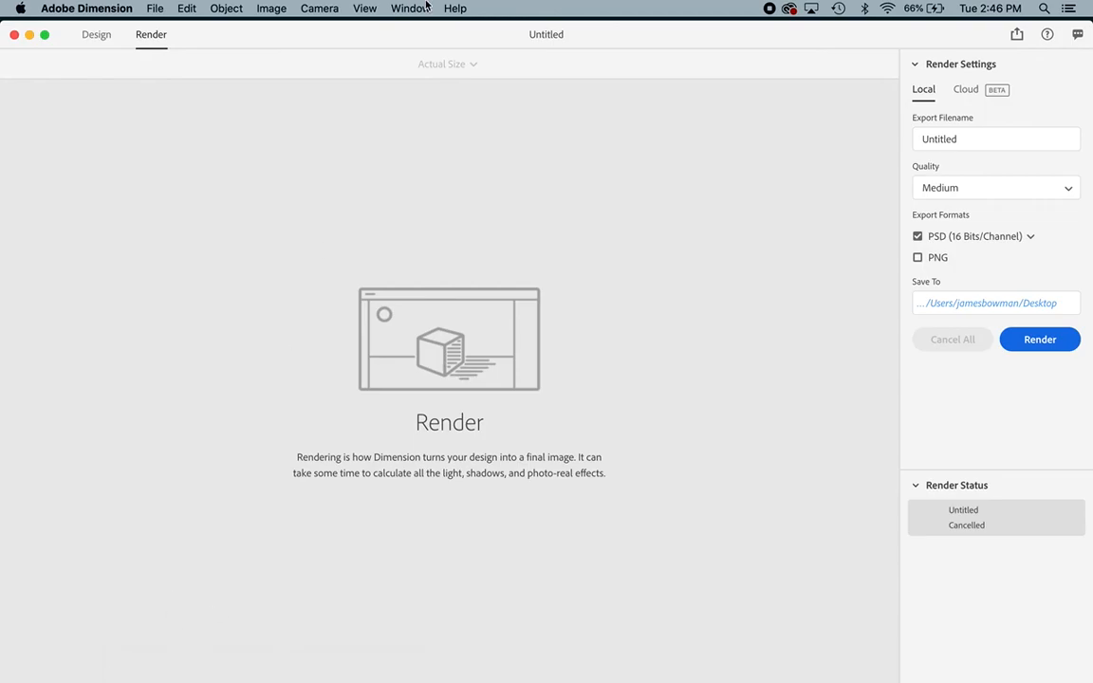
# Step: Switch to Photoshop by opening the previously rendered tutorial-logo1.psd from the Mac's recent documents
pyautogui.moveTo(426, 40); pyautogui.dragTo(424, 144)
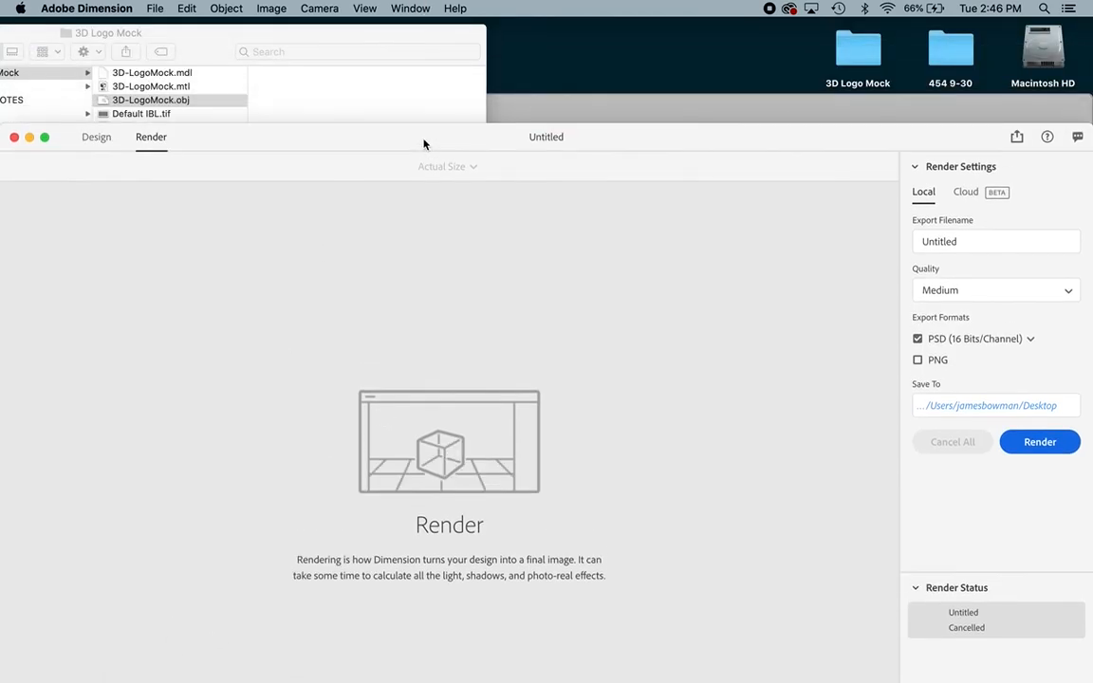
pyautogui.click(359, 93)
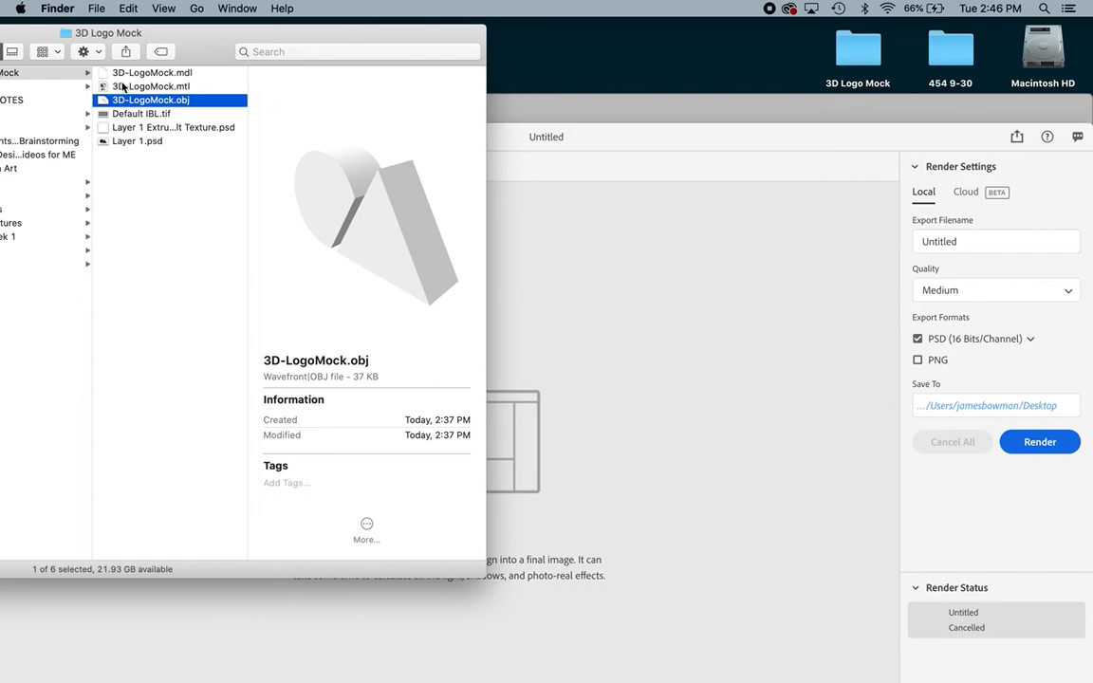
pyautogui.moveTo(203, 26); pyautogui.dragTo(288, 31)
pyautogui.click(20, 8)
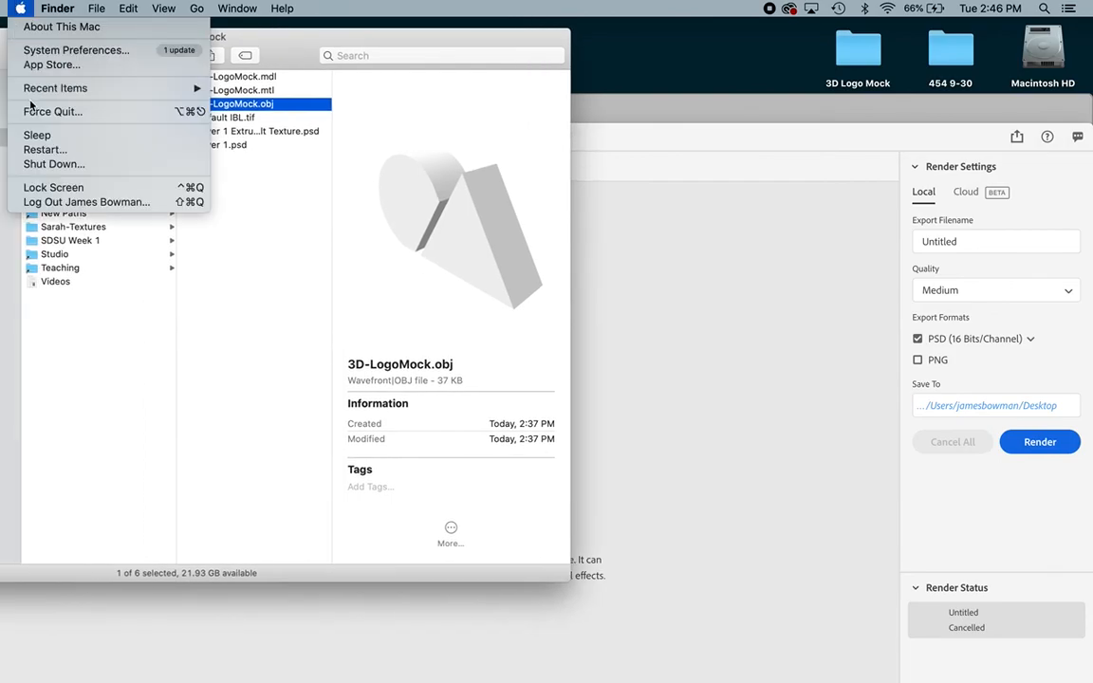
pyautogui.moveTo(38, 87)
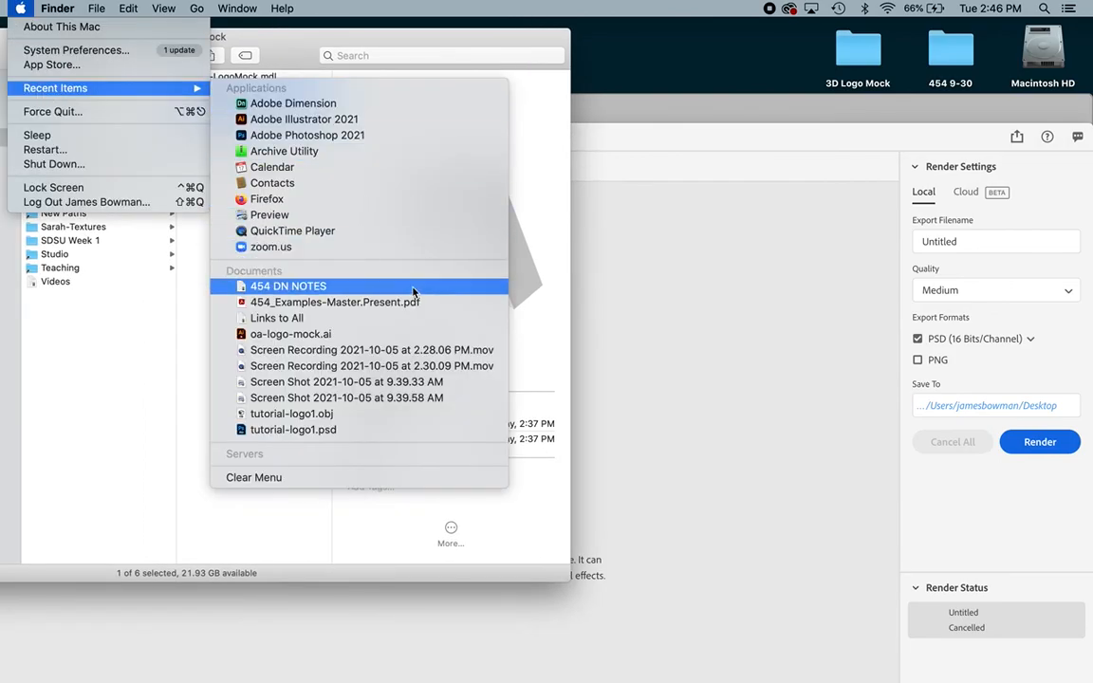
pyautogui.click(389, 432)
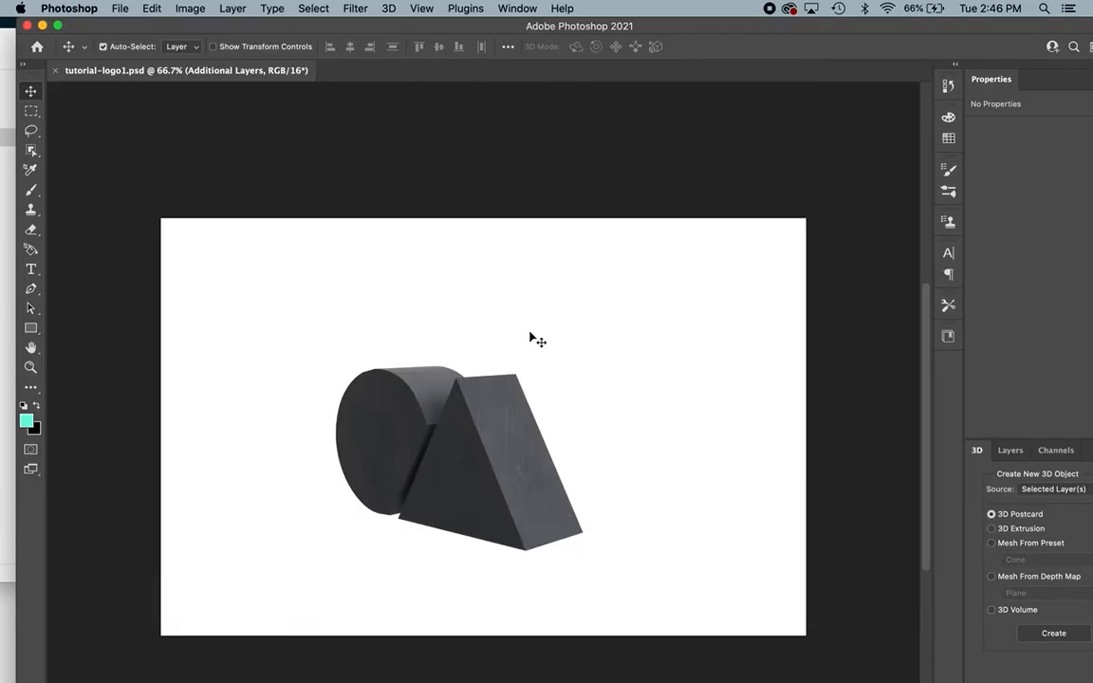
# Step: Show the rendered file's layers and flatten the image into a single background layer
pyautogui.scroll(-3, 531, 339)
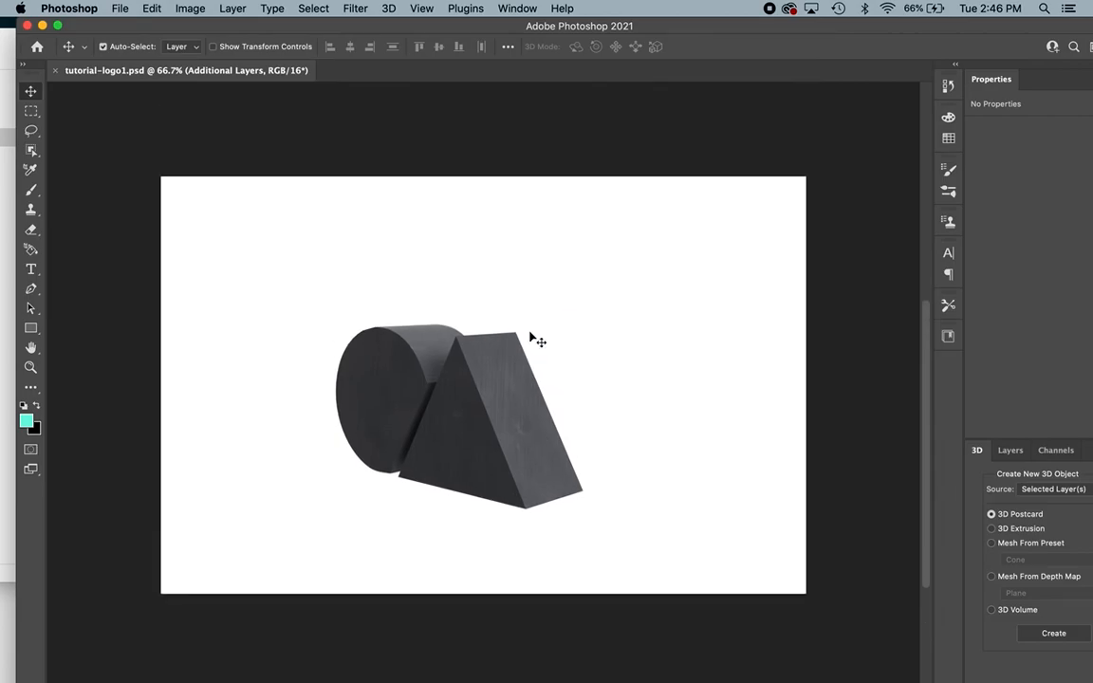
pyautogui.click(1018, 461)
pyautogui.moveTo(816, 30); pyautogui.dragTo(737, 28)
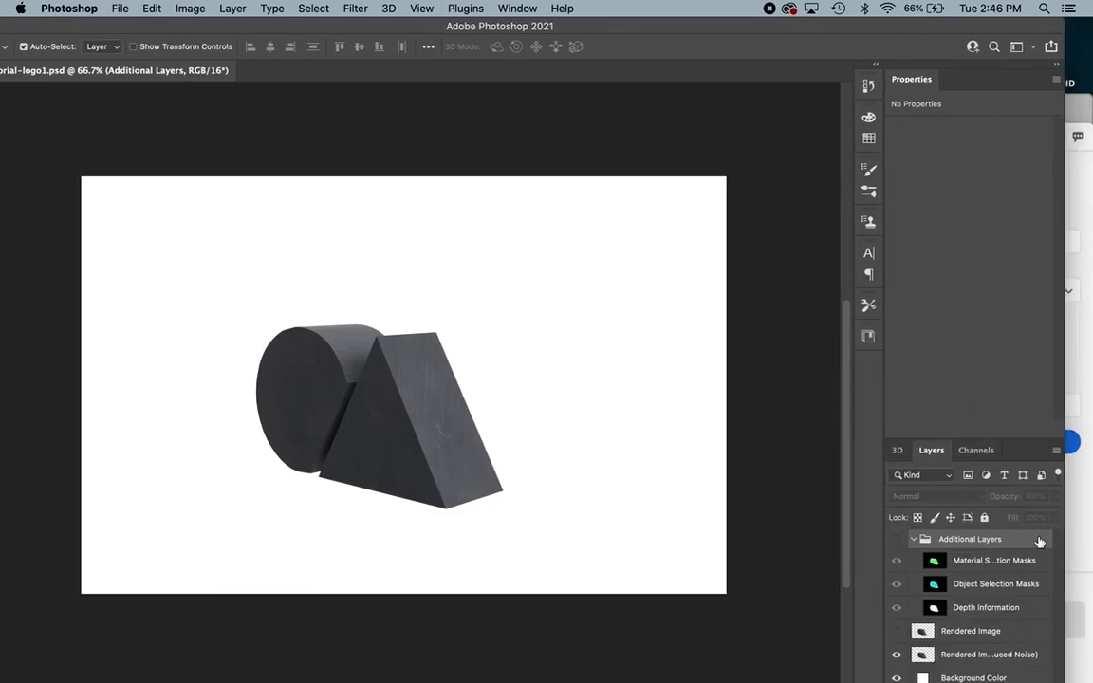
pyautogui.click(1056, 450)
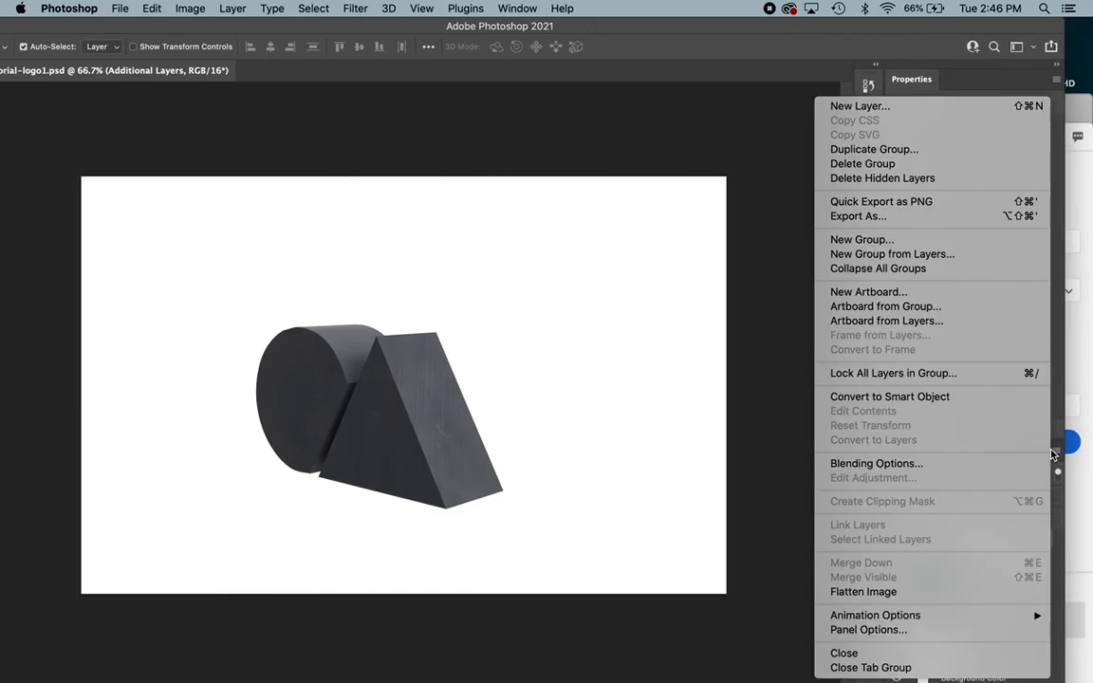
pyautogui.click(889, 595)
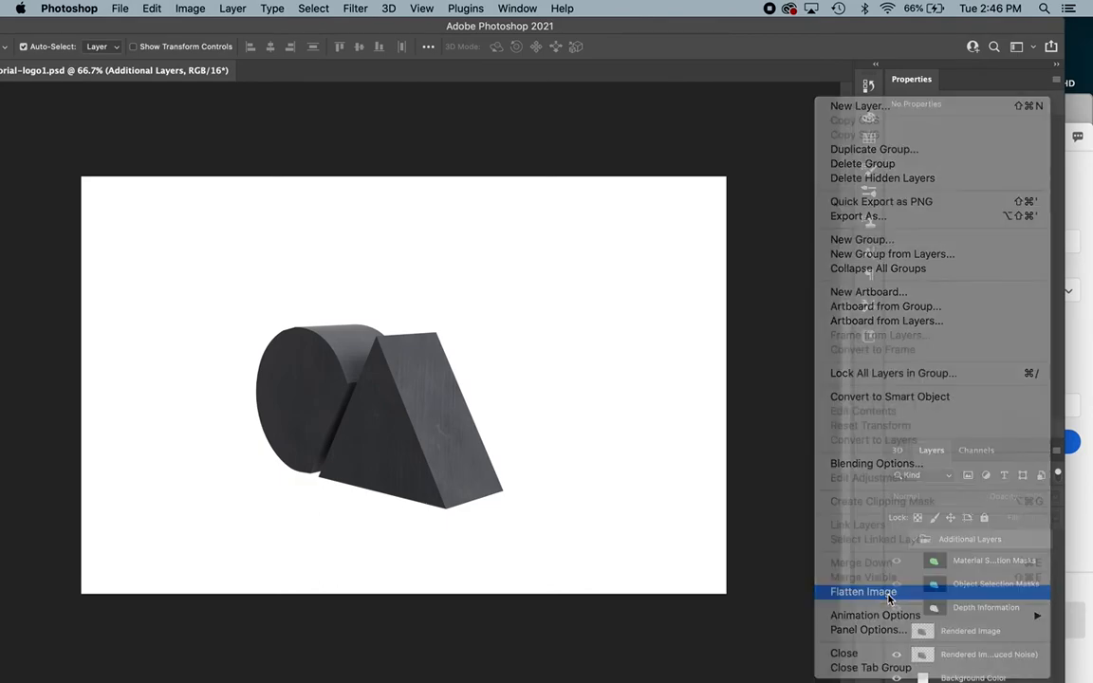
pyautogui.click(672, 251)
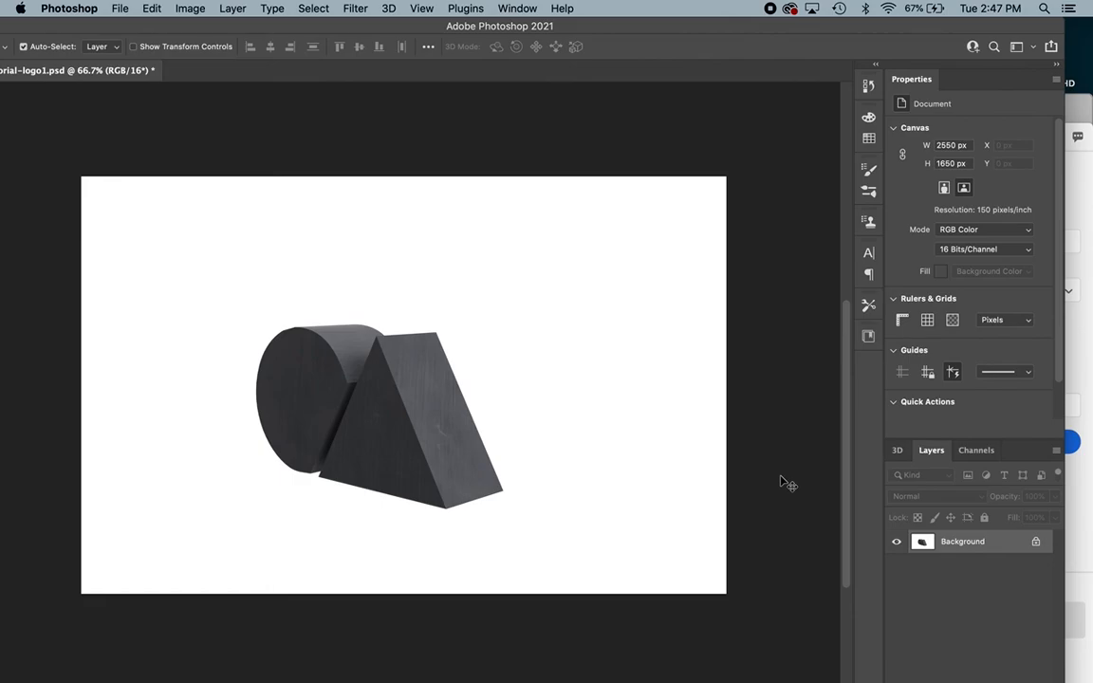
pyautogui.moveTo(227, 26); pyautogui.dragTo(292, 67)
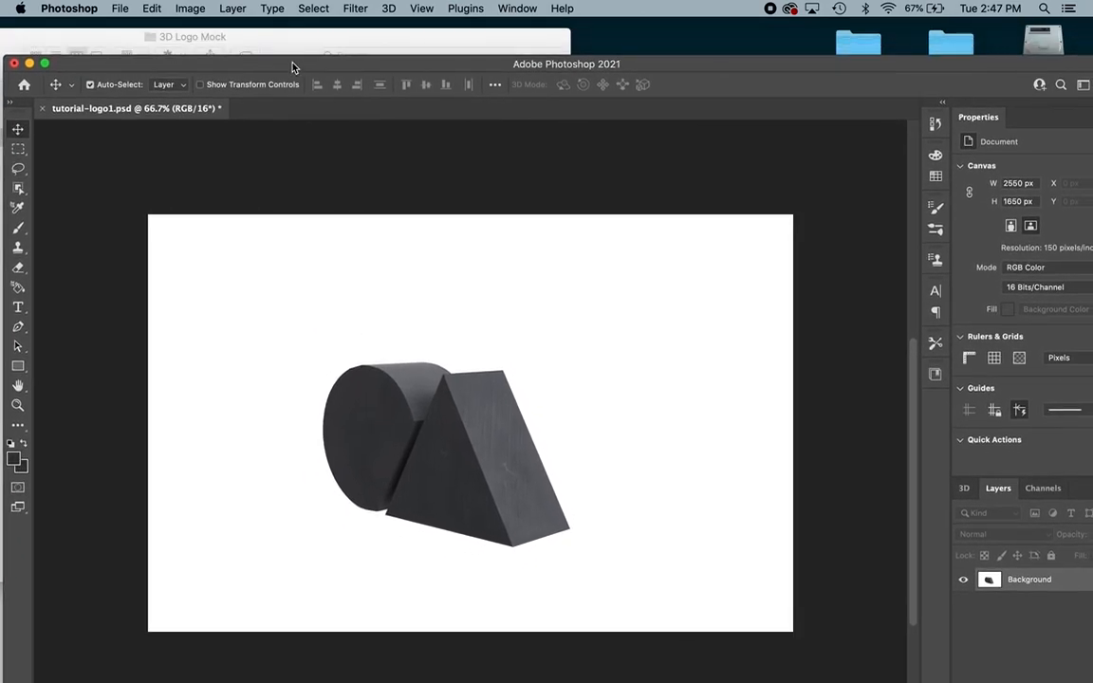